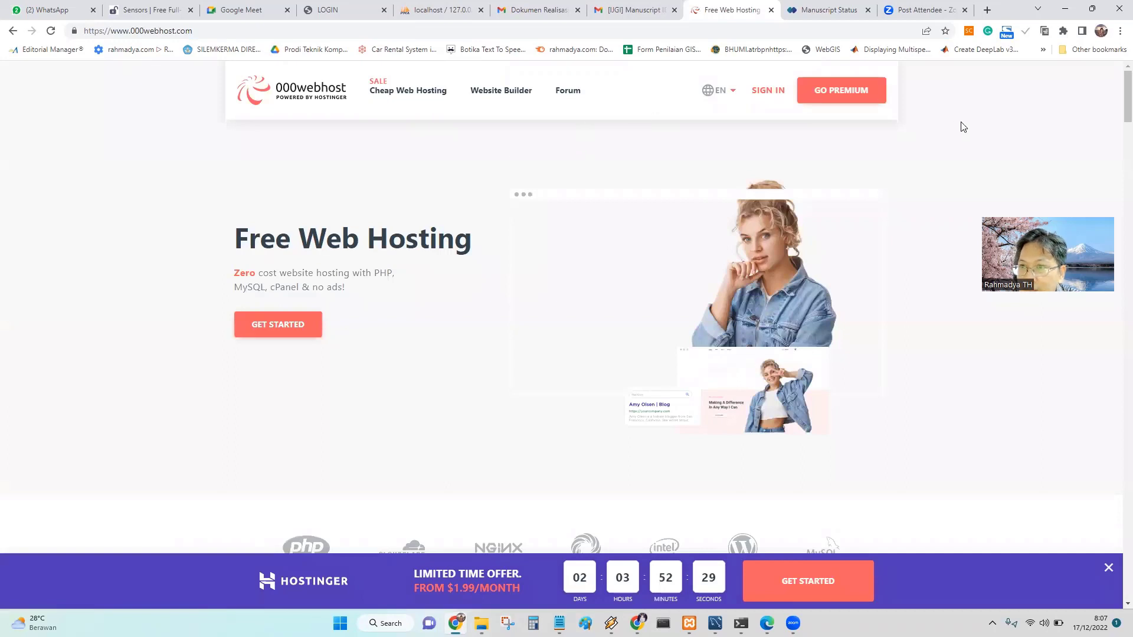
Log in to 000webhost with Google using the first listed account.
{"action": "left_click", "coordinate": [766, 96]}
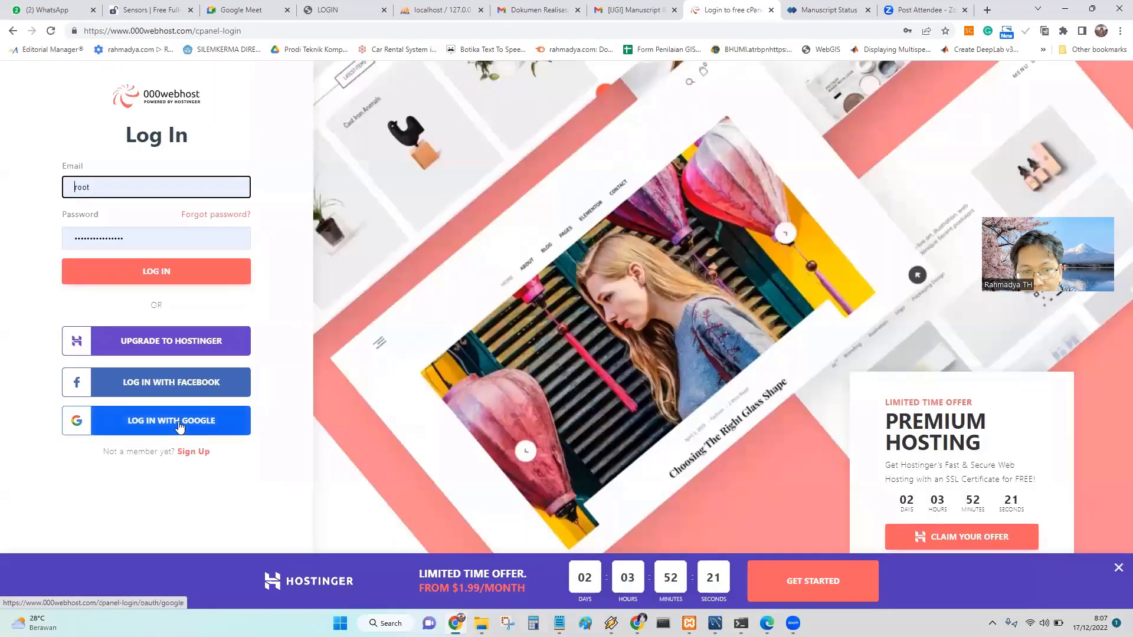
{"action": "left_click", "coordinate": [180, 426]}
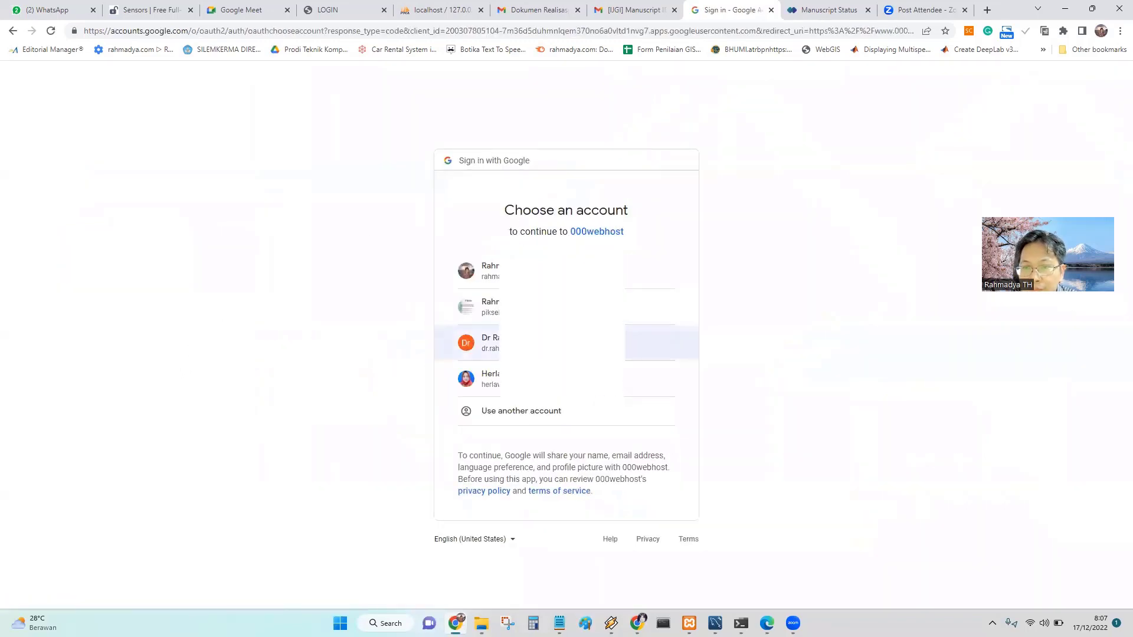
{"action": "left_click", "coordinate": [649, 273]}
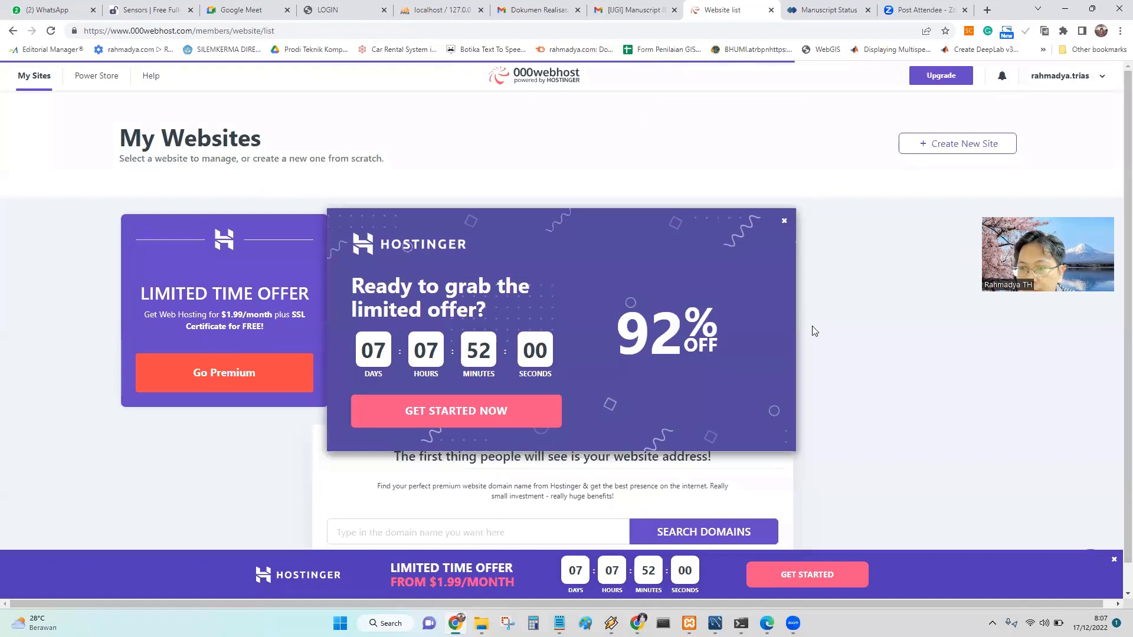
{"action": "scroll", "coordinate": [812, 308], "scroll_direction": "down", "scroll_amount": 1}
Dismiss the offer popup and open the rahmadyatrias site's tools list.
{"action": "left_click", "coordinate": [784, 221]}
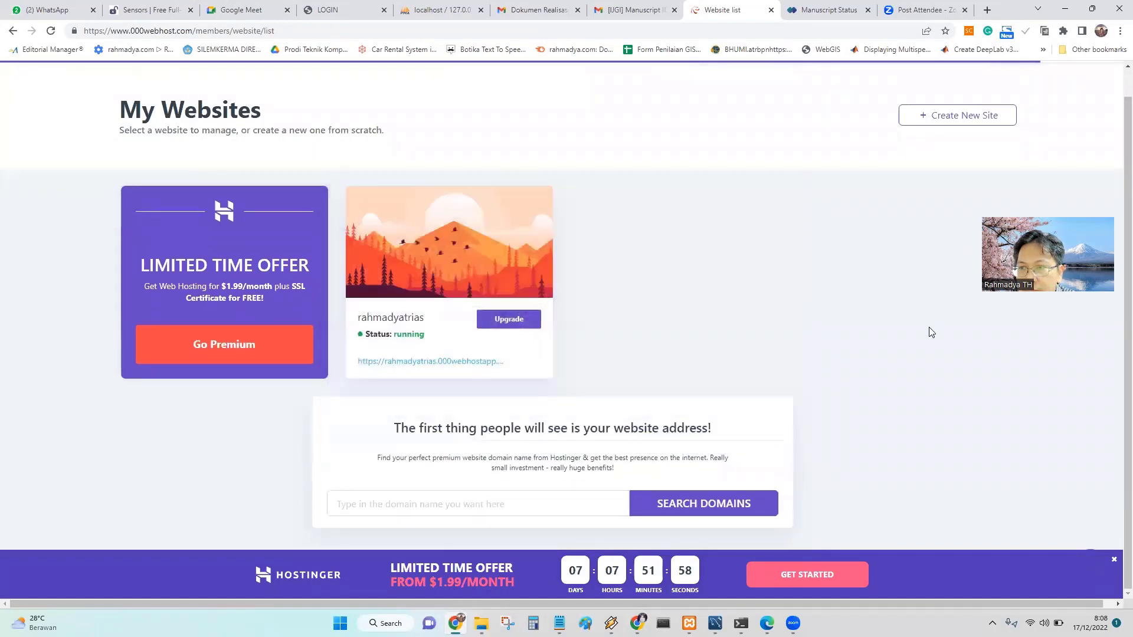
{"action": "mouse_move", "coordinate": [444, 232]}
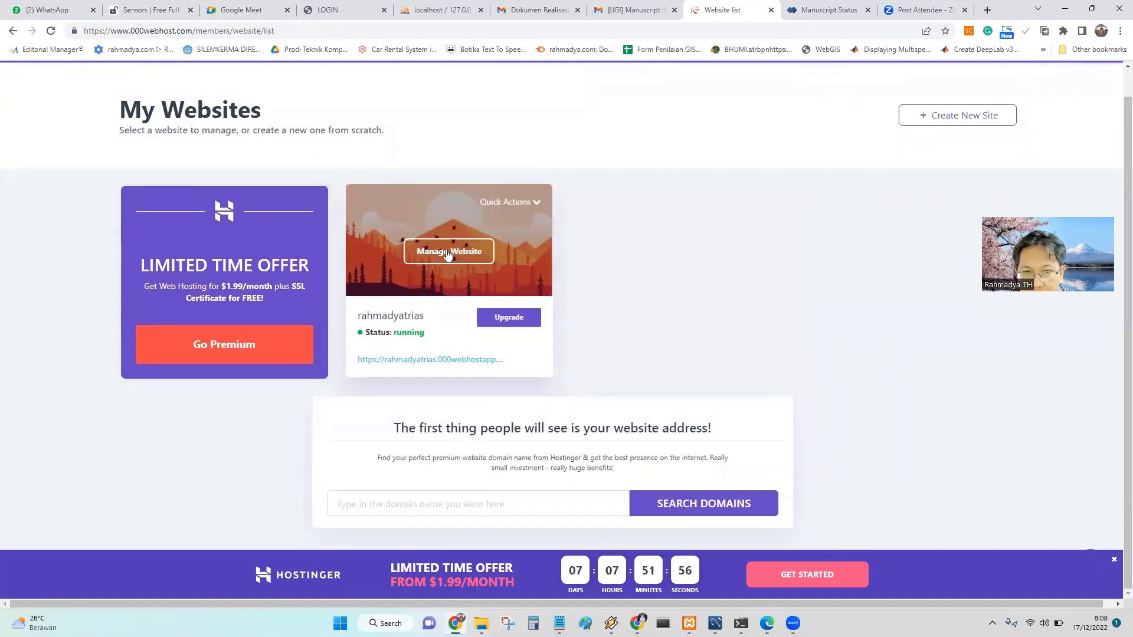
{"action": "left_click", "coordinate": [446, 252]}
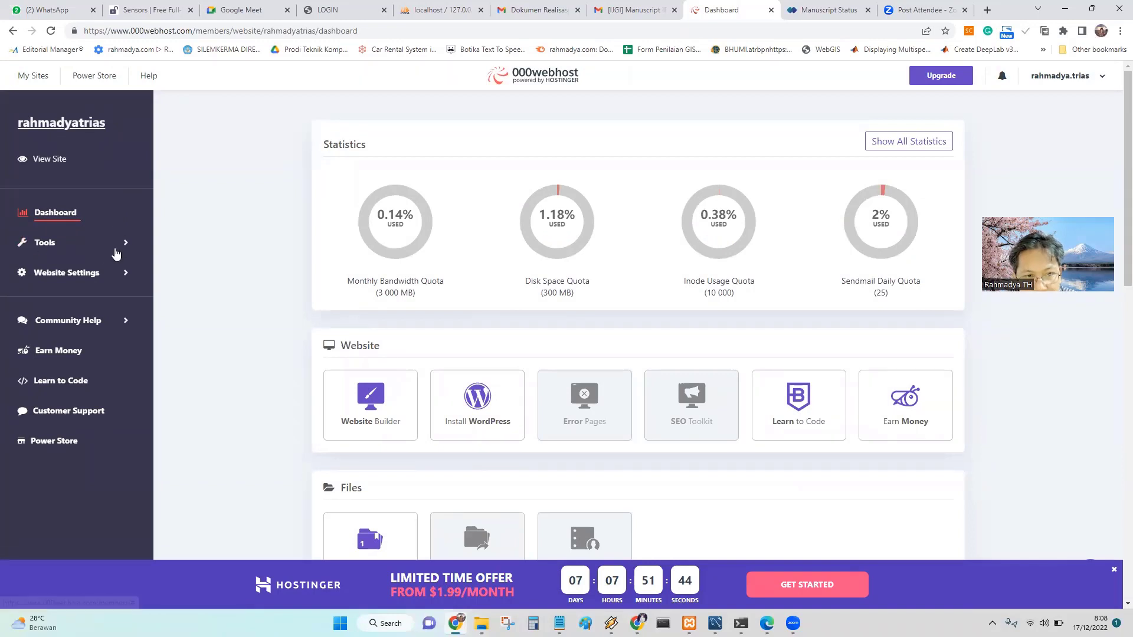
{"action": "left_click", "coordinate": [127, 248]}
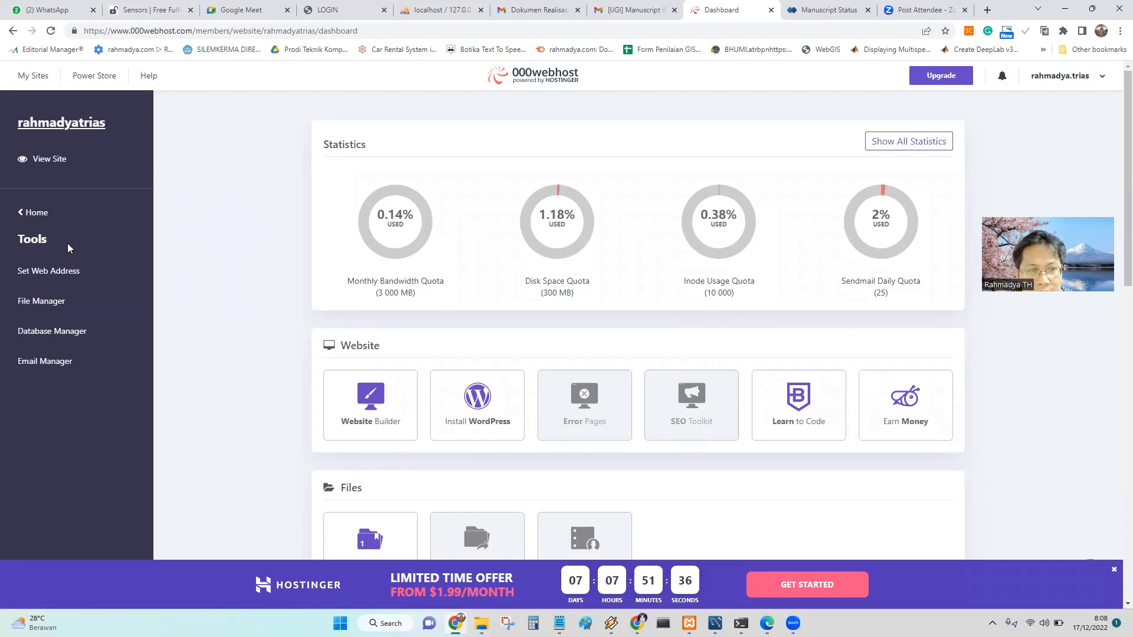
Open File Manager and Database Manager each in a new browser tab.
{"action": "right_click", "coordinate": [52, 306]}
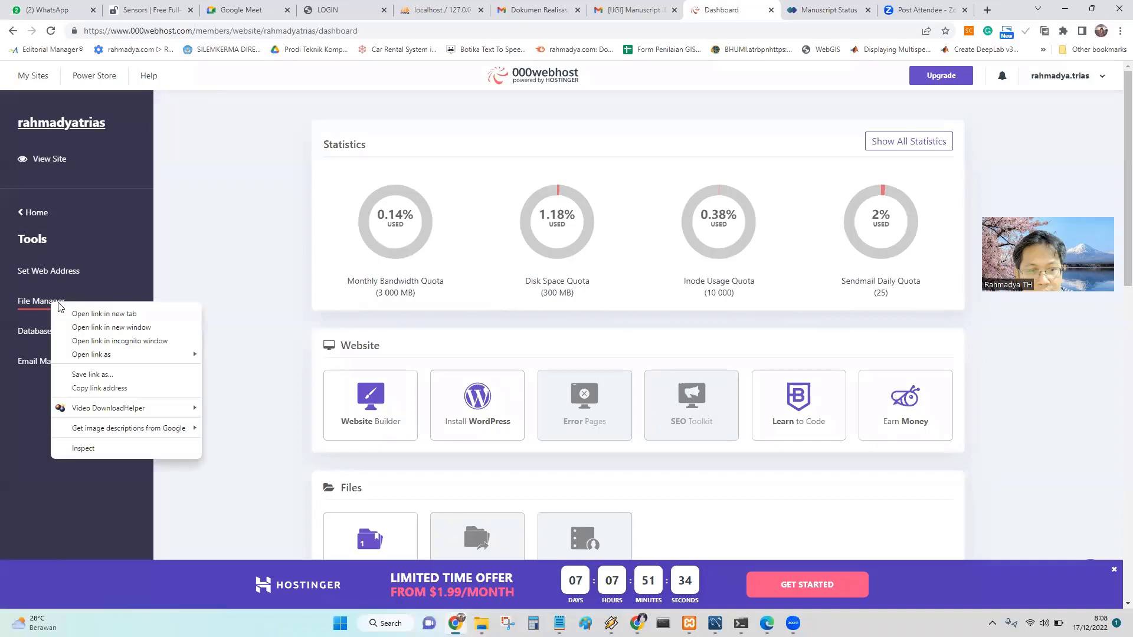
{"action": "left_click", "coordinate": [79, 315]}
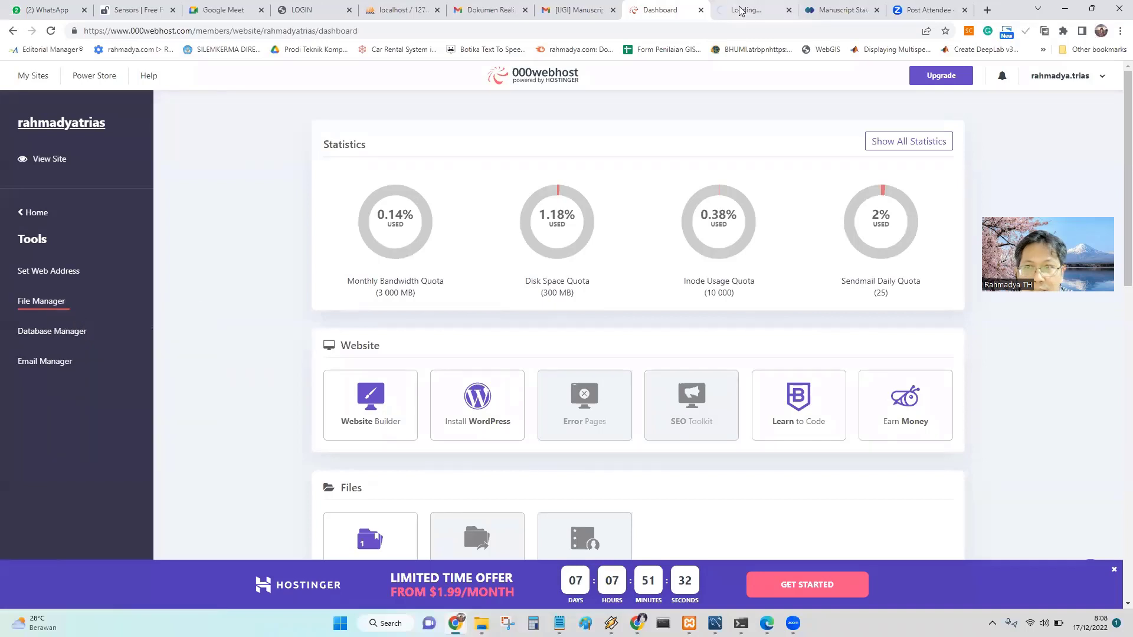
{"action": "right_click", "coordinate": [59, 336]}
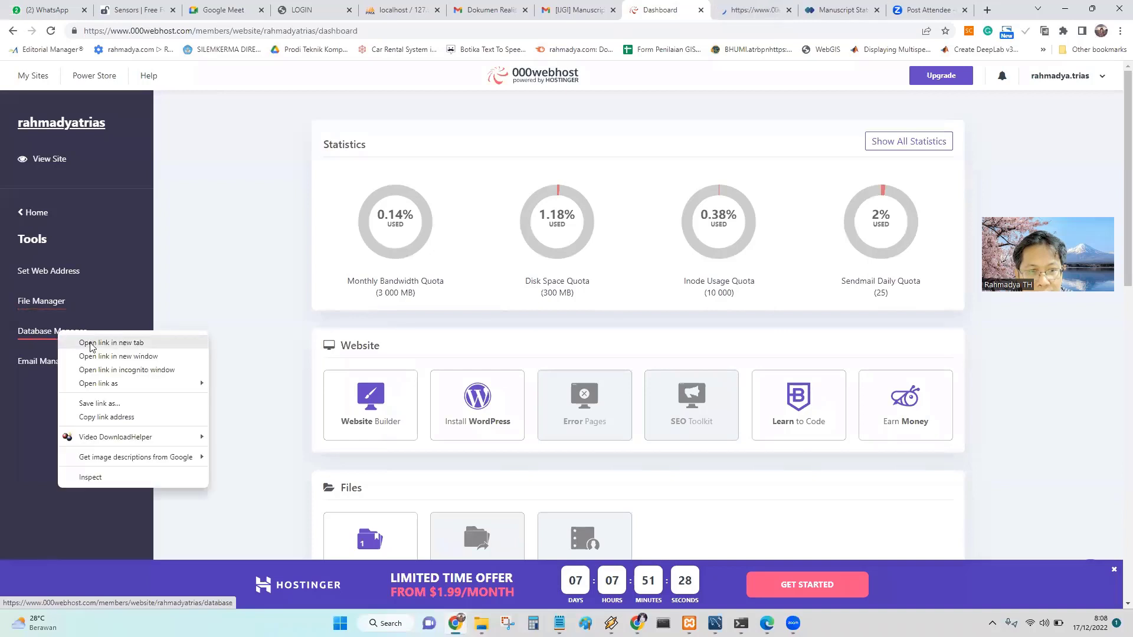
{"action": "left_click", "coordinate": [91, 343]}
{"action": "left_click", "coordinate": [686, 12]}
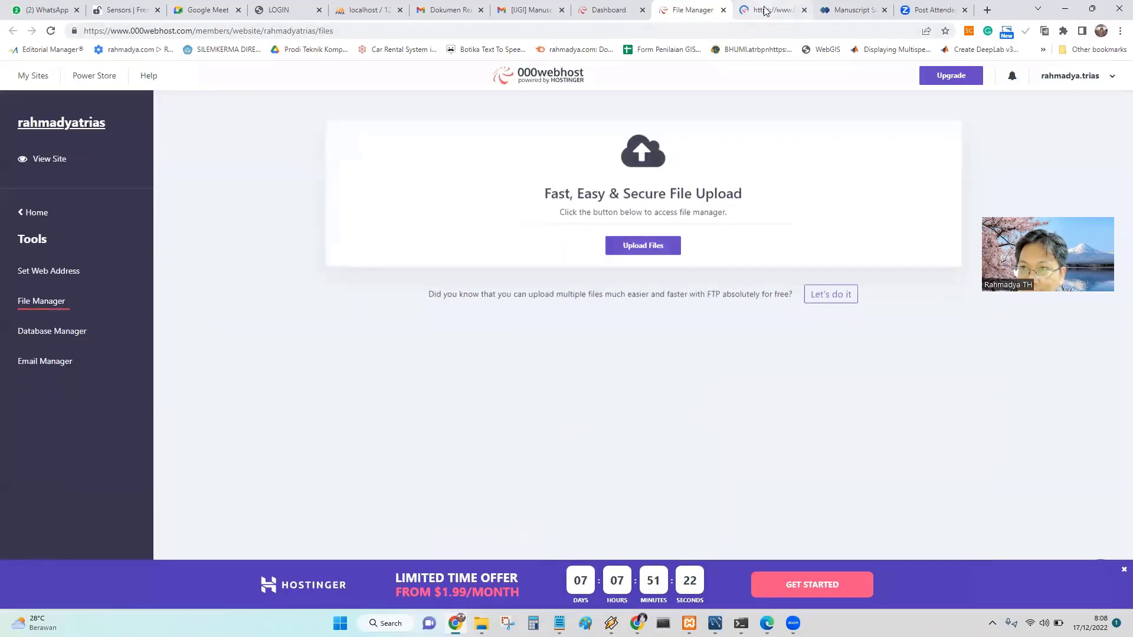
Load rahmadyatrias.000webhostapp.com and highlight its database access-denied warnings, then return to Database Manager.
{"action": "mouse_move", "coordinate": [764, 11]}
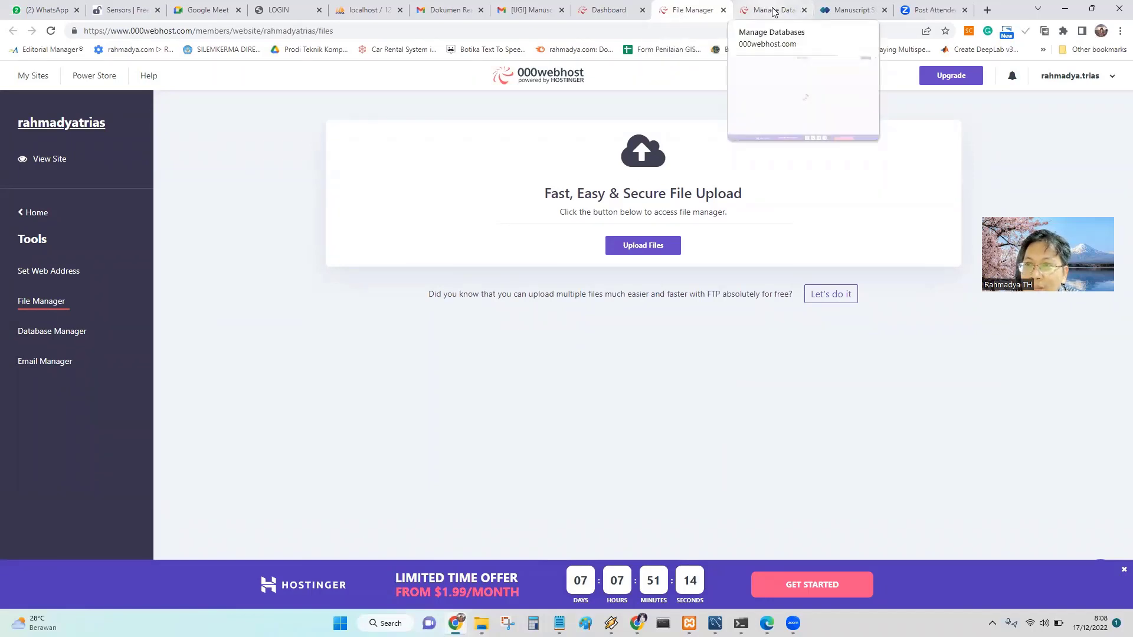
{"action": "left_click", "coordinate": [853, 10]}
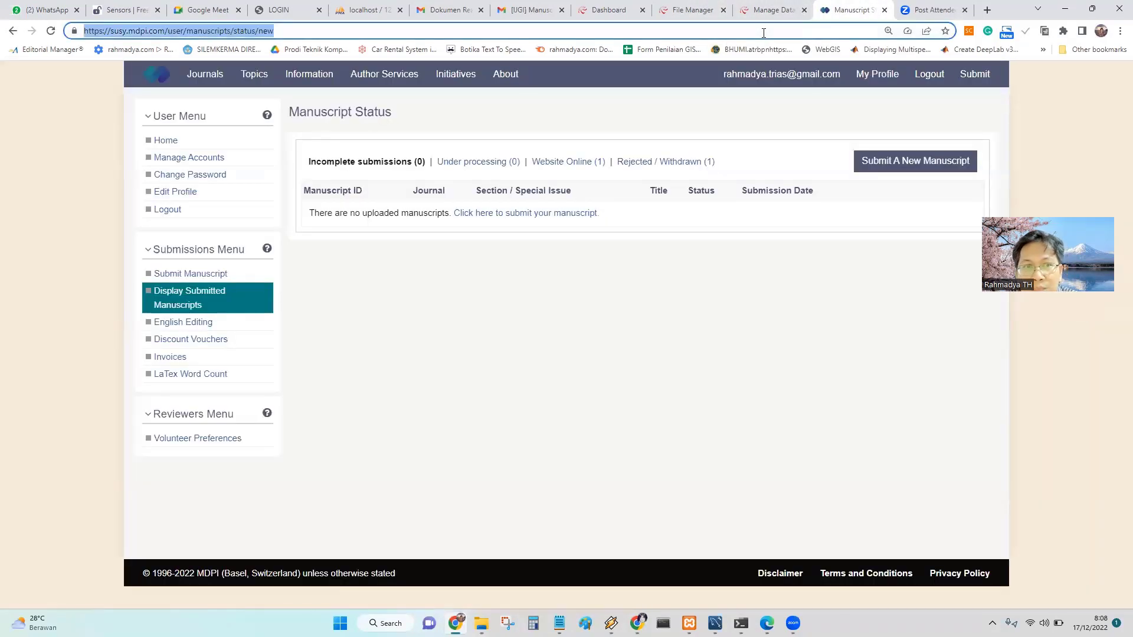
{"action": "type", "text": "rahmadyatrias."}
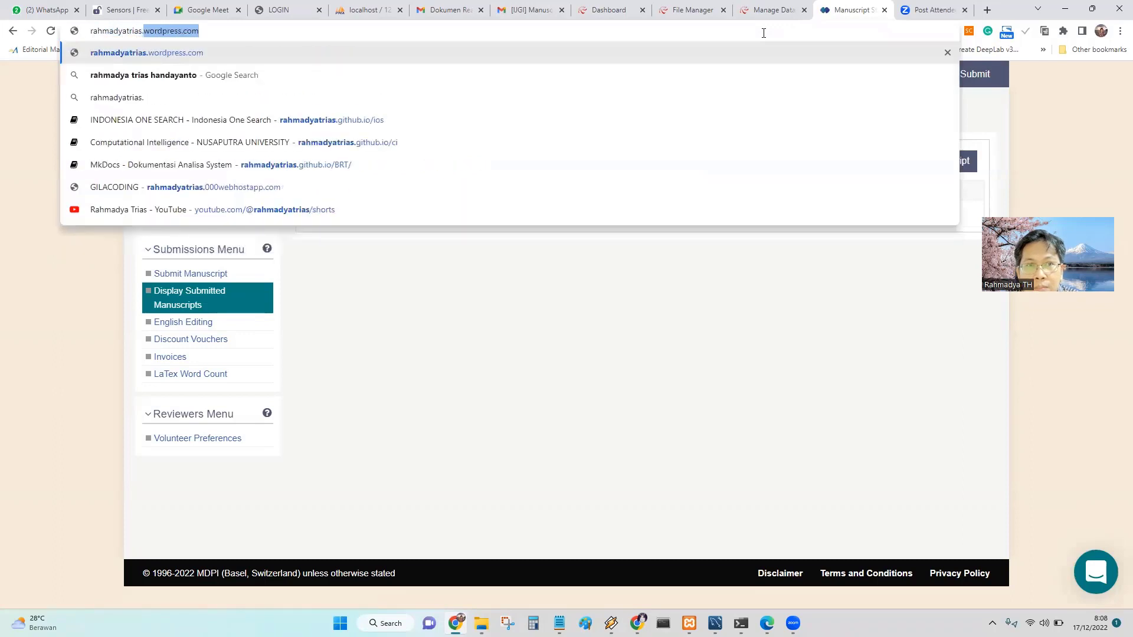
{"action": "type", "text": "000"}
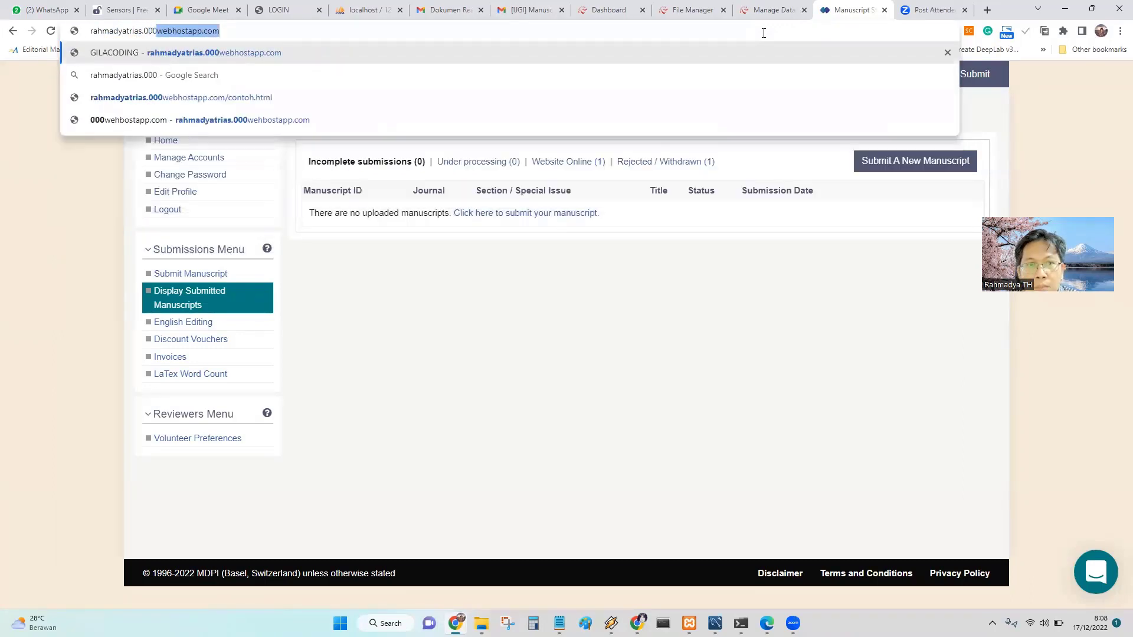
{"action": "key", "text": "Return"}
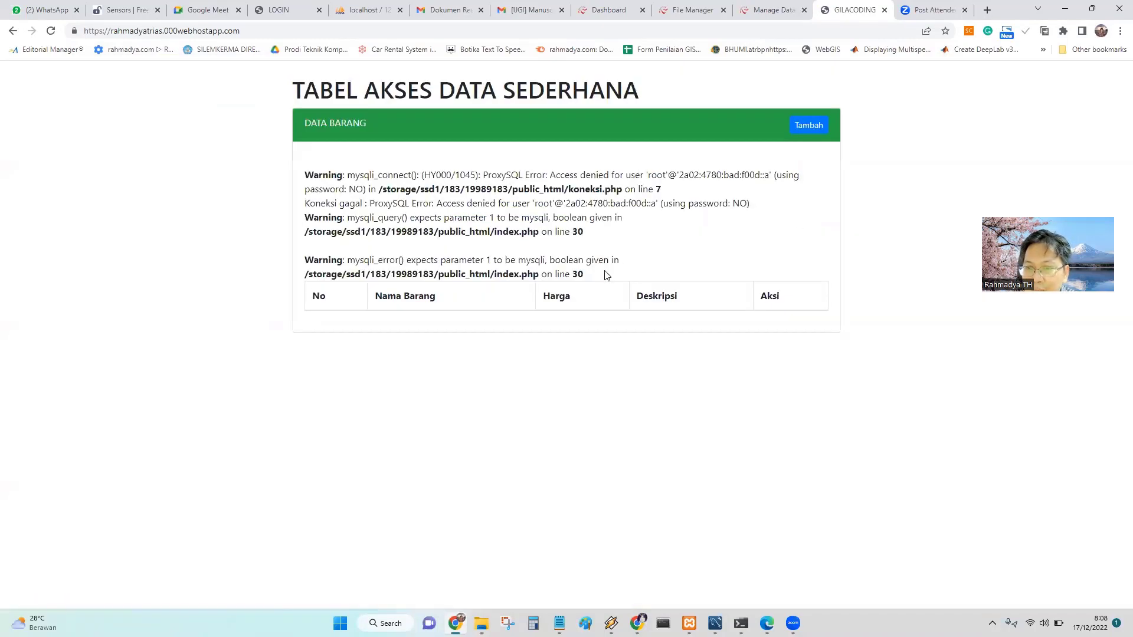
{"action": "left_click_drag", "start_coordinate": [594, 282], "coordinate": [298, 176]}
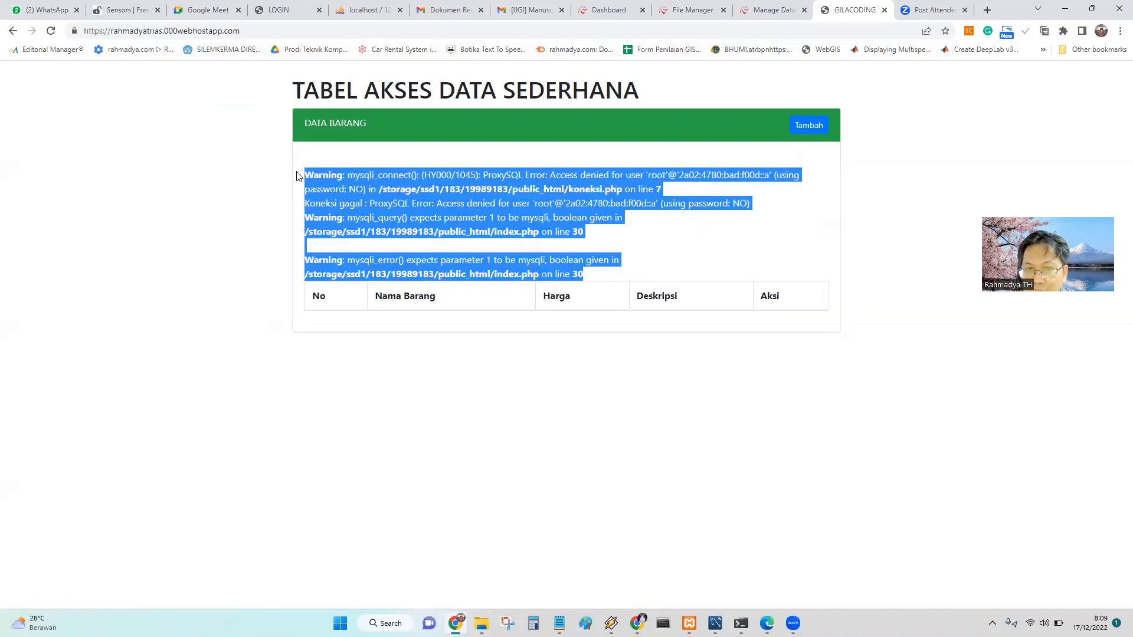
{"action": "left_click", "coordinate": [322, 64]}
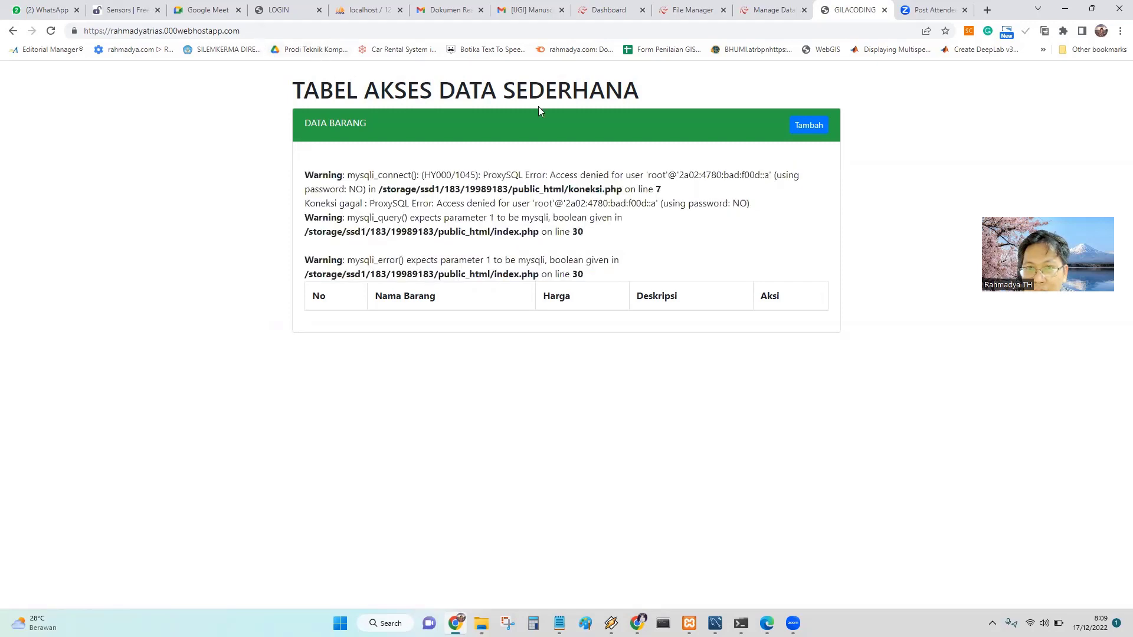
{"action": "left_click_drag", "start_coordinate": [584, 278], "coordinate": [295, 174]}
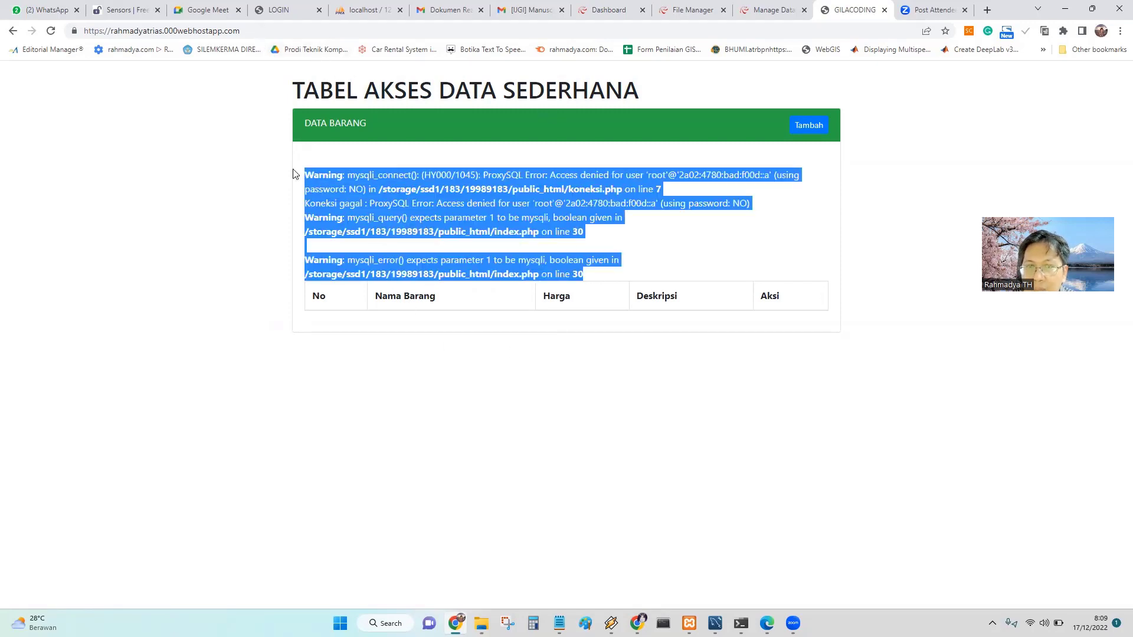
{"action": "left_click", "coordinate": [780, 11]}
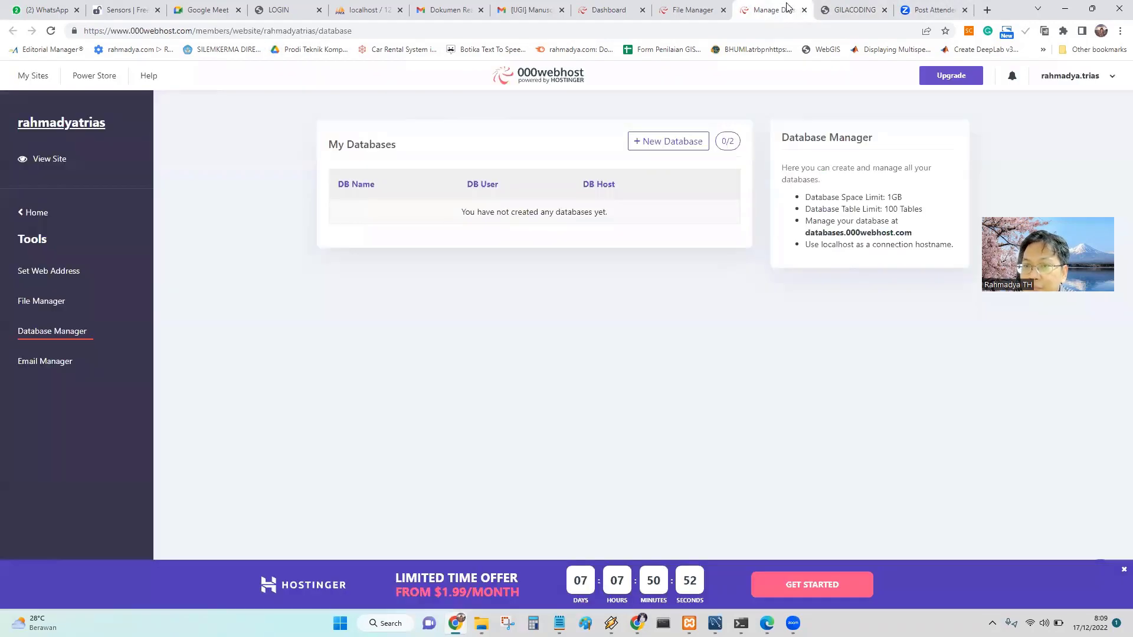
Start a new database and enter crud as its name.
{"action": "left_click", "coordinate": [662, 142]}
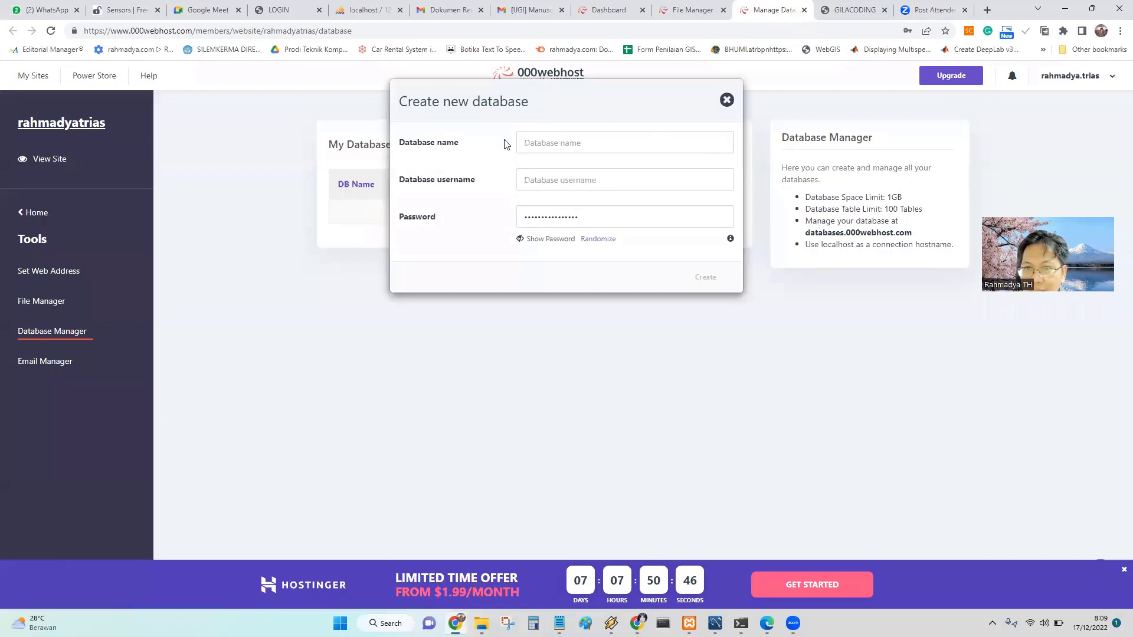
{"action": "left_click", "coordinate": [567, 145]}
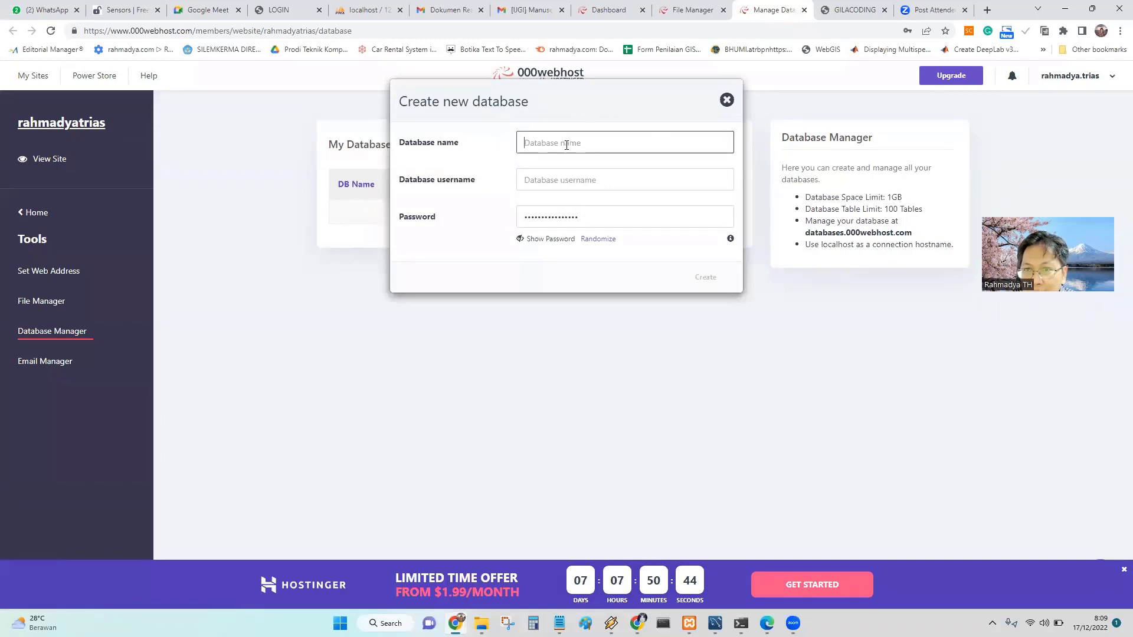
{"action": "left_click", "coordinate": [537, 179]}
{"action": "left_click", "coordinate": [552, 143]}
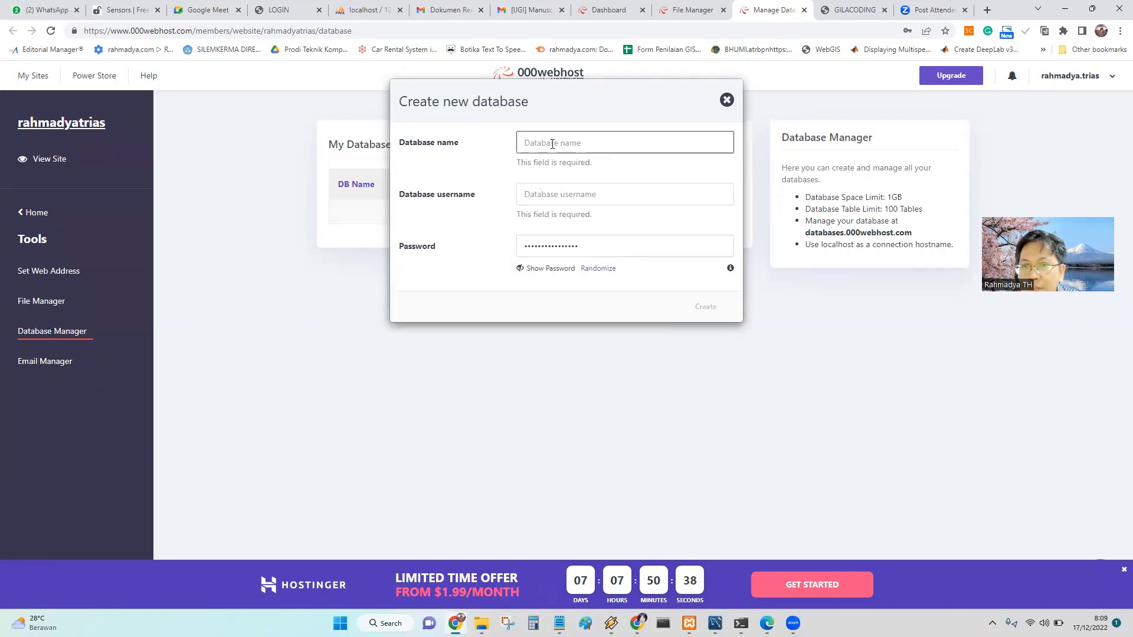
{"action": "type", "text": "dru"}
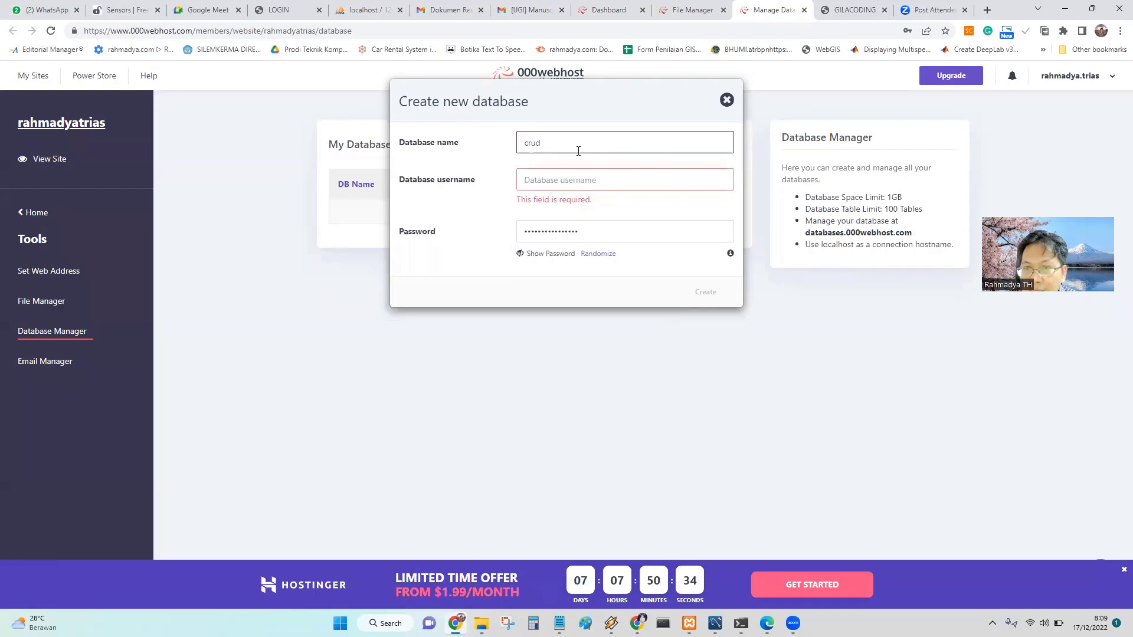
{"action": "left_click_drag", "start_coordinate": [527, 143], "coordinate": [524, 143]}
{"action": "left_click", "coordinate": [531, 142]}
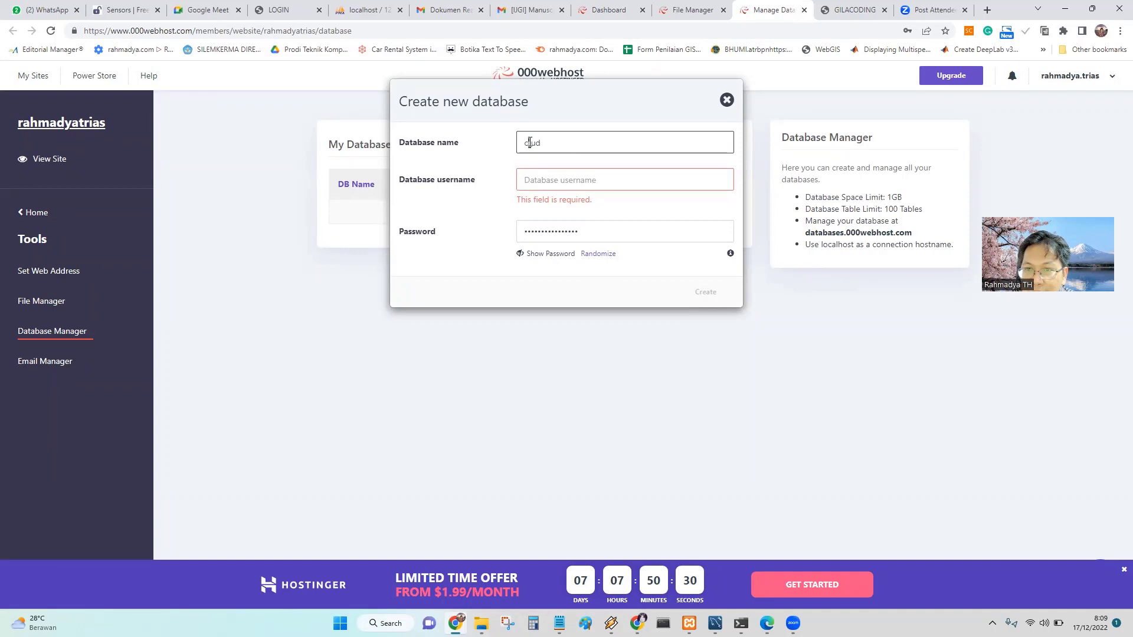
{"action": "left_click_drag", "start_coordinate": [539, 143], "coordinate": [596, 146]}
Set username root, copy the generated password, and create the database.
{"action": "left_click", "coordinate": [592, 183]}
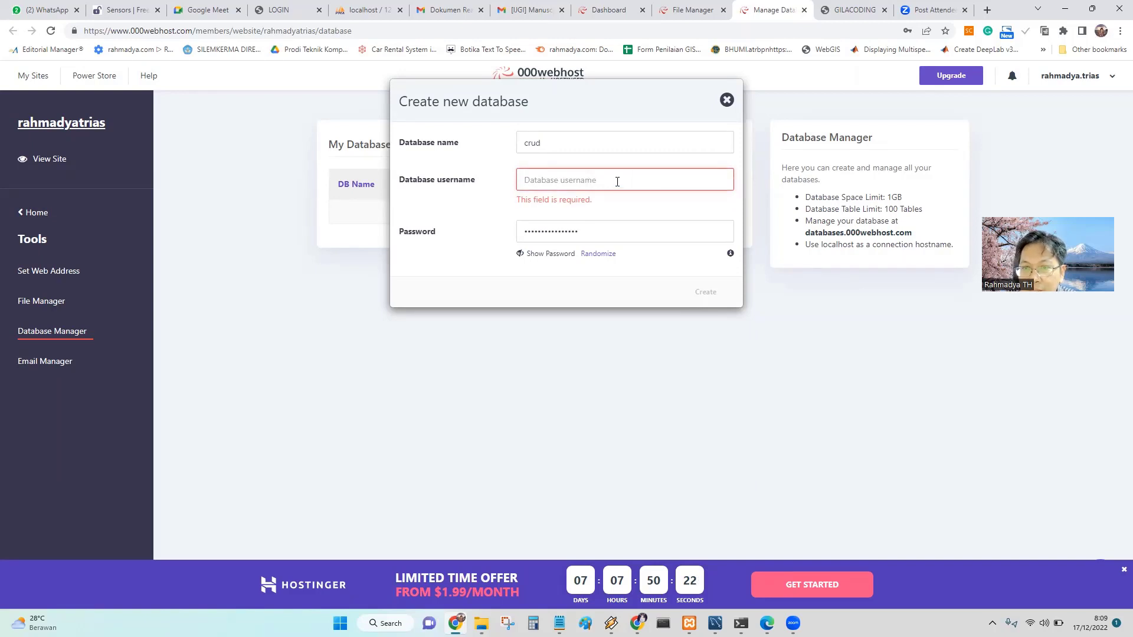
{"action": "type", "text": "root"}
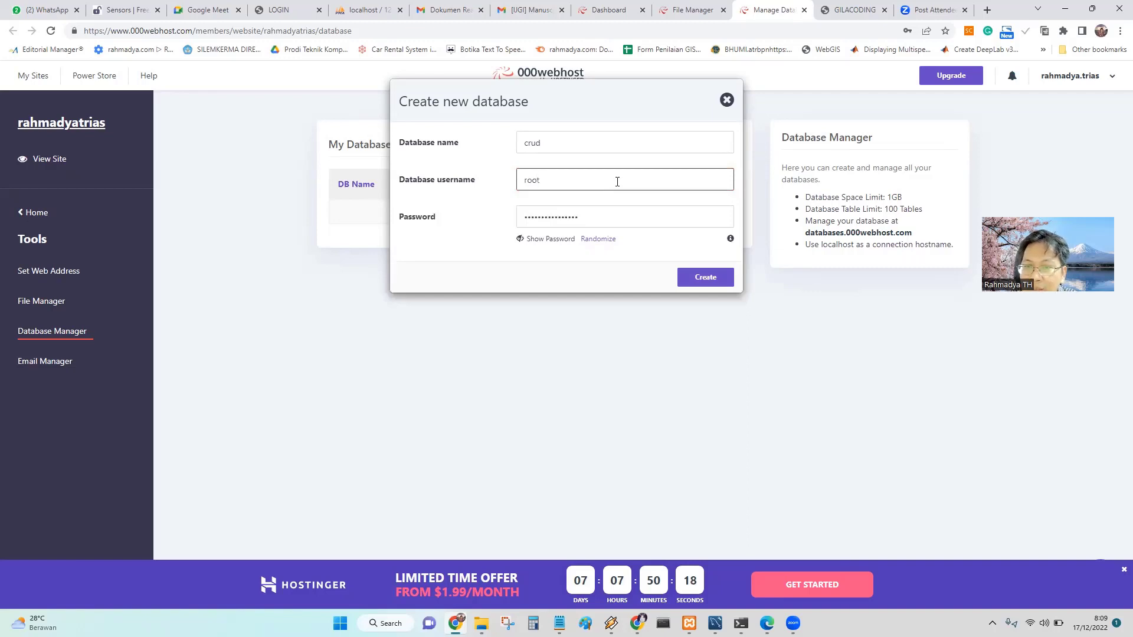
{"action": "left_click", "coordinate": [537, 240]}
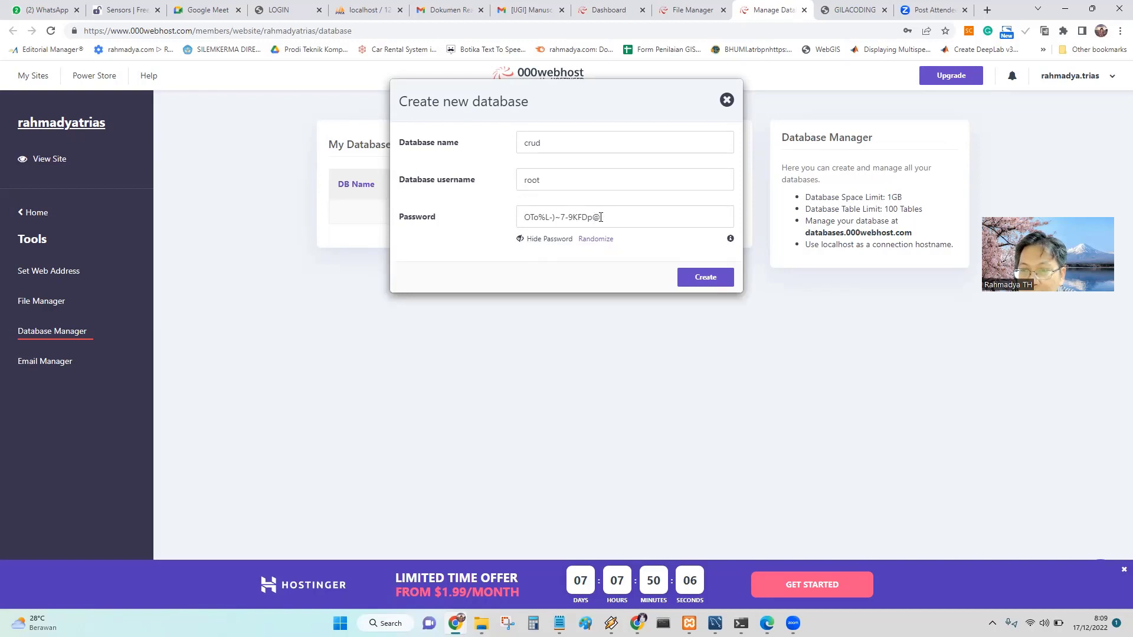
{"action": "left_click_drag", "start_coordinate": [600, 218], "coordinate": [506, 219]}
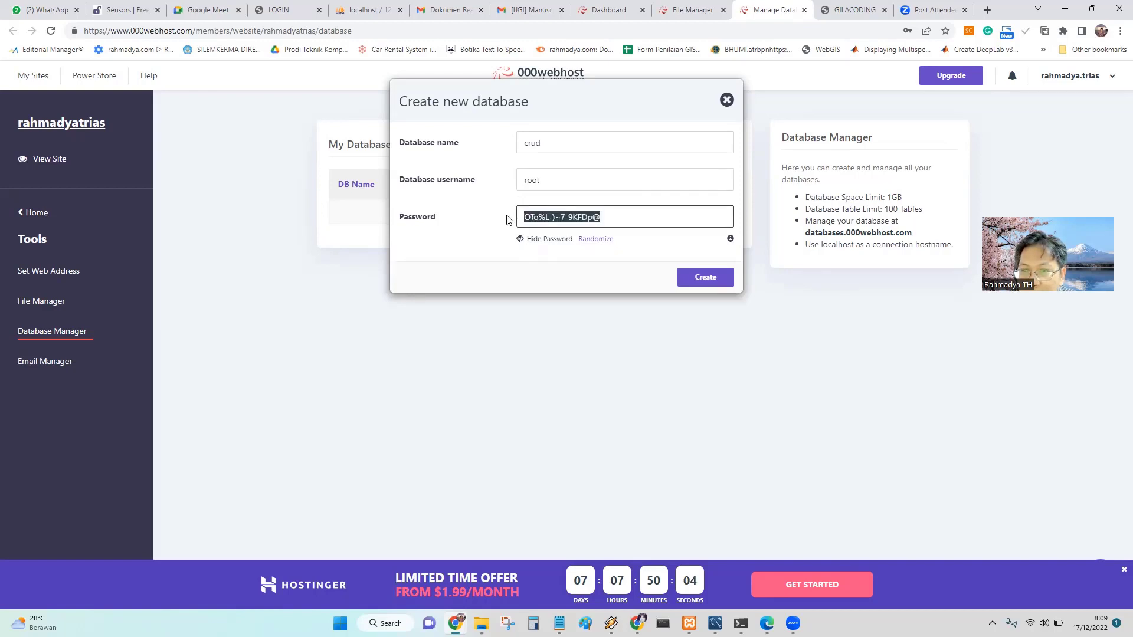
{"action": "right_click", "coordinate": [575, 217]}
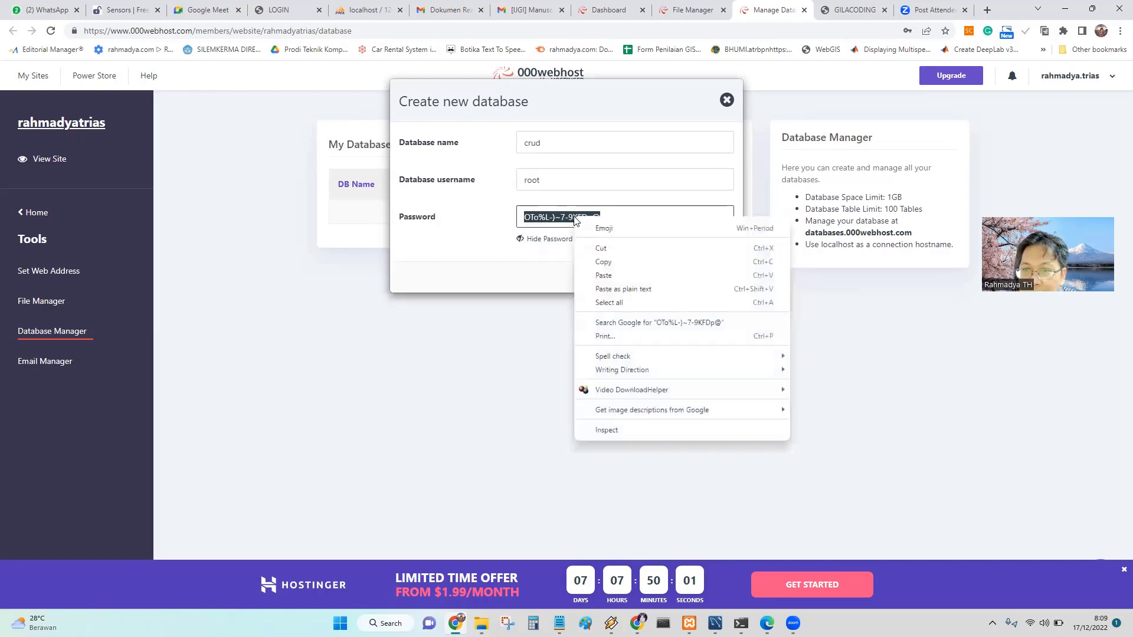
{"action": "left_click", "coordinate": [605, 263]}
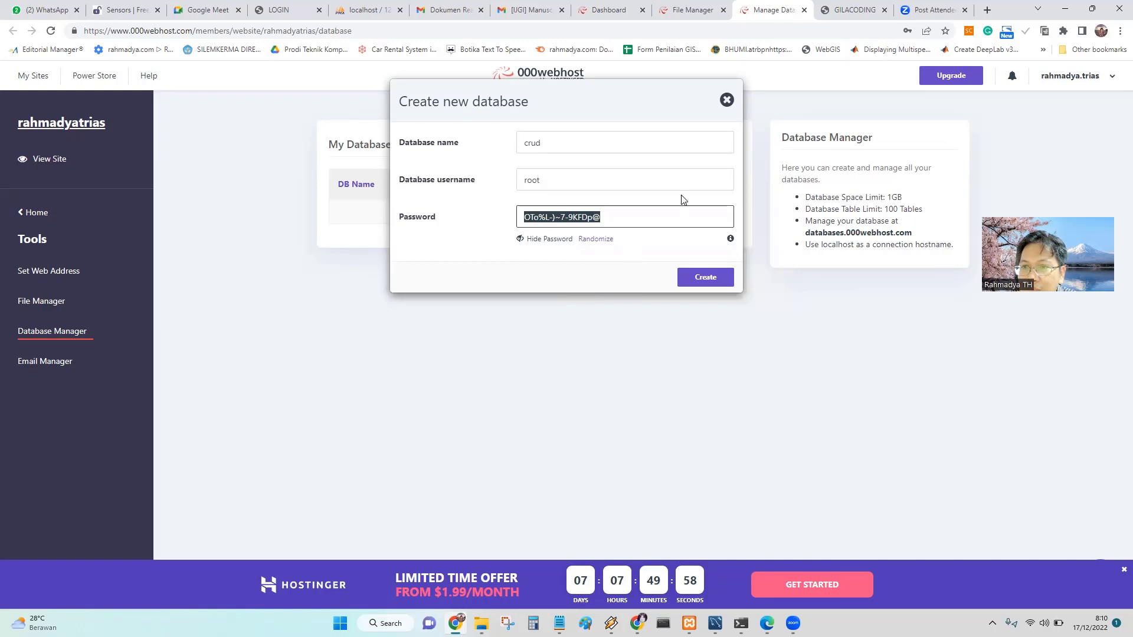
{"action": "left_click", "coordinate": [711, 282]}
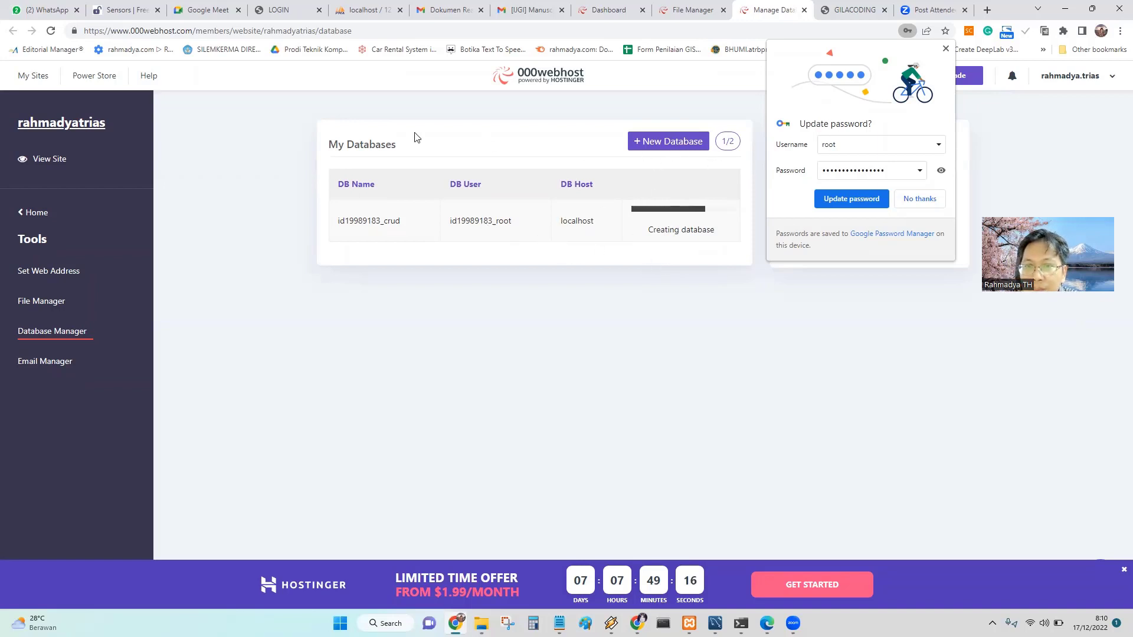
Launch the online file manager and open public_html/koneksi.php for editing.
{"action": "left_click", "coordinate": [686, 8]}
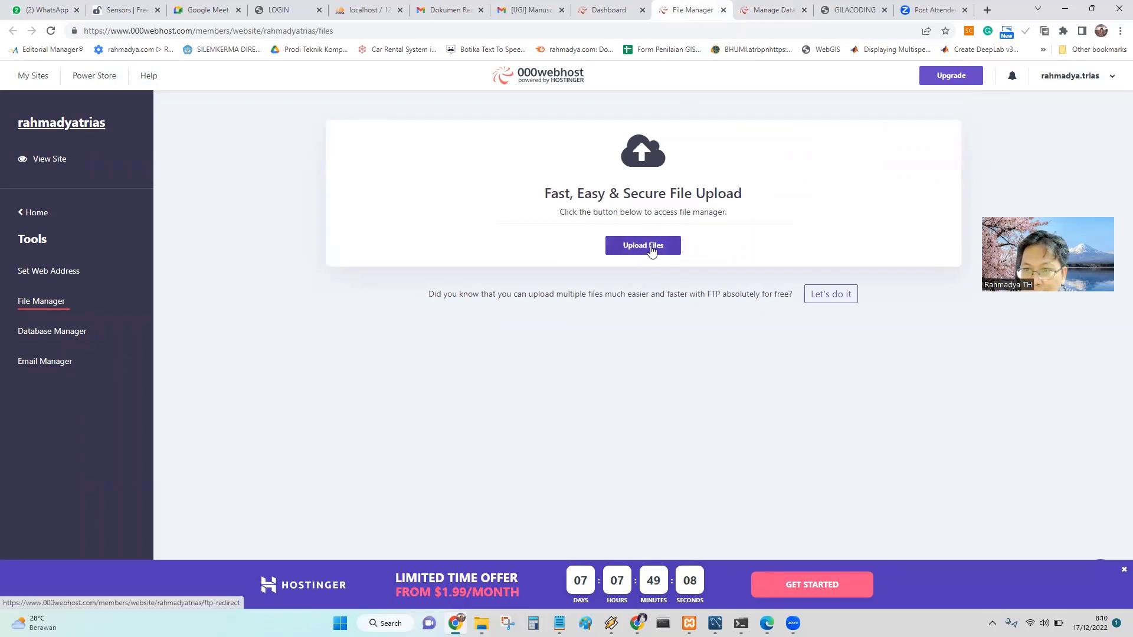
{"action": "left_click", "coordinate": [650, 251]}
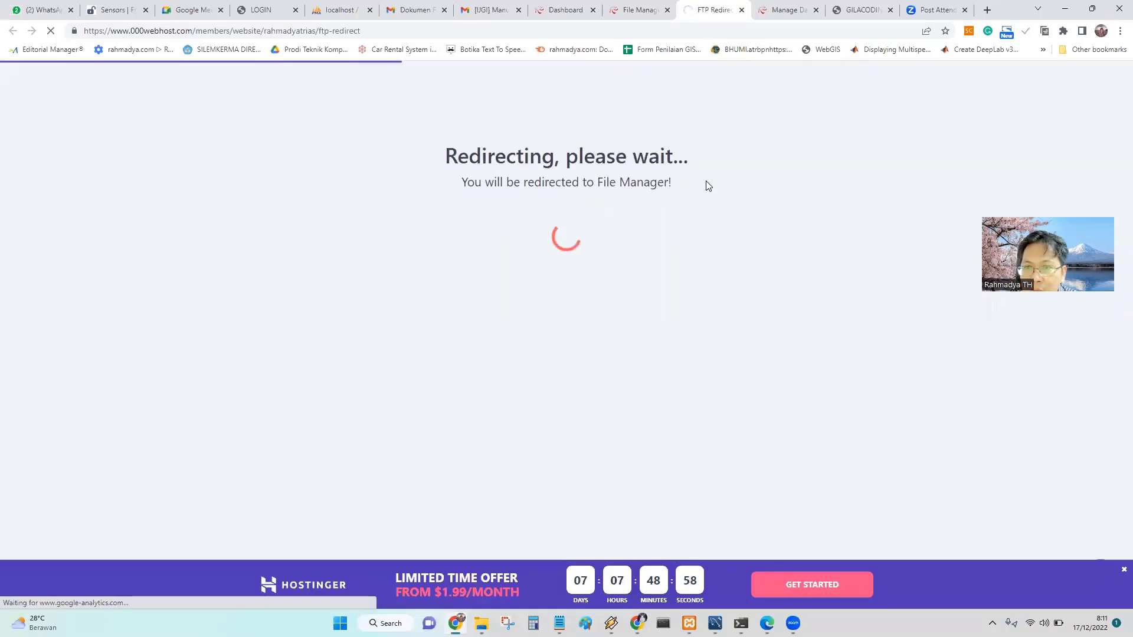
{"action": "left_click", "coordinate": [876, 13]}
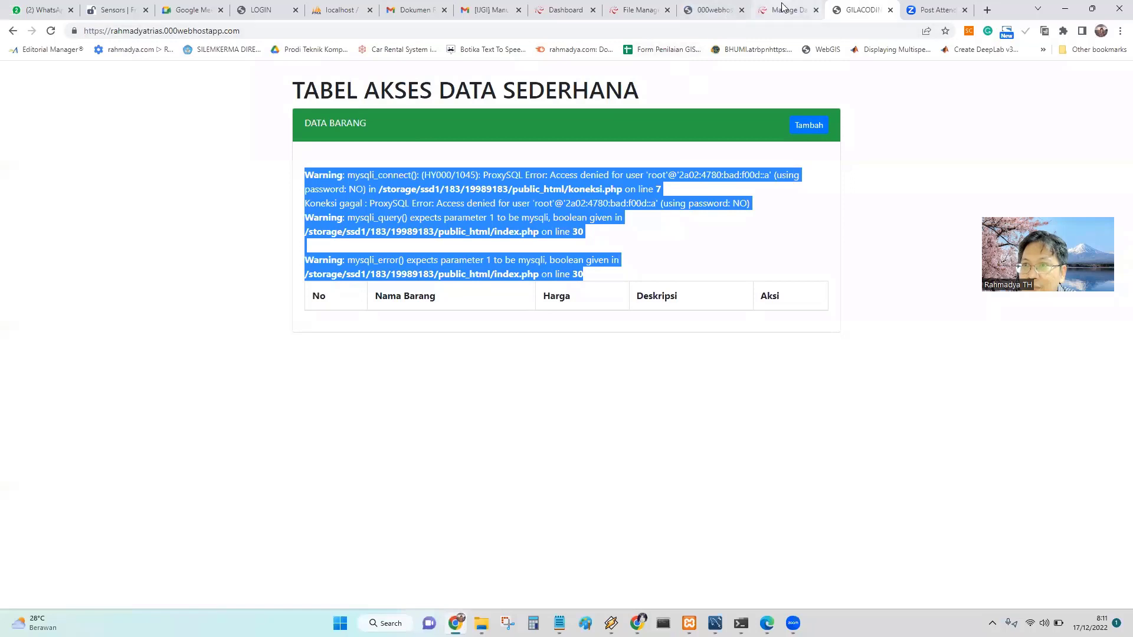
{"action": "left_click", "coordinate": [783, 8]}
{"action": "left_click", "coordinate": [721, 10]}
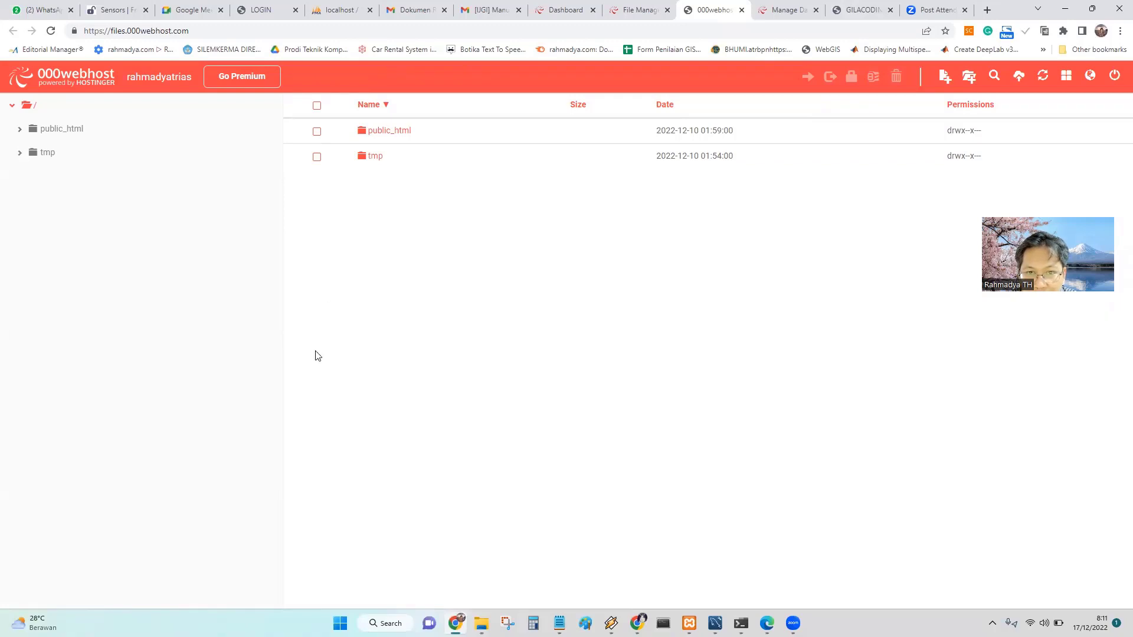
{"action": "left_click", "coordinate": [390, 135]}
{"action": "left_click", "coordinate": [390, 136]}
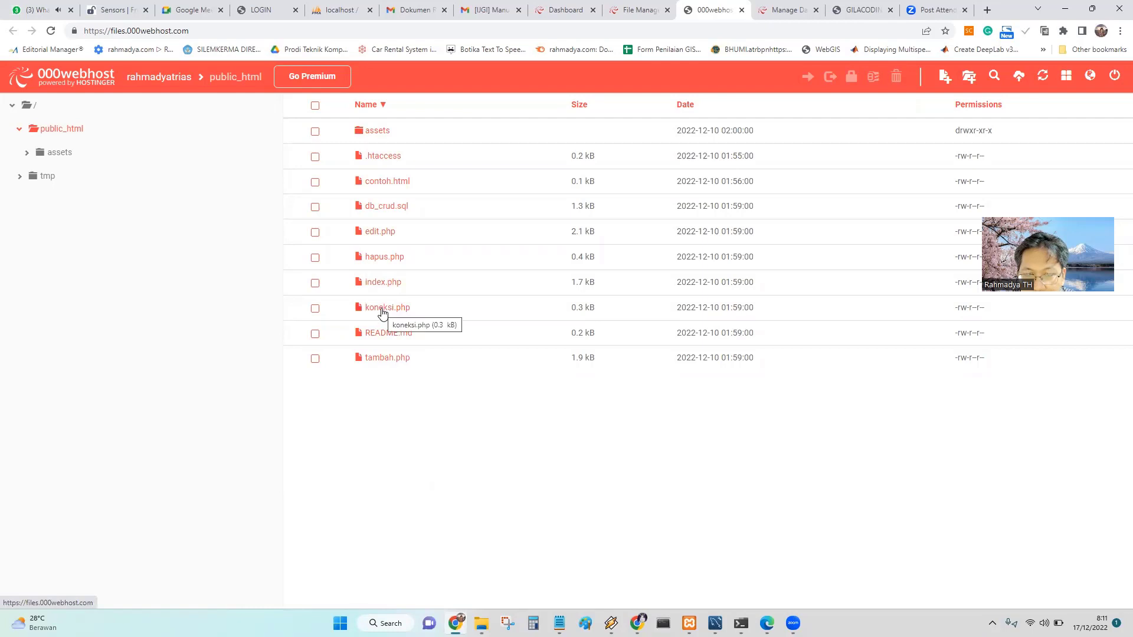
{"action": "double_click", "coordinate": [382, 309]}
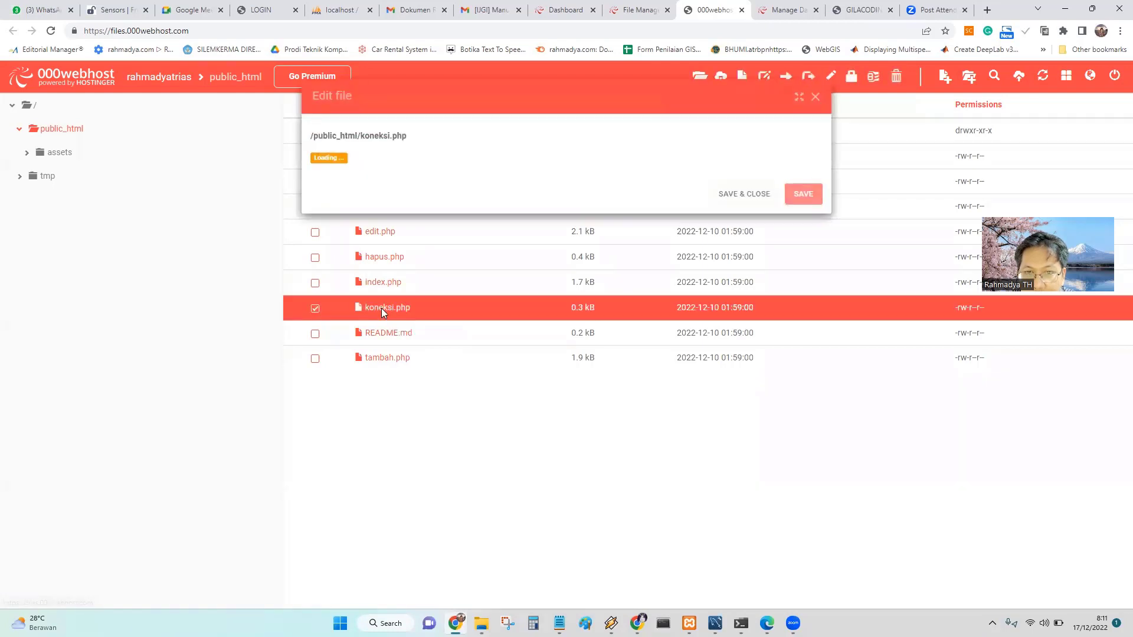
Paste the copied database password into $pass in koneksi.php.
{"action": "left_click_drag", "start_coordinate": [498, 87], "coordinate": [589, 154]}
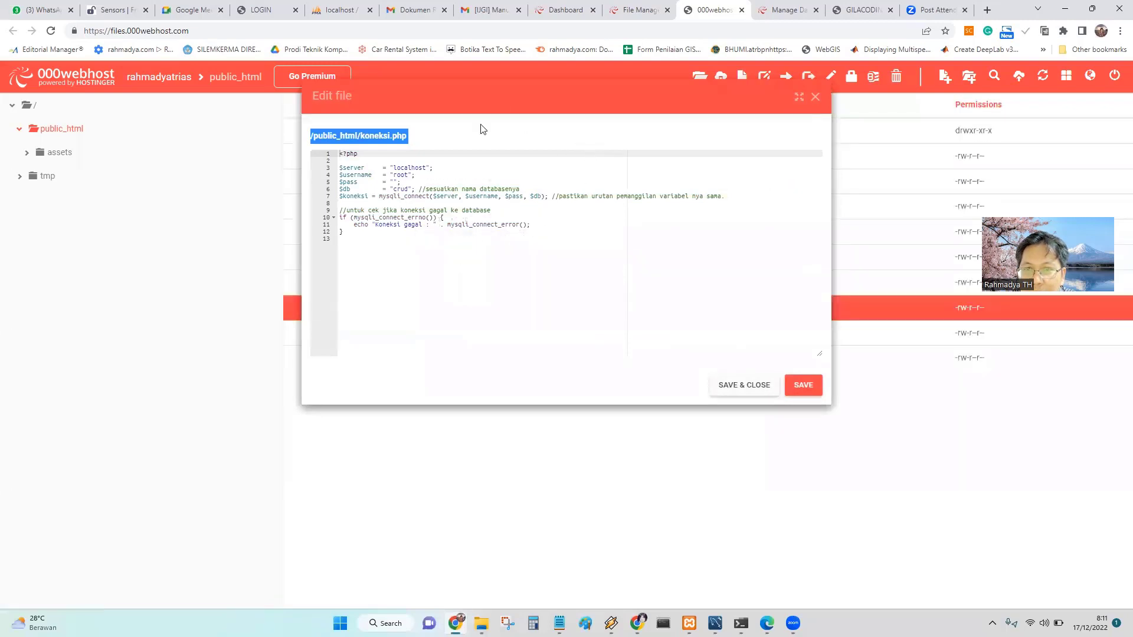
{"action": "left_click", "coordinate": [417, 167]}
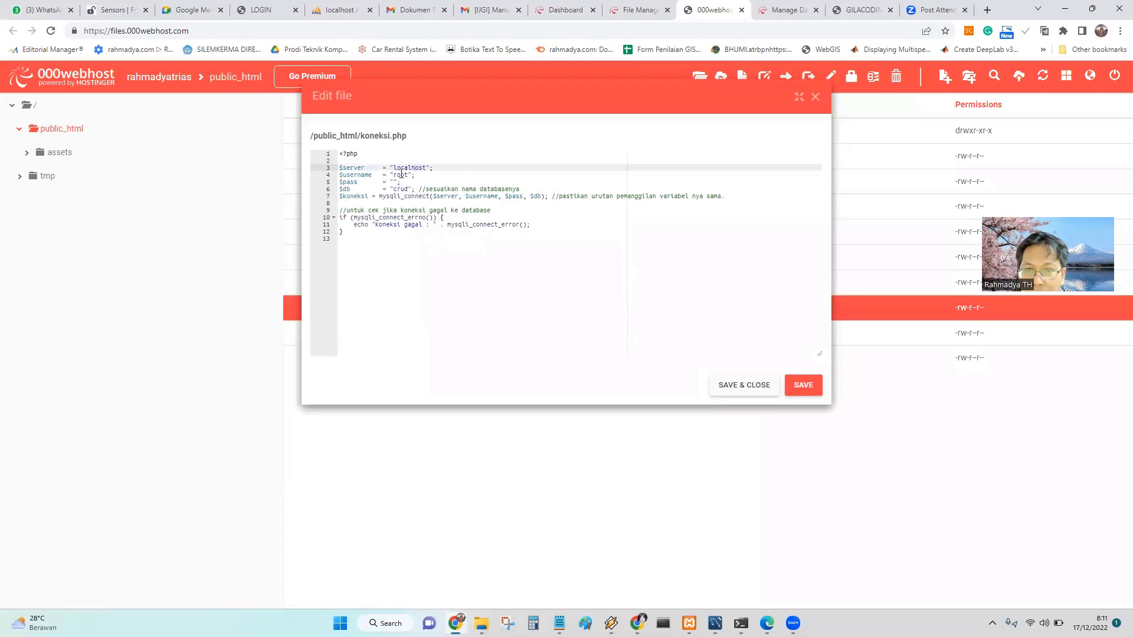
{"action": "left_click", "coordinate": [401, 175]}
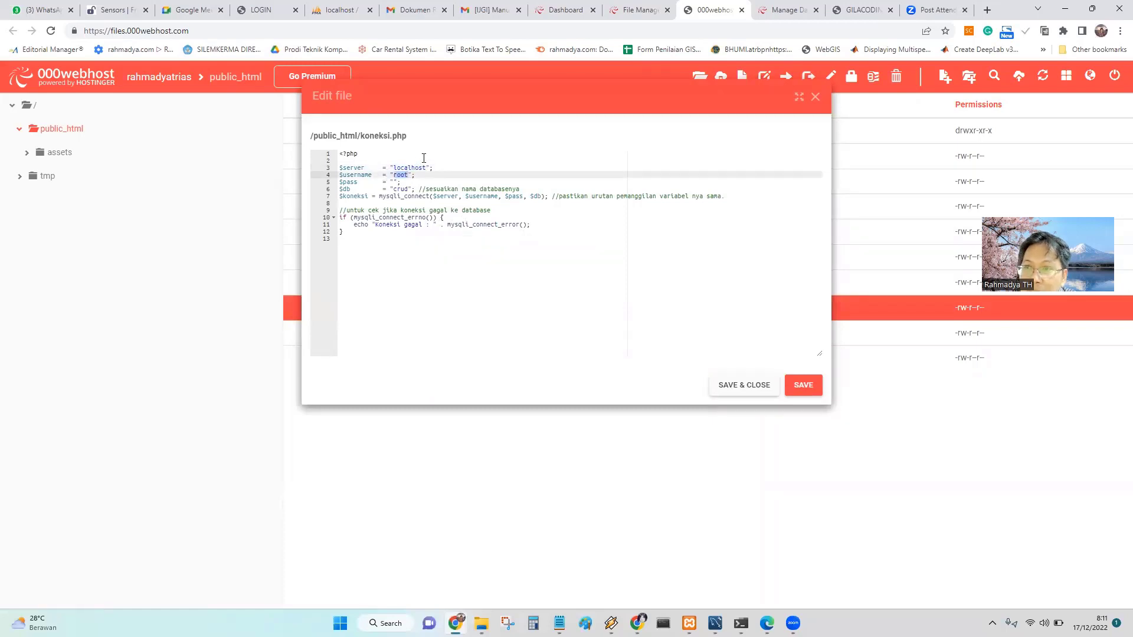
{"action": "left_click", "coordinate": [785, 12]}
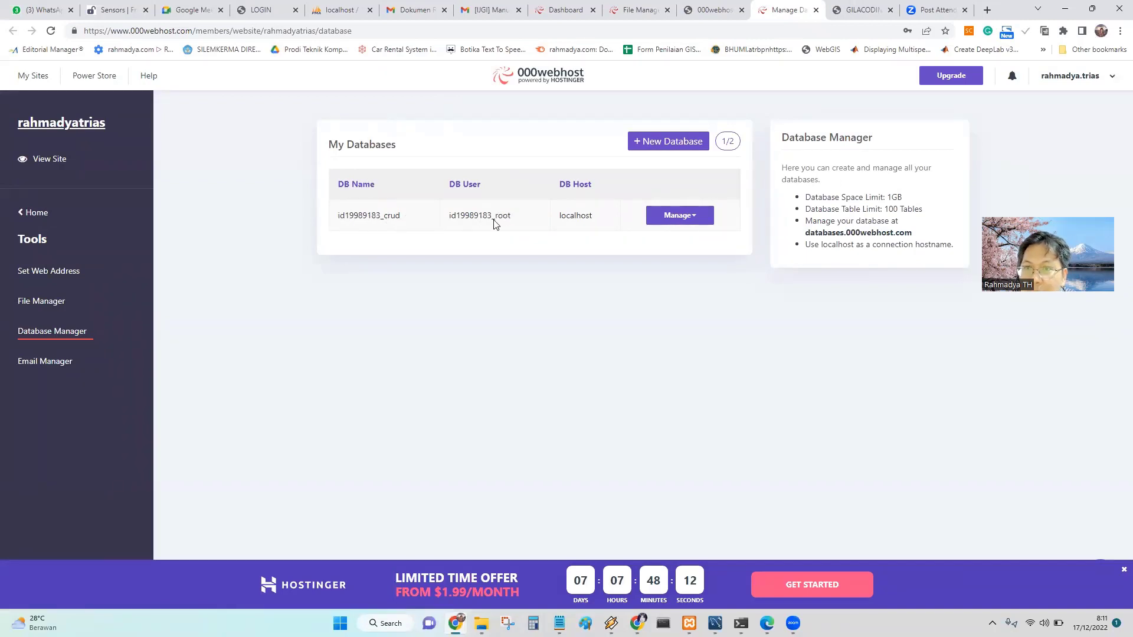
{"action": "left_click", "coordinate": [710, 12]}
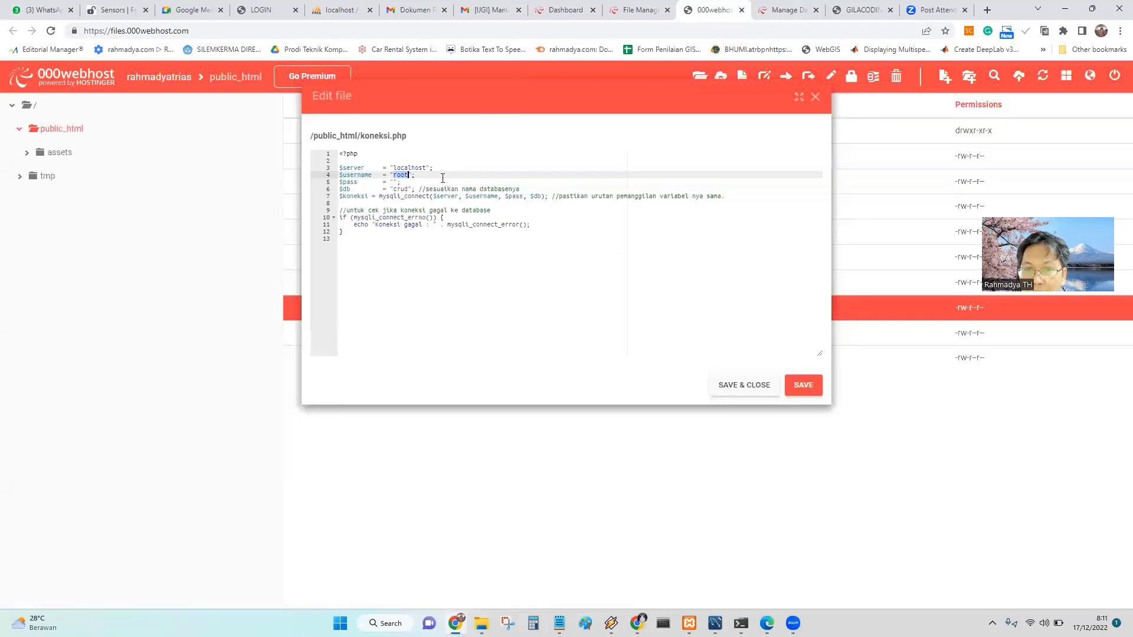
{"action": "left_click", "coordinate": [394, 183]}
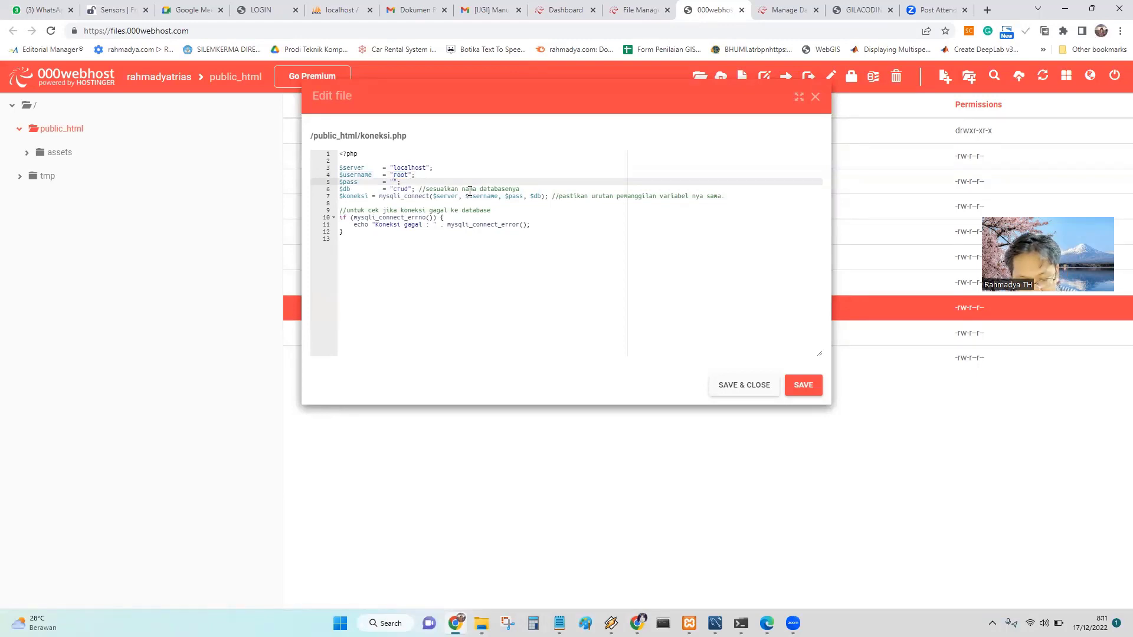
{"action": "key", "text": "ctrl+v"}
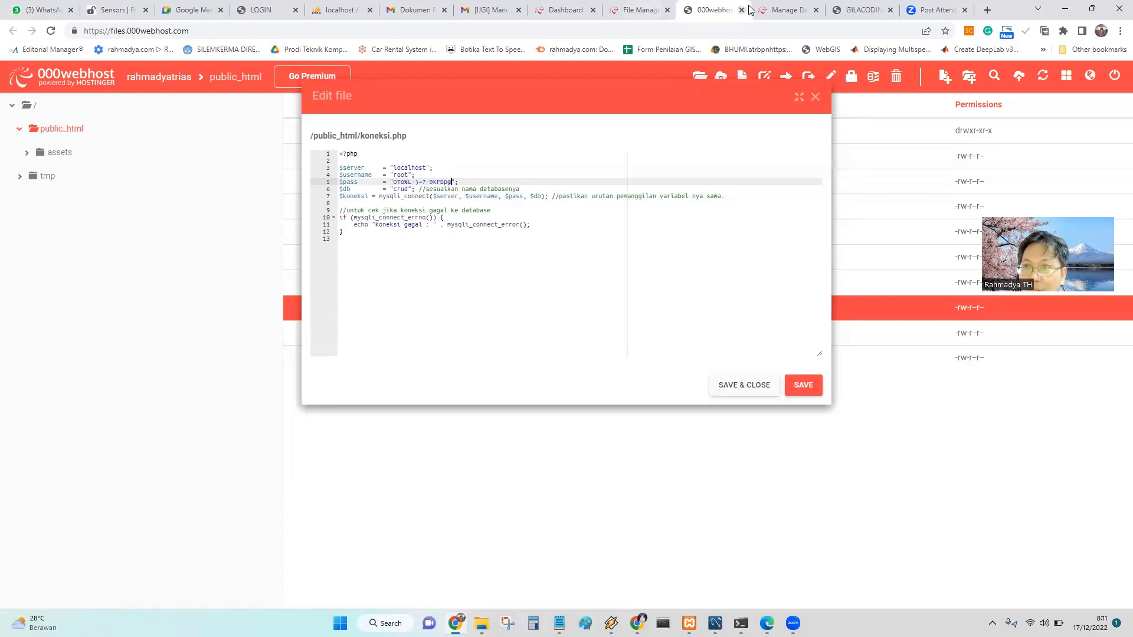
Replace root in $username with the full prefixed database username.
{"action": "left_click", "coordinate": [773, 10]}
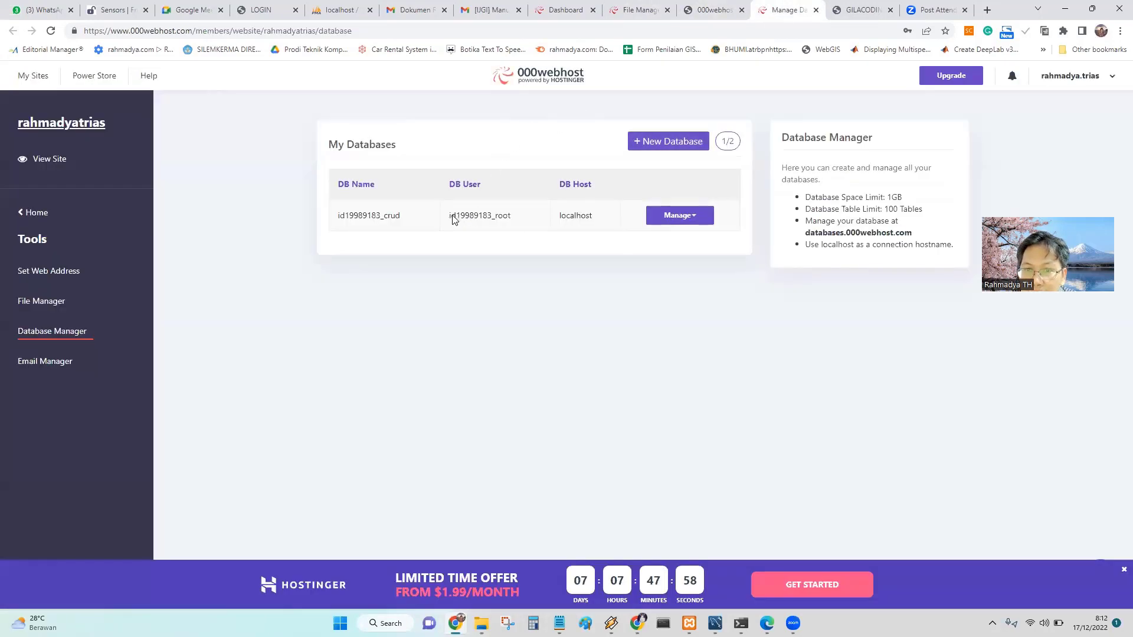
{"action": "left_click_drag", "start_coordinate": [450, 220], "coordinate": [504, 220]}
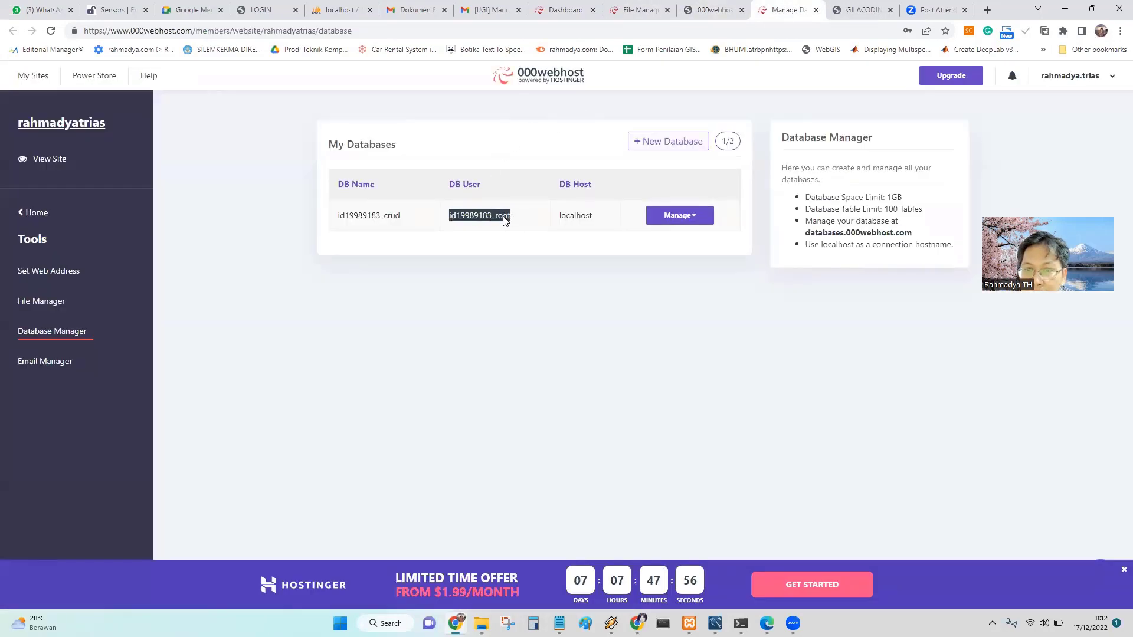
{"action": "right_click", "coordinate": [505, 220]}
{"action": "left_click", "coordinate": [536, 231]}
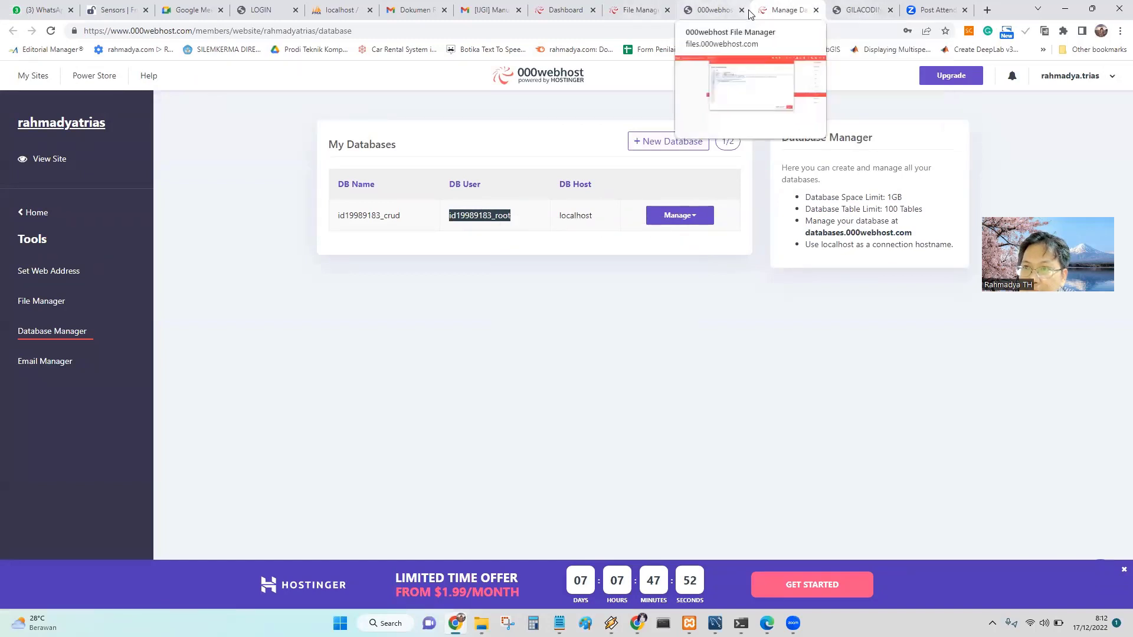
{"action": "left_click", "coordinate": [709, 13]}
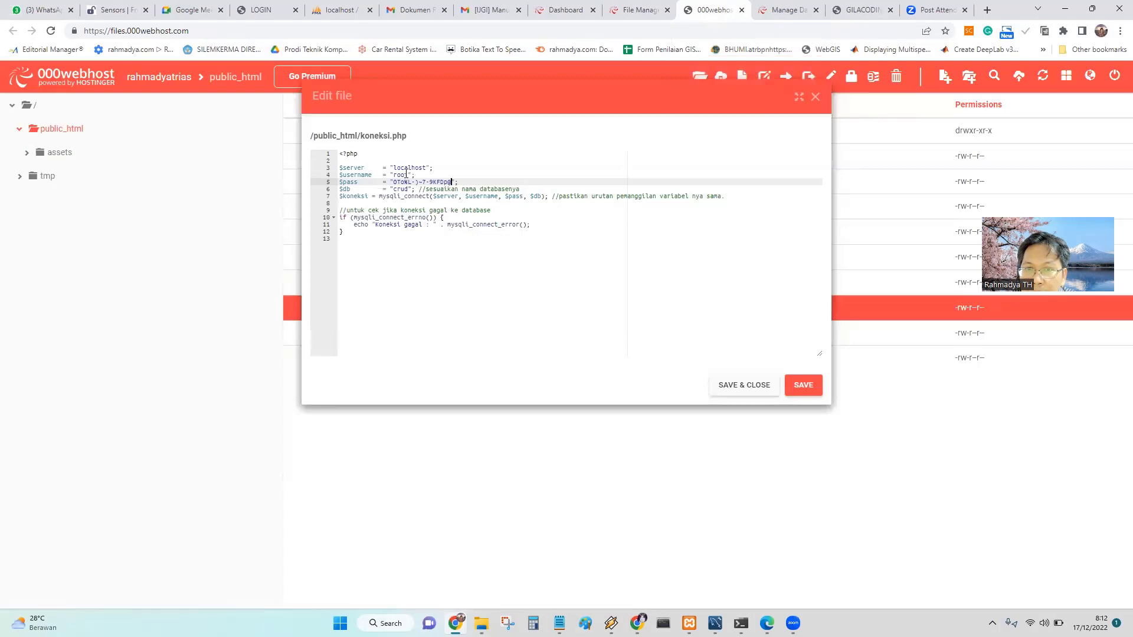
{"action": "double_click", "coordinate": [399, 174]}
{"action": "right_click", "coordinate": [400, 176]}
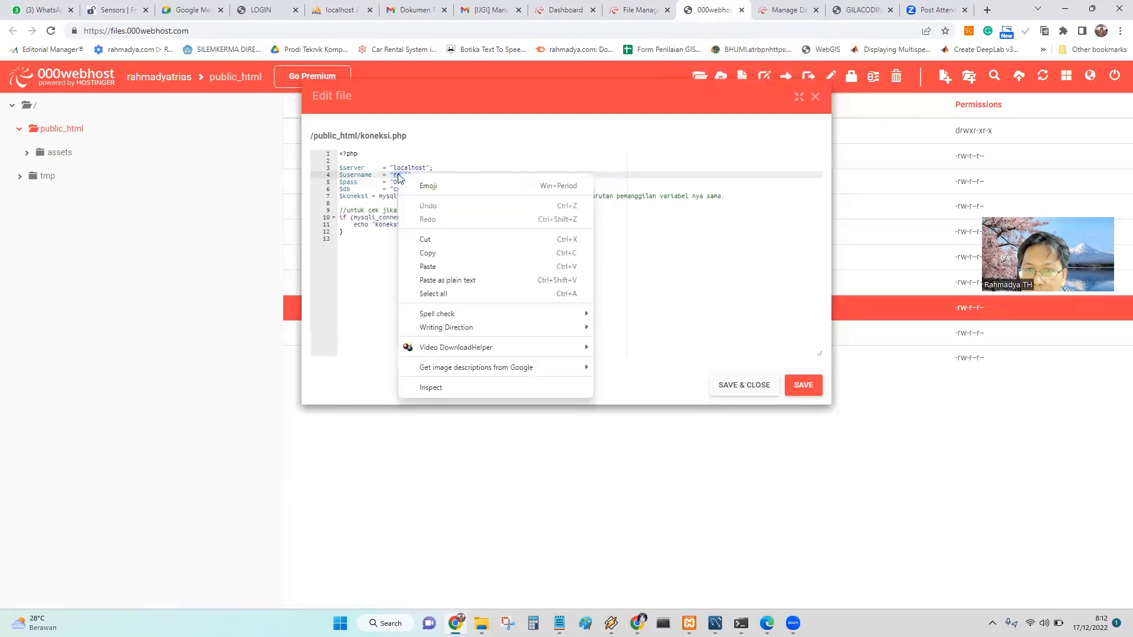
{"action": "left_click", "coordinate": [429, 267]}
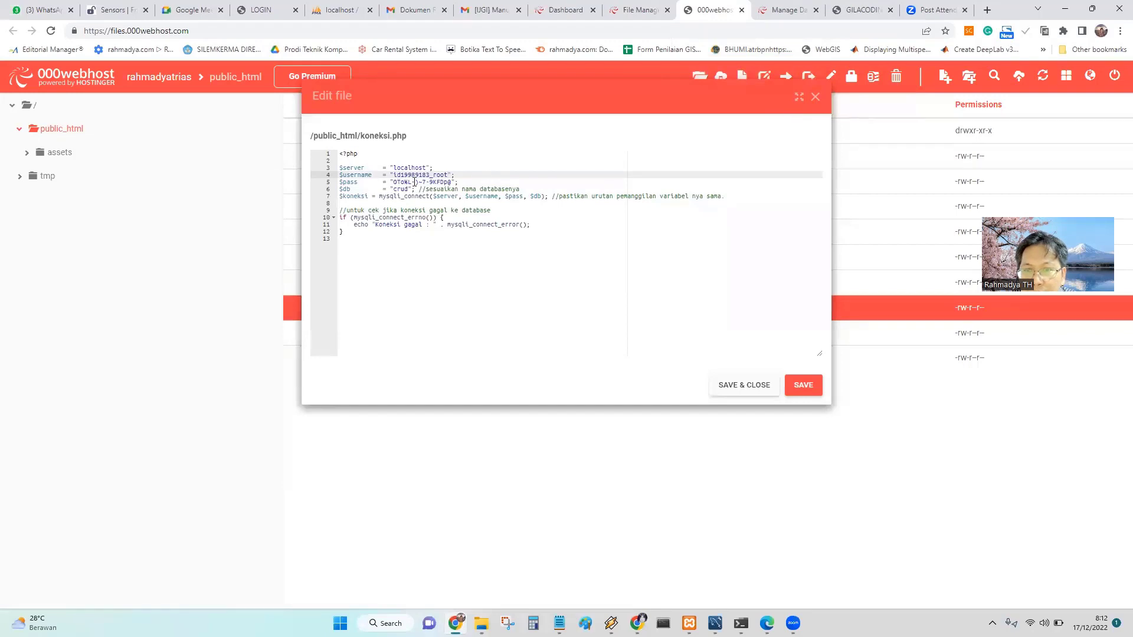
Replace crud in $db with the full prefixed database name.
{"action": "left_click", "coordinate": [785, 10]}
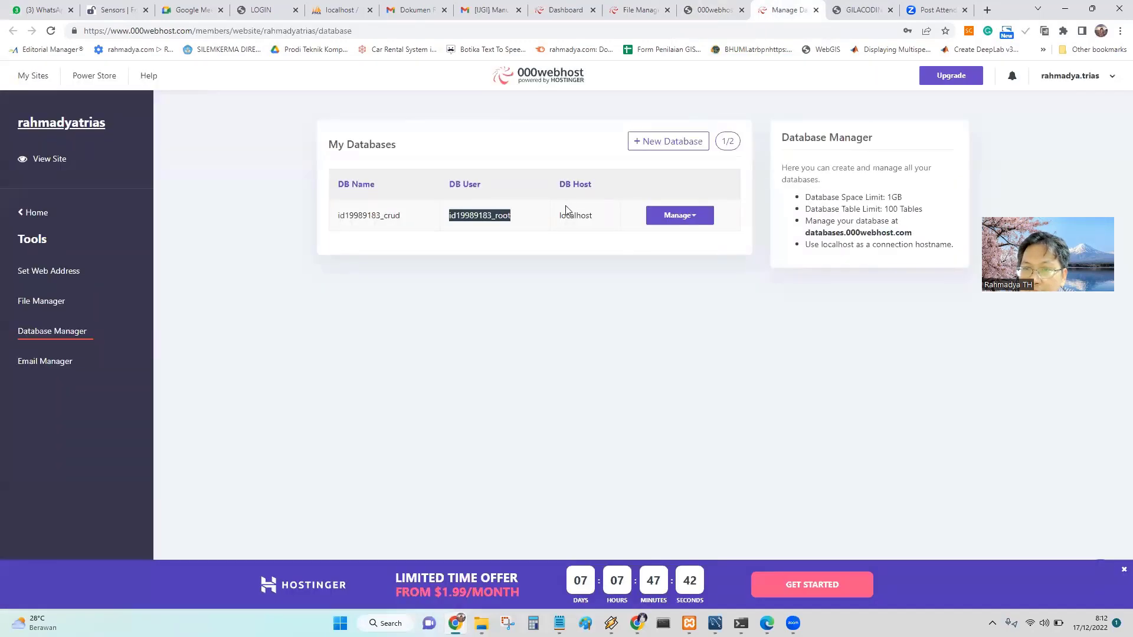
{"action": "double_click", "coordinate": [337, 217]}
{"action": "right_click", "coordinate": [369, 220]}
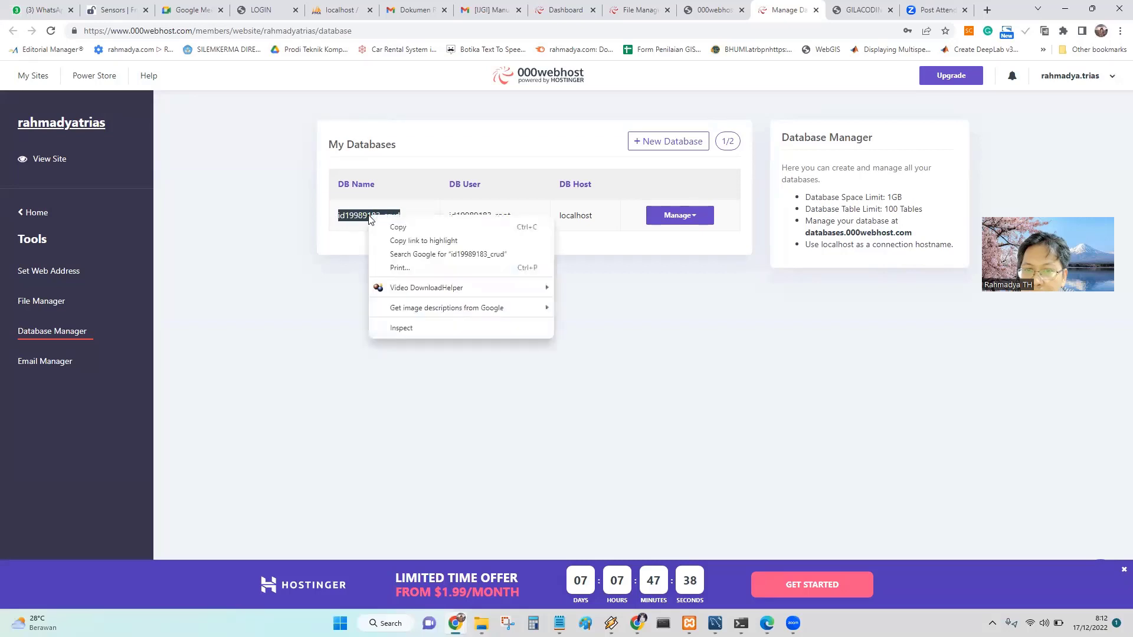
{"action": "left_click", "coordinate": [399, 230]}
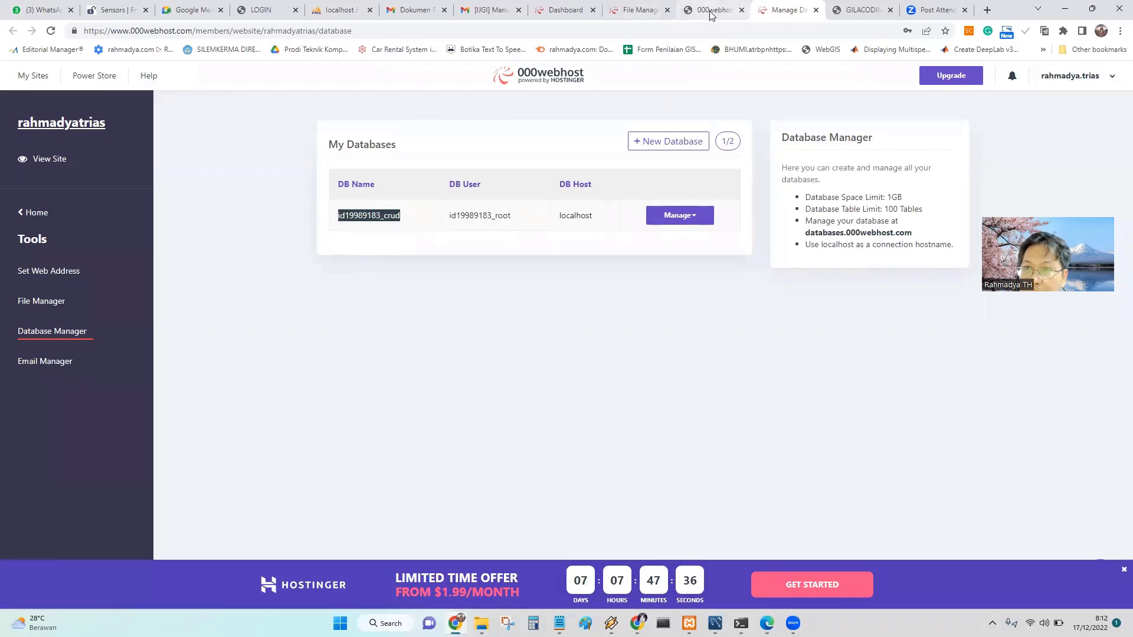
{"action": "left_click", "coordinate": [712, 15]}
{"action": "double_click", "coordinate": [401, 190]}
{"action": "right_click", "coordinate": [401, 192]}
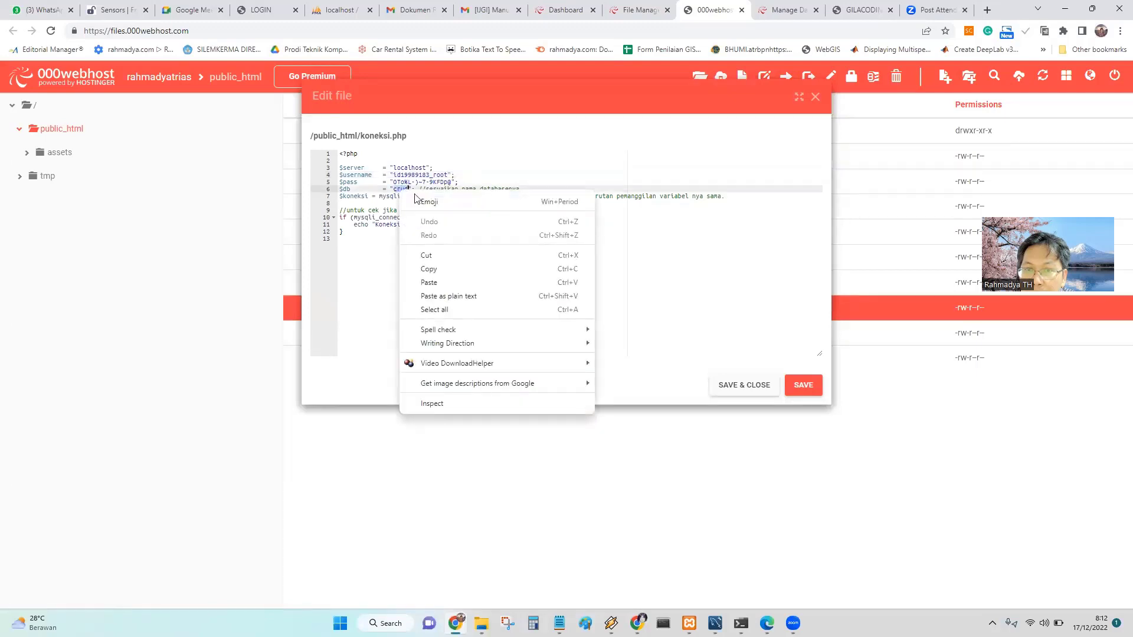
{"action": "left_click", "coordinate": [444, 282]}
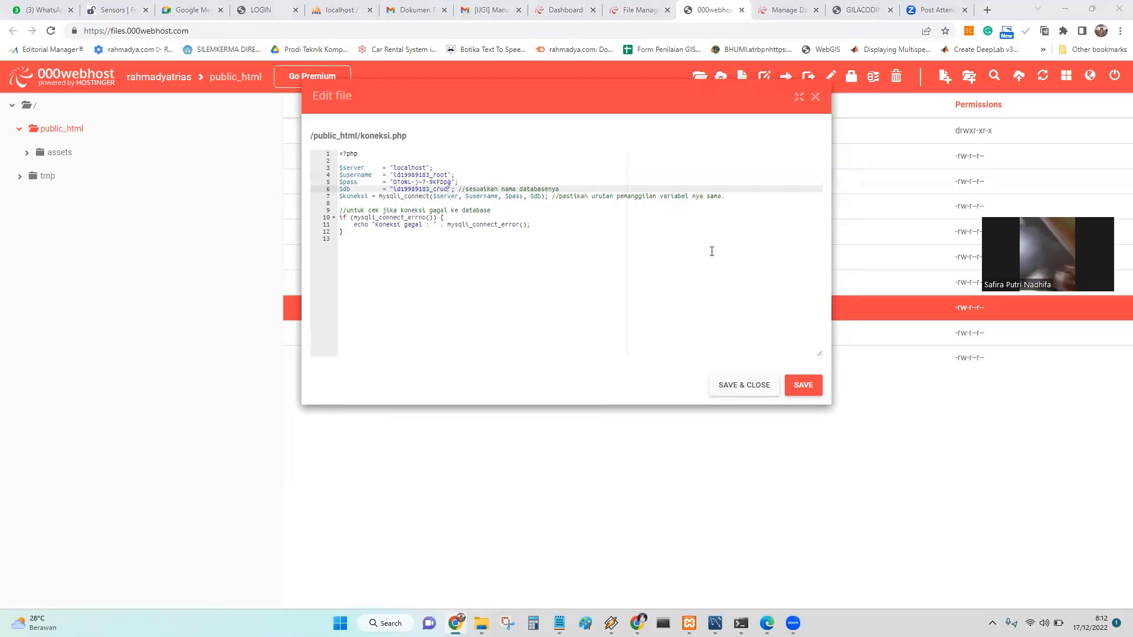
Check the pasted password, then save and close koneksi.php.
{"action": "left_click", "coordinate": [737, 254]}
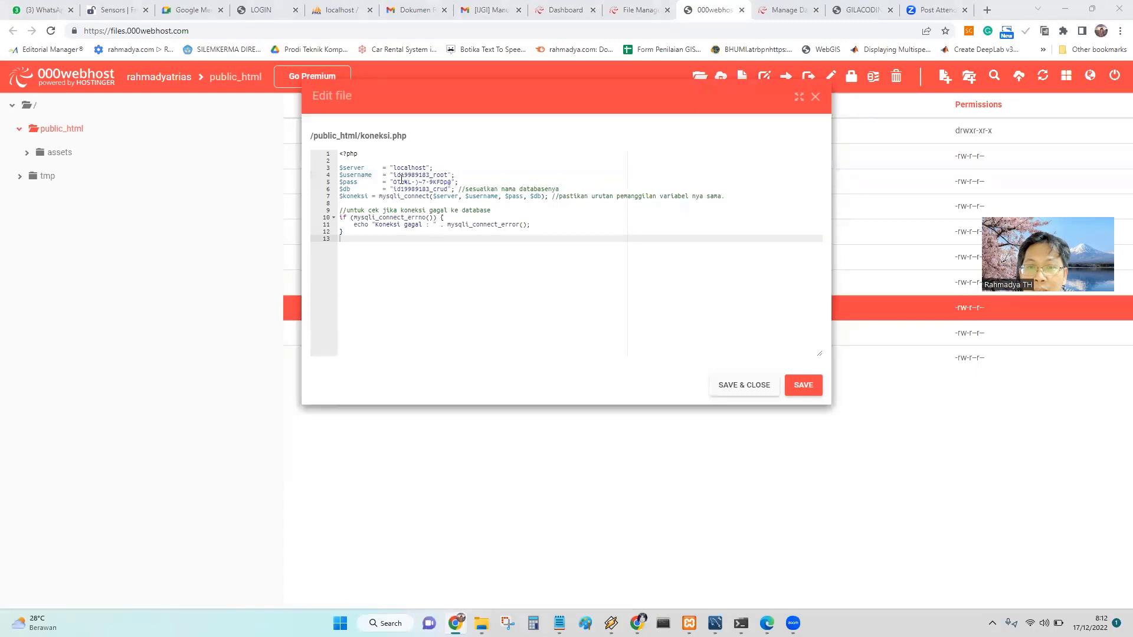
{"action": "left_click", "coordinate": [352, 182]}
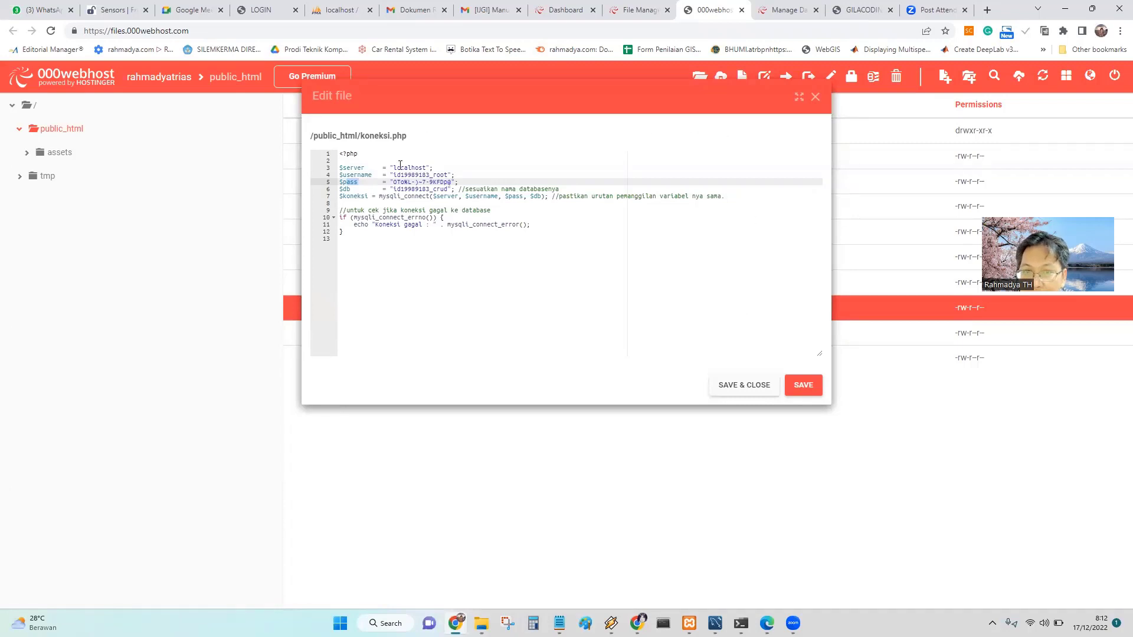
{"action": "left_click", "coordinate": [744, 385]}
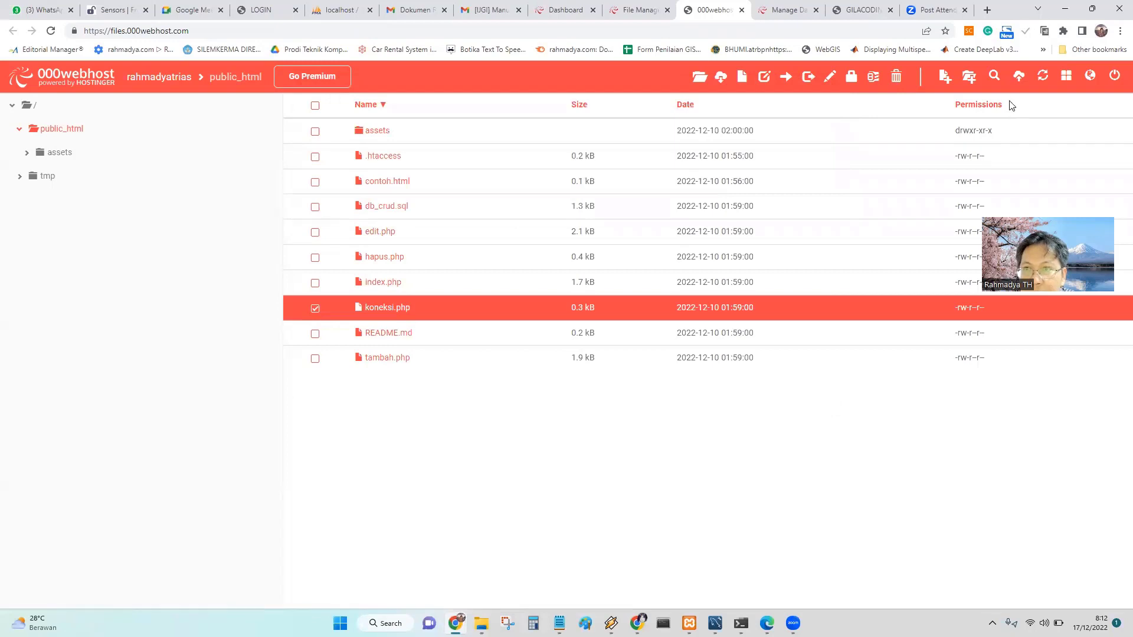
Reload the live site and note the missing barang table error.
{"action": "left_click", "coordinate": [861, 10]}
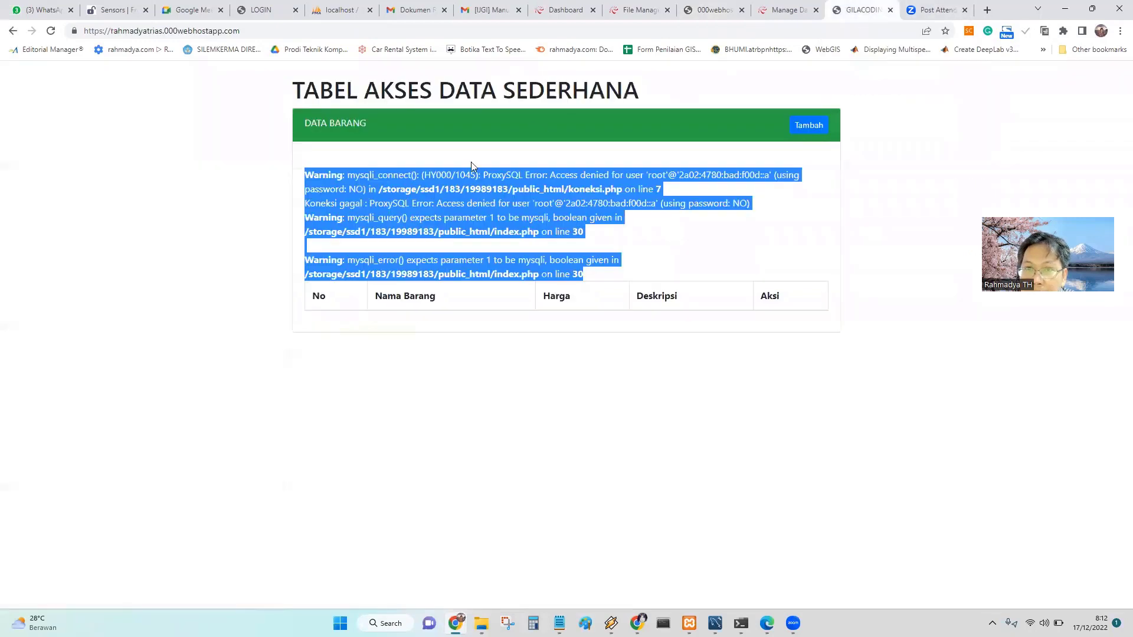
{"action": "left_click", "coordinate": [51, 33]}
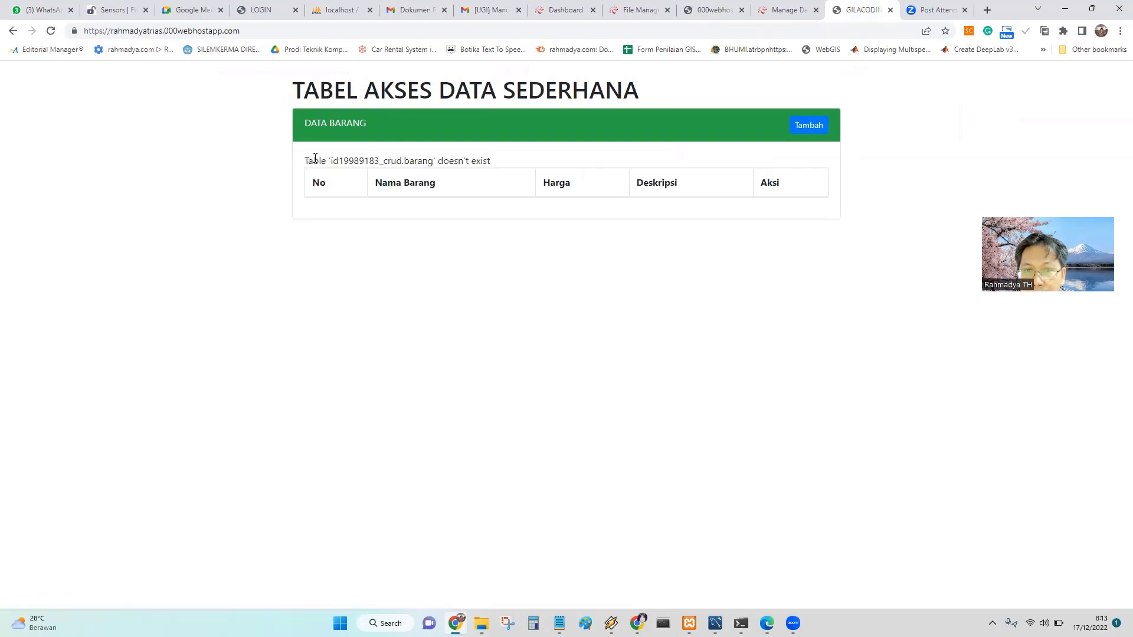
{"action": "left_click_drag", "start_coordinate": [306, 160], "coordinate": [495, 164]}
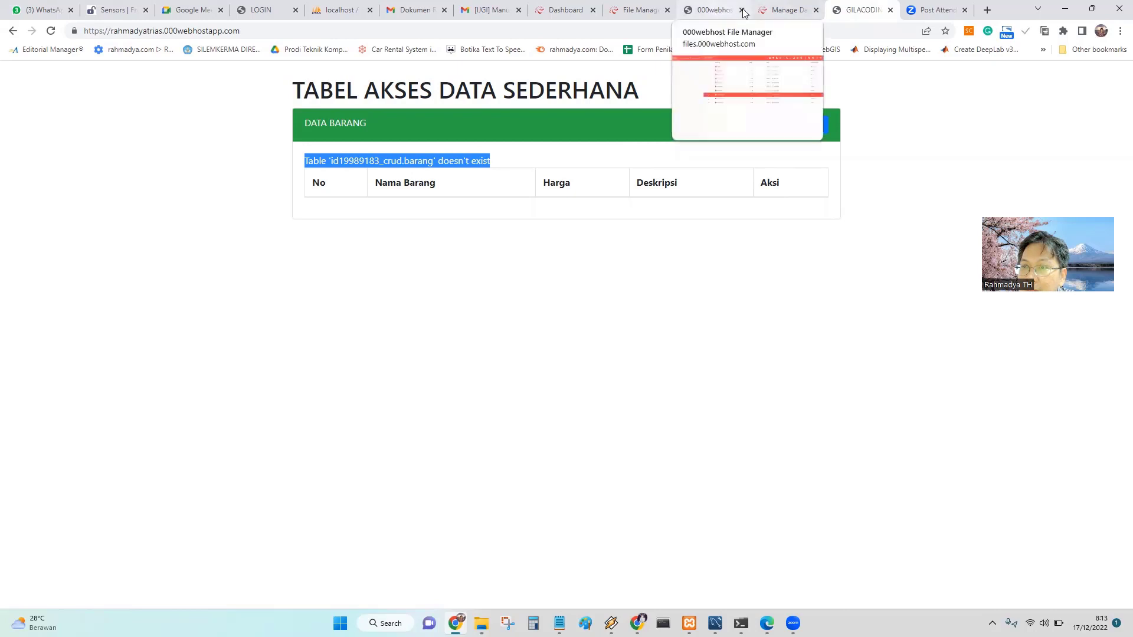
Open the database in phpMyAdmin, then bring up File Explorer.
{"action": "left_click", "coordinate": [785, 10]}
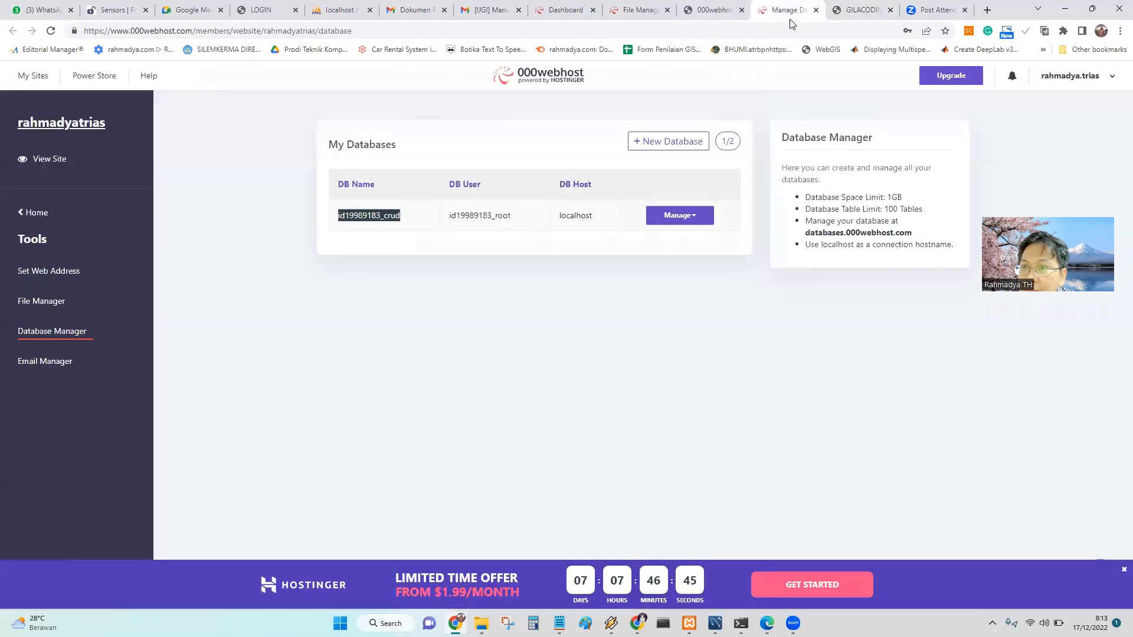
{"action": "left_click", "coordinate": [697, 219]}
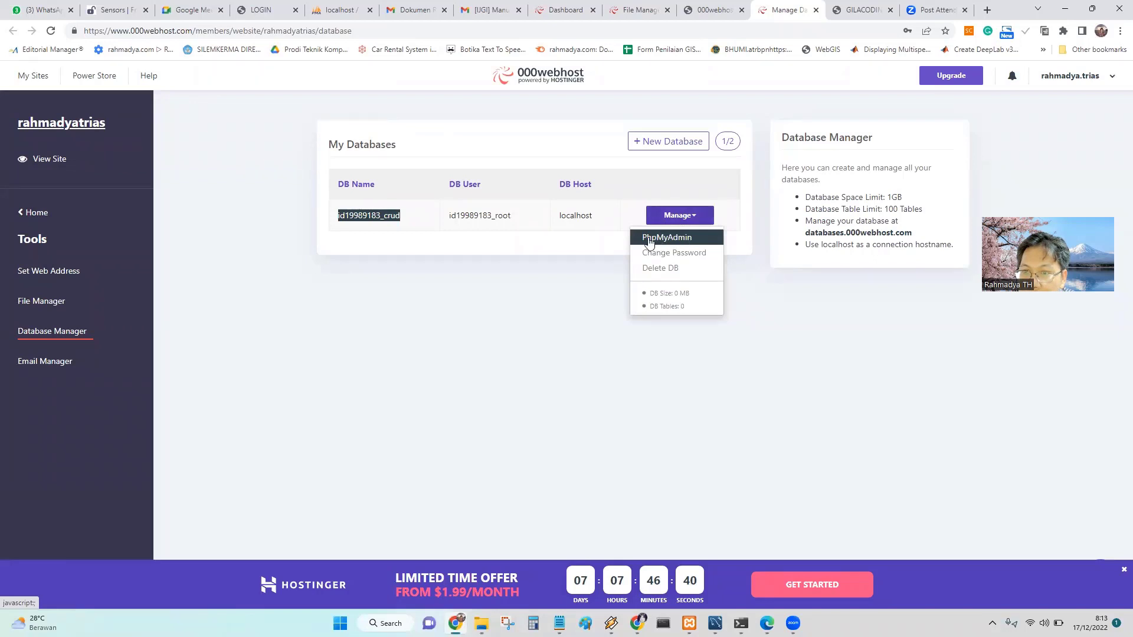
{"action": "left_click", "coordinate": [666, 239]}
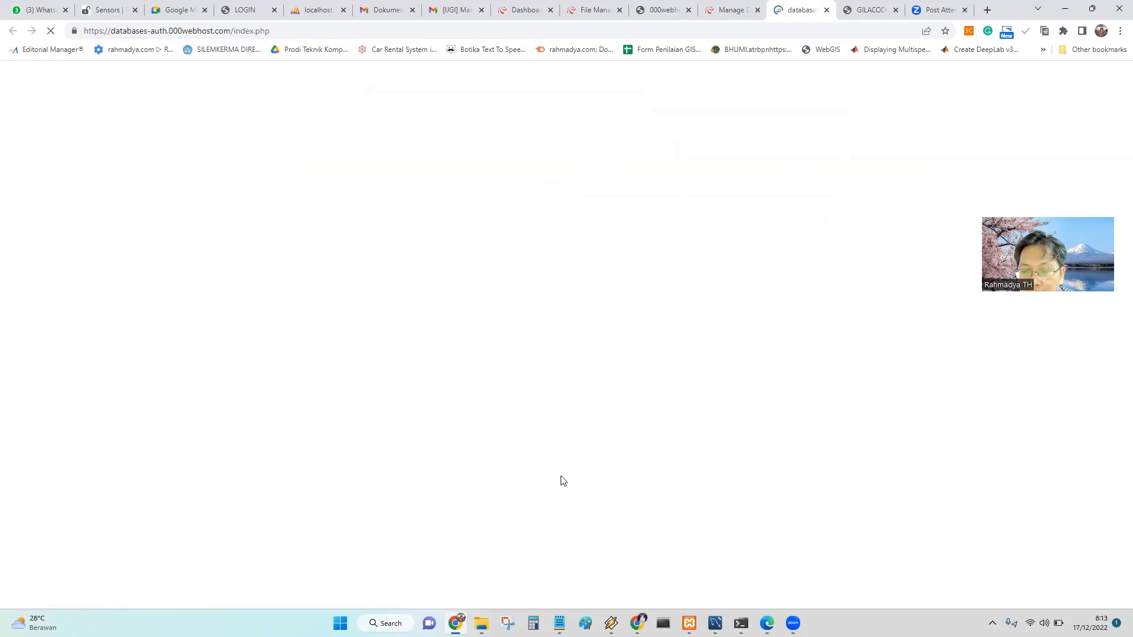
{"action": "left_click", "coordinate": [482, 623]}
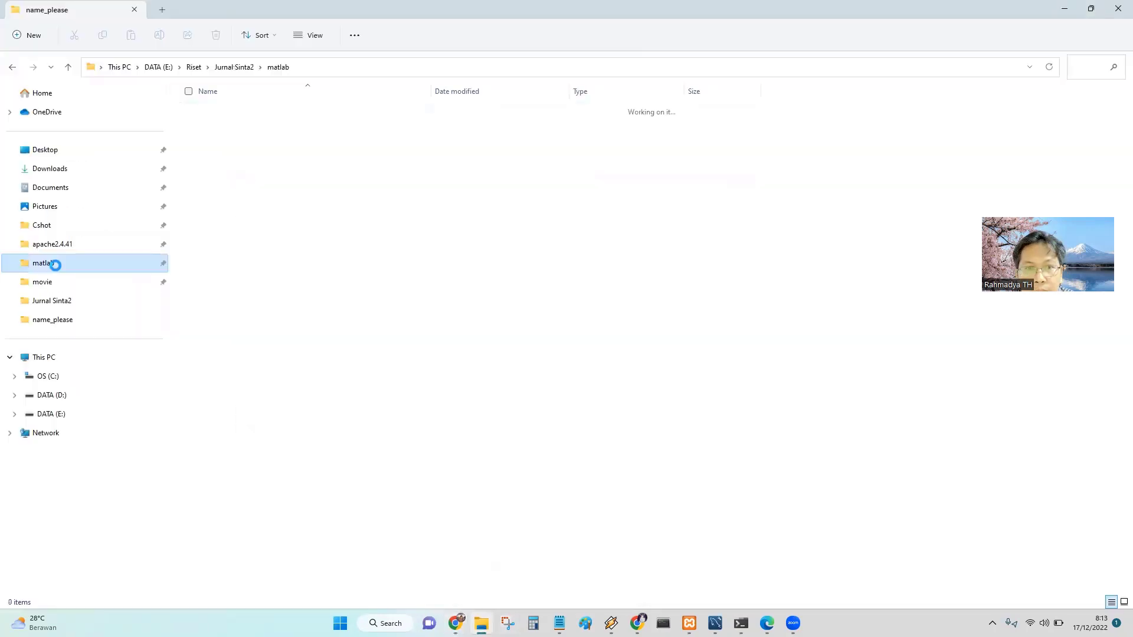
Extract db_crud.zip straight into add_login, dropping the db_crud subfolder from the destination.
{"action": "left_click", "coordinate": [14, 414]}
{"action": "scroll", "coordinate": [56, 222], "scroll_direction": "down", "scroll_amount": 10}
{"action": "left_click", "coordinate": [71, 245]}
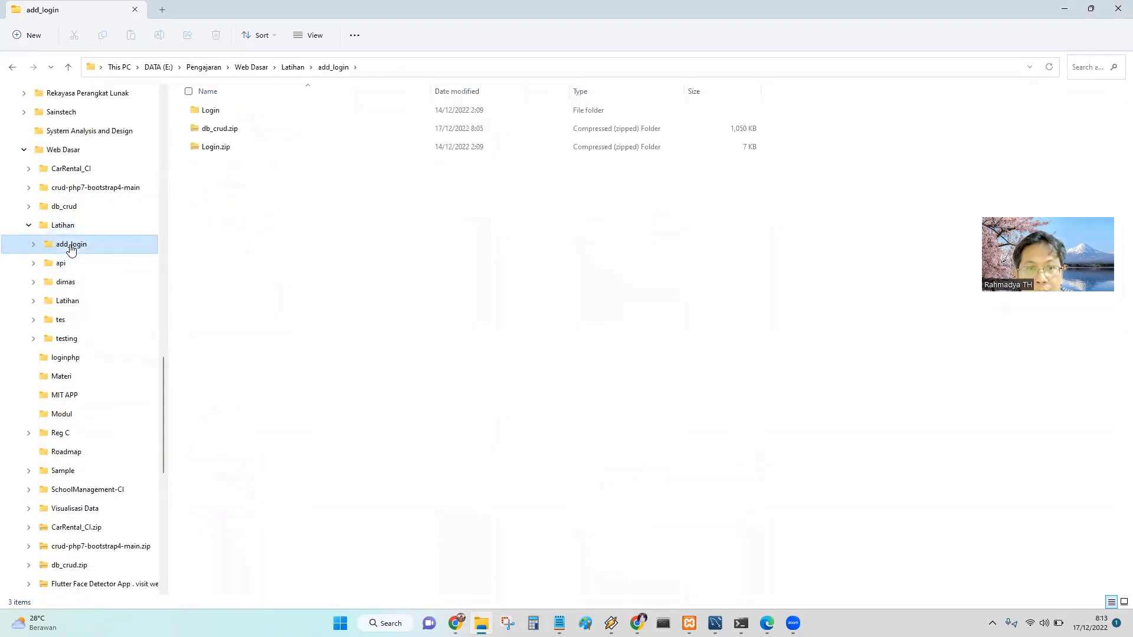
{"action": "left_click", "coordinate": [219, 133]}
{"action": "right_click", "coordinate": [219, 135]}
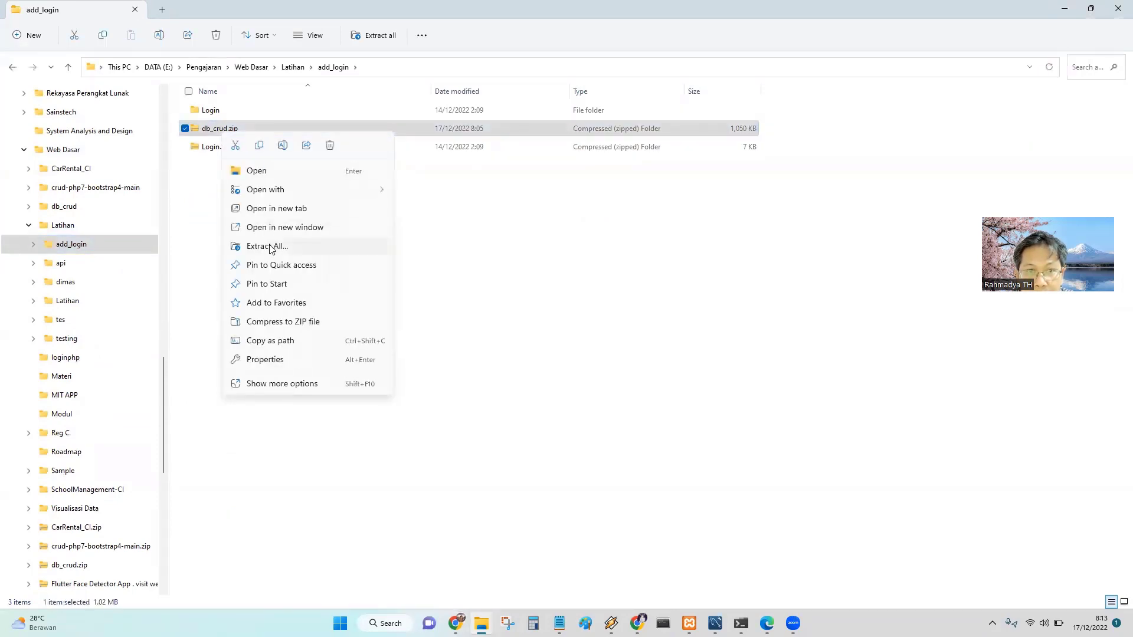
{"action": "left_click", "coordinate": [271, 248]}
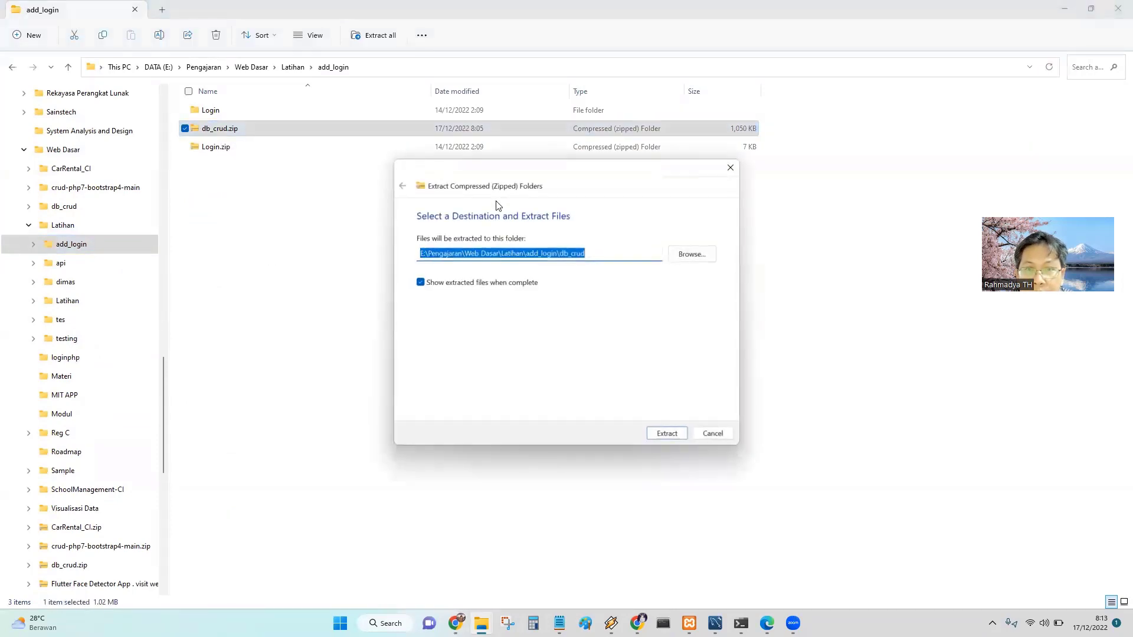
{"action": "left_click", "coordinate": [593, 253]}
{"action": "left_click_drag", "start_coordinate": [597, 252], "coordinate": [565, 252]}
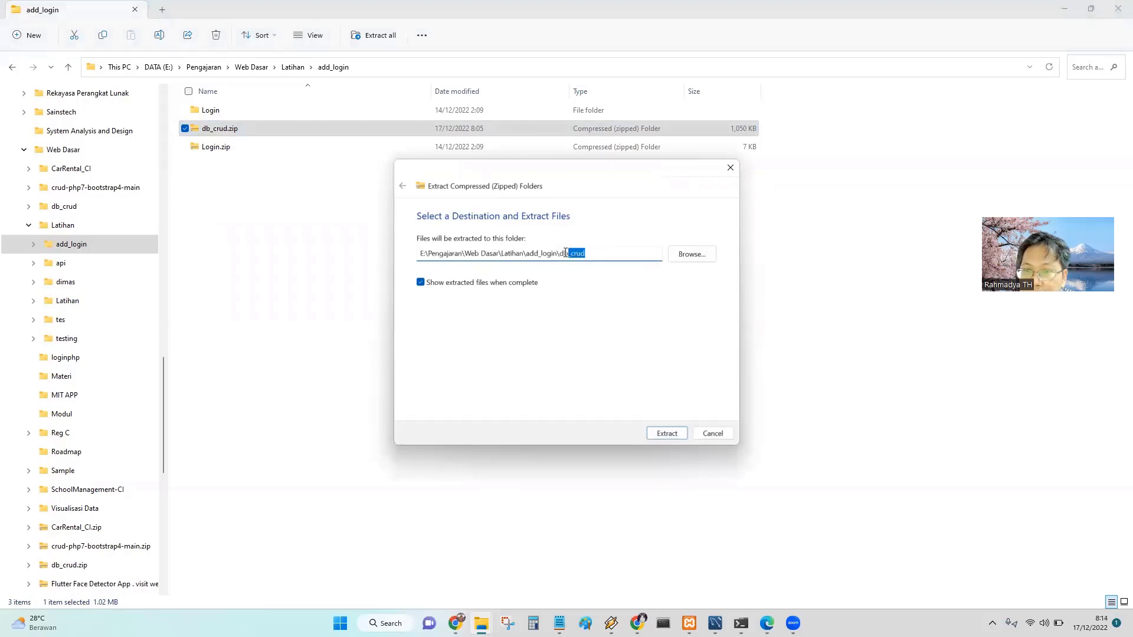
{"action": "key", "text": "BackSpace"}
{"action": "key", "text": "Return"}
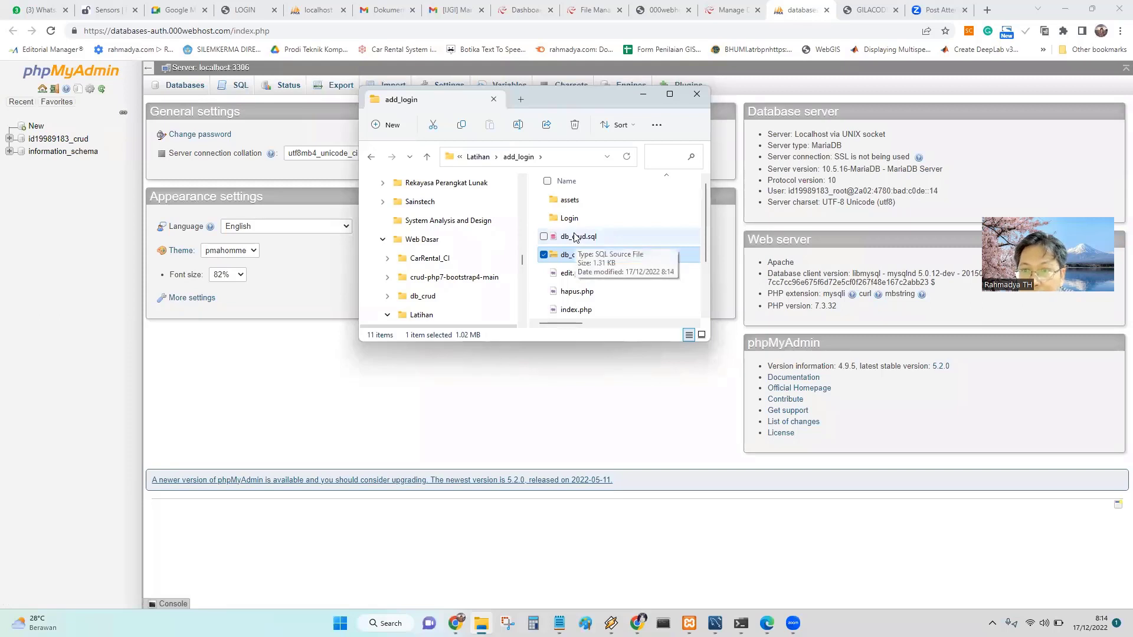
{"action": "left_click", "coordinate": [576, 237]}
{"action": "right_click", "coordinate": [576, 236]}
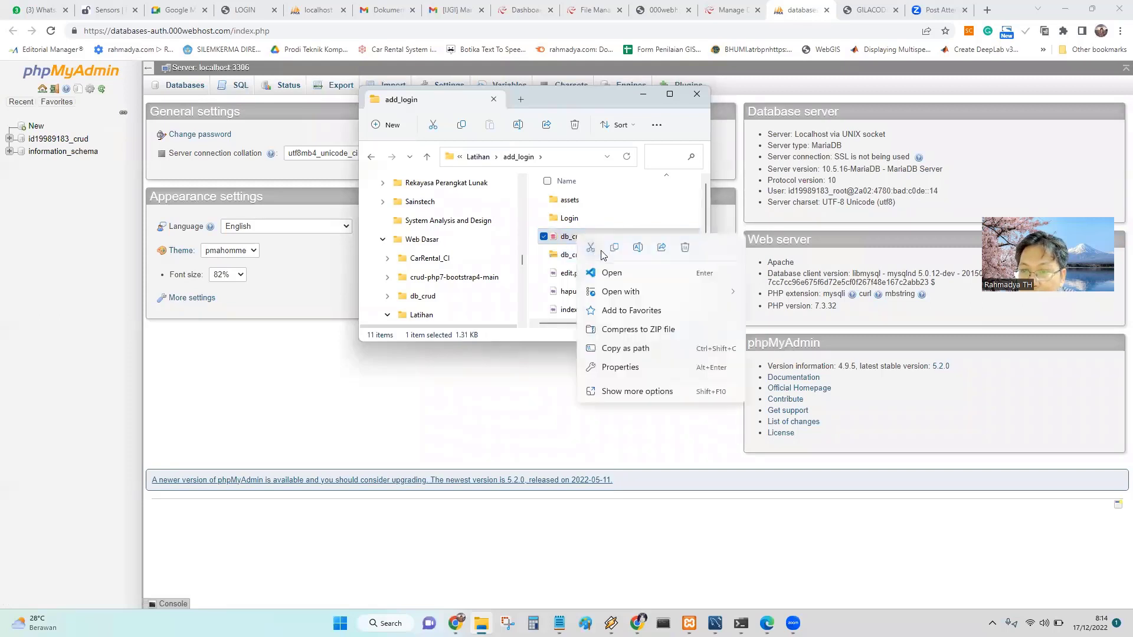
{"action": "mouse_move", "coordinate": [625, 292]}
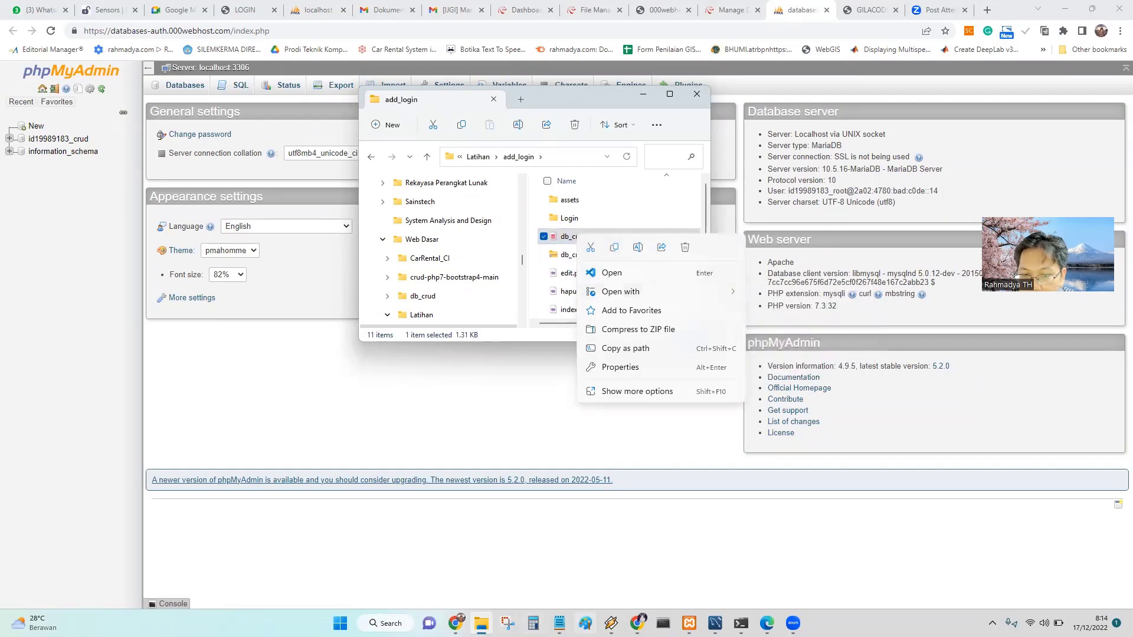
{"action": "mouse_move", "coordinate": [558, 623]}
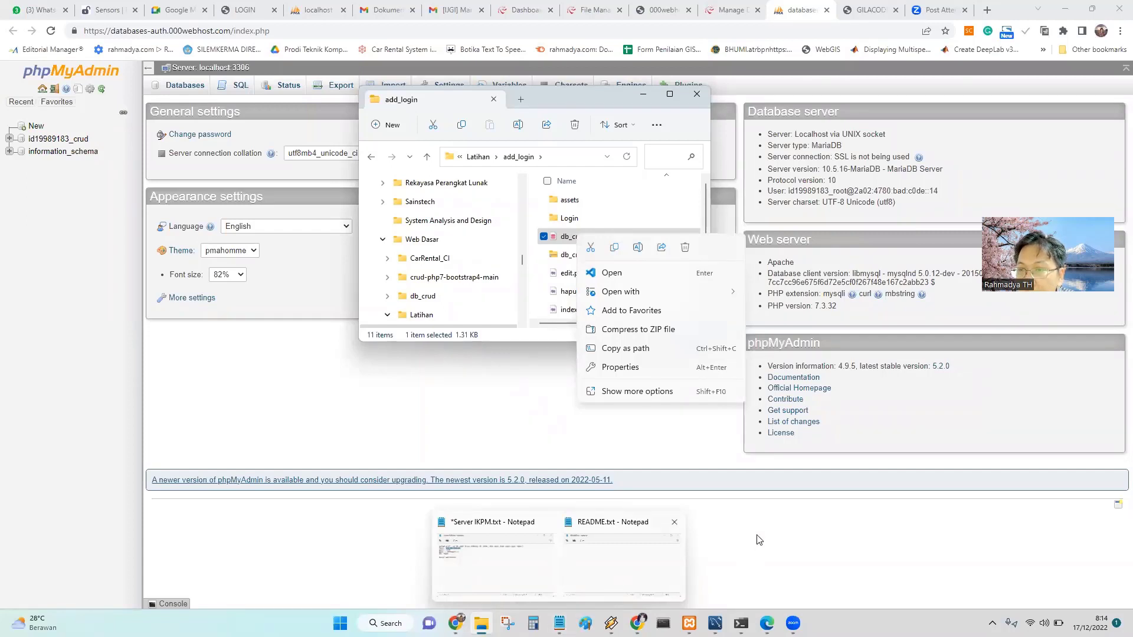
{"action": "mouse_move", "coordinate": [620, 291]}
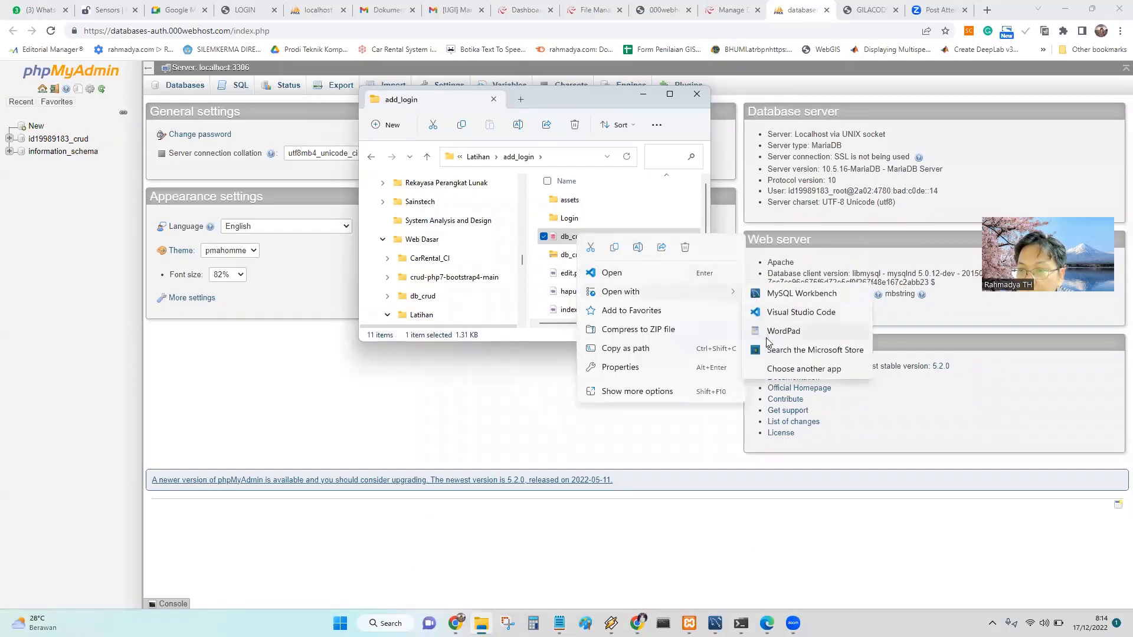
{"action": "left_click", "coordinate": [767, 329]}
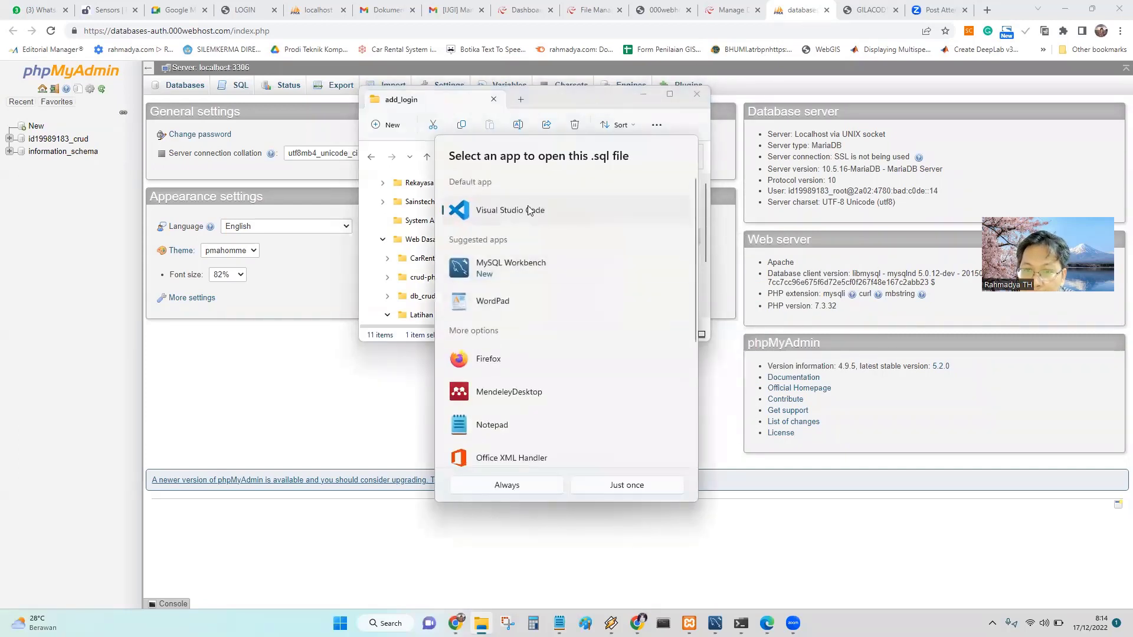
{"action": "double_click", "coordinate": [488, 426]}
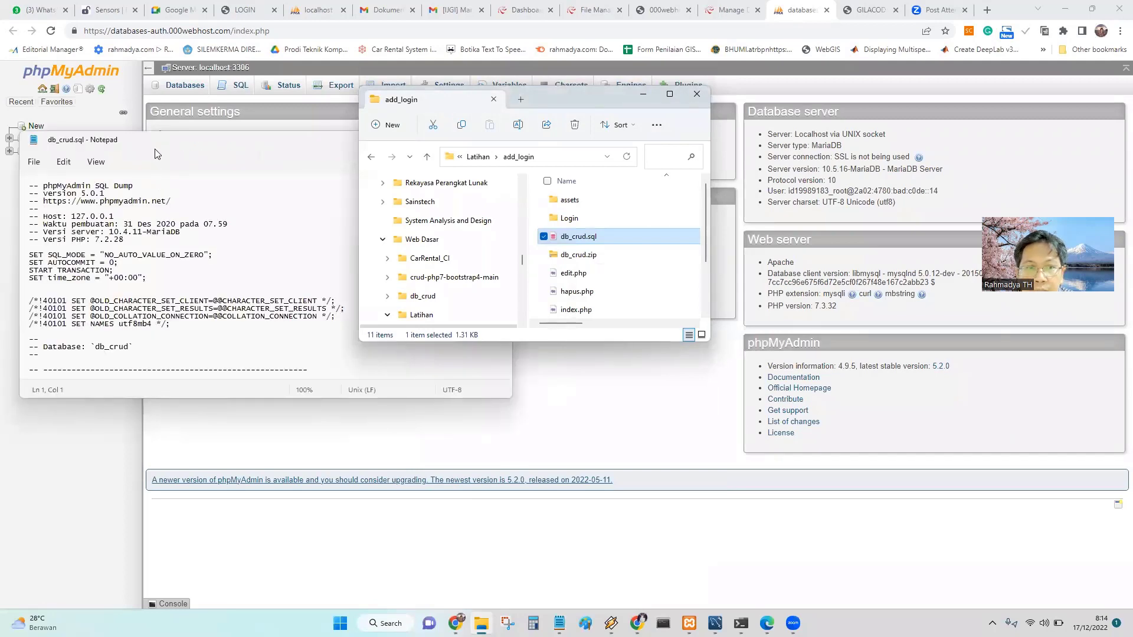
{"action": "scroll", "coordinate": [254, 336], "scroll_direction": "down", "scroll_amount": 4}
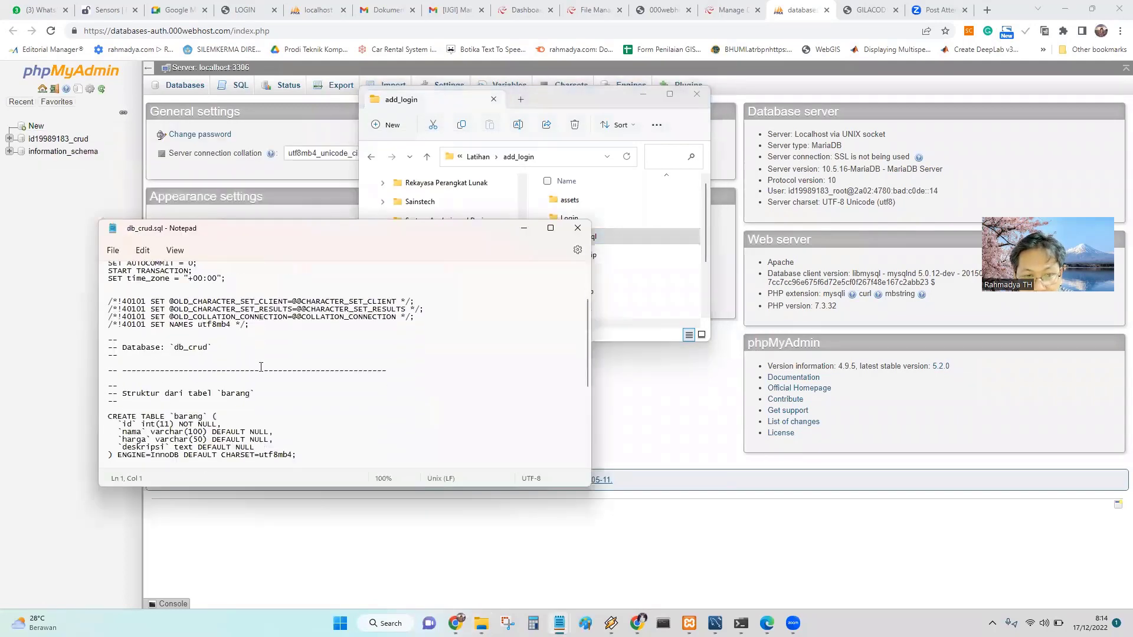
{"action": "scroll", "coordinate": [271, 338], "scroll_direction": "down", "scroll_amount": 5}
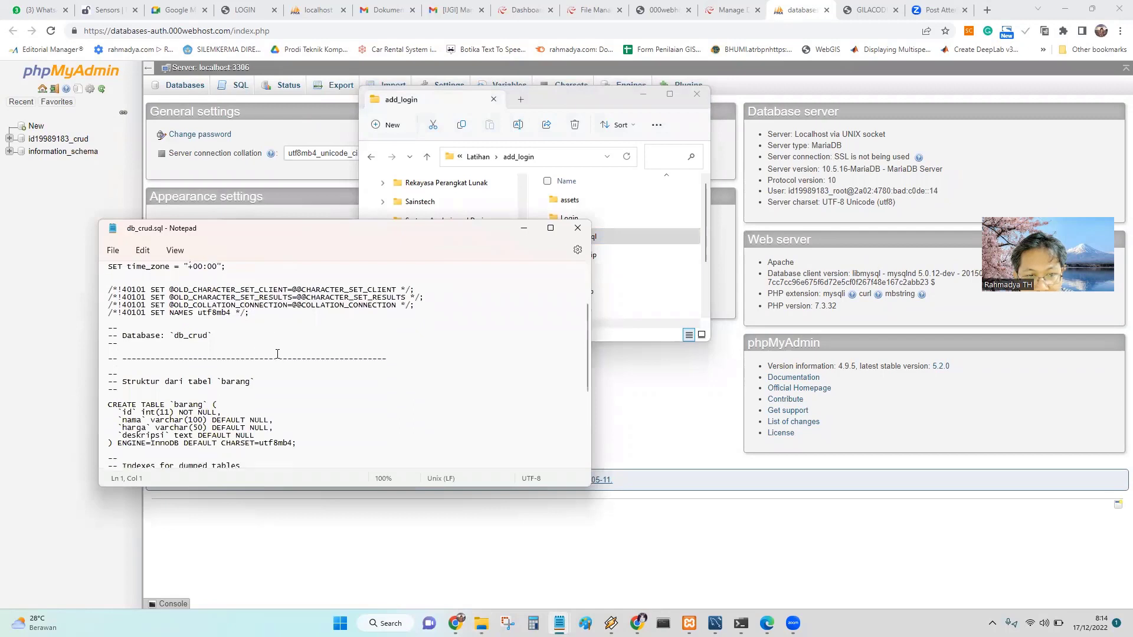
{"action": "double_click", "coordinate": [233, 281]}
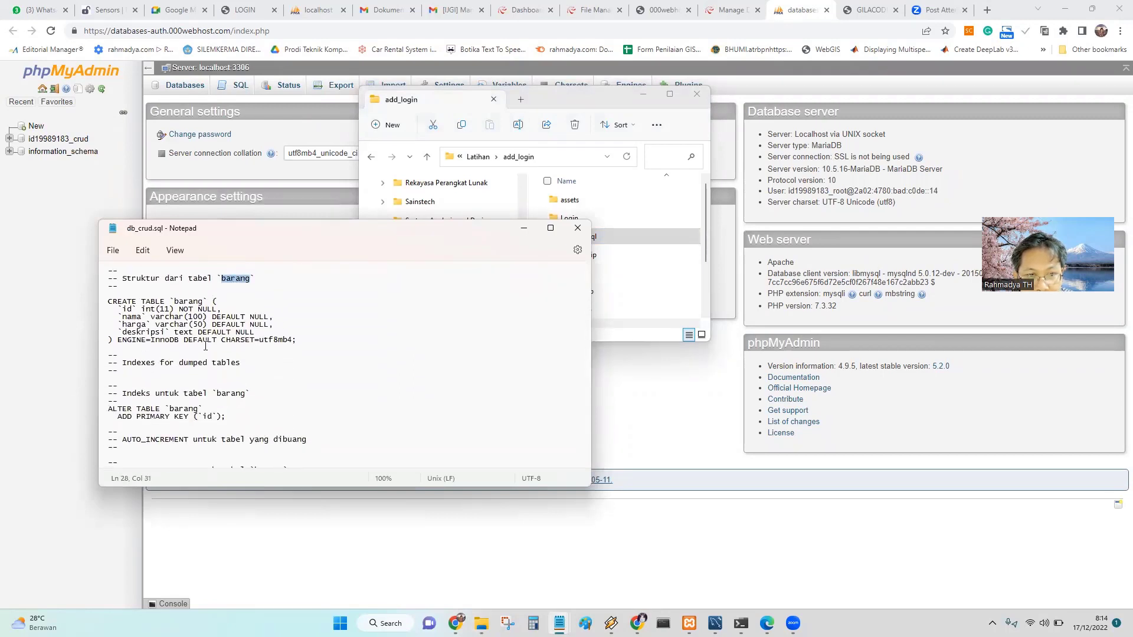
{"action": "scroll", "coordinate": [228, 368], "scroll_direction": "down", "scroll_amount": 3}
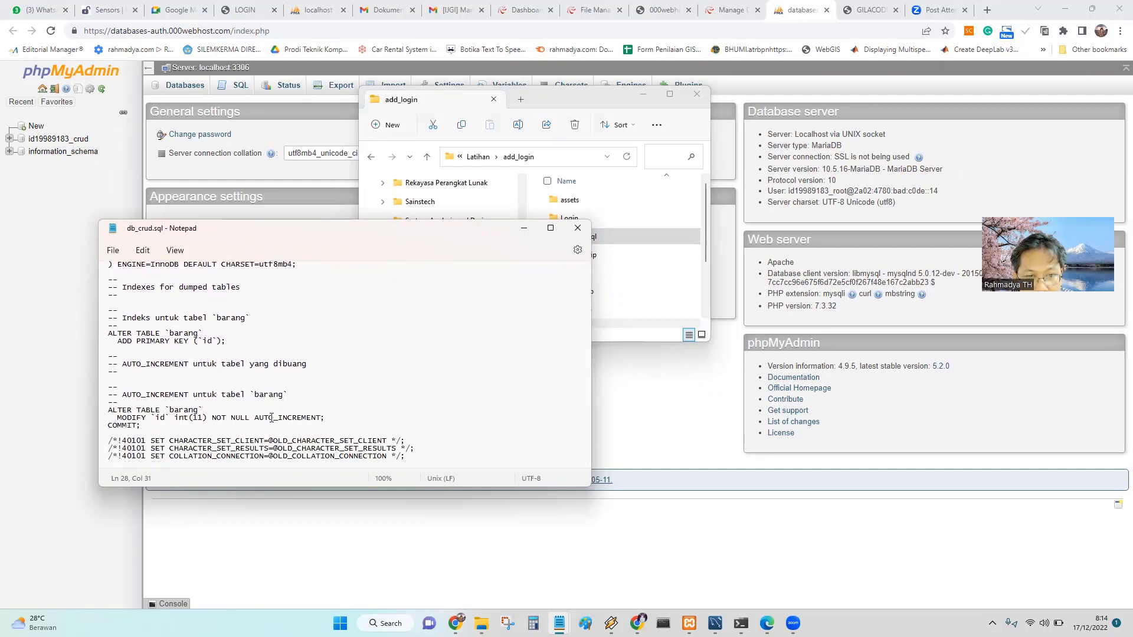
{"action": "left_click_drag", "start_coordinate": [156, 421], "coordinate": [199, 420]}
{"action": "scroll", "coordinate": [166, 424], "scroll_direction": "up", "scroll_amount": 4}
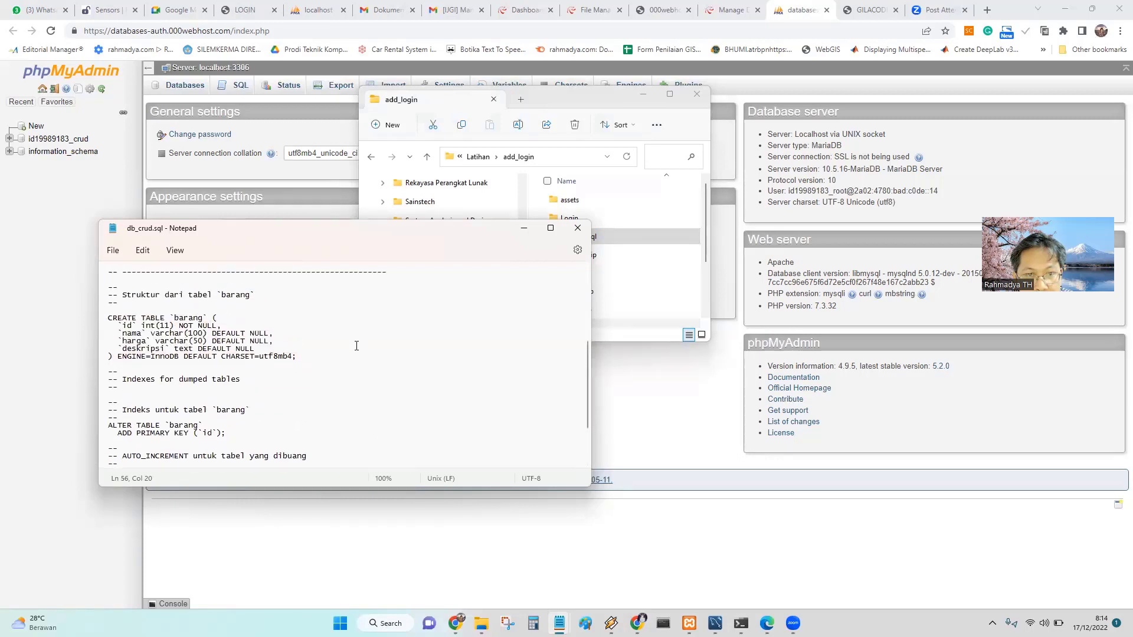
{"action": "mouse_move", "coordinate": [199, 325]}
{"action": "left_mouse_down"}
{"action": "mouse_move", "coordinate": [211, 325]}
{"action": "mouse_move", "coordinate": [148, 333]}
{"action": "mouse_move", "coordinate": [198, 334]}
{"action": "left_mouse_up"}
{"action": "double_click", "coordinate": [166, 342]}
{"action": "double_click", "coordinate": [133, 341]}
{"action": "double_click", "coordinate": [167, 341]}
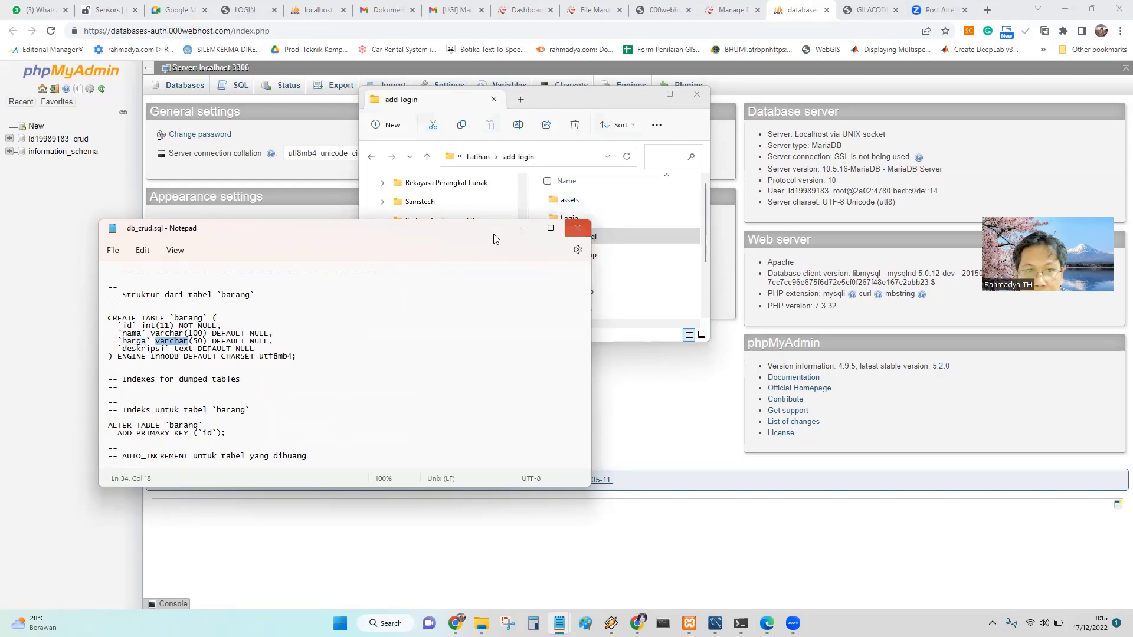
{"action": "left_click_drag", "start_coordinate": [462, 249], "coordinate": [439, 345]}
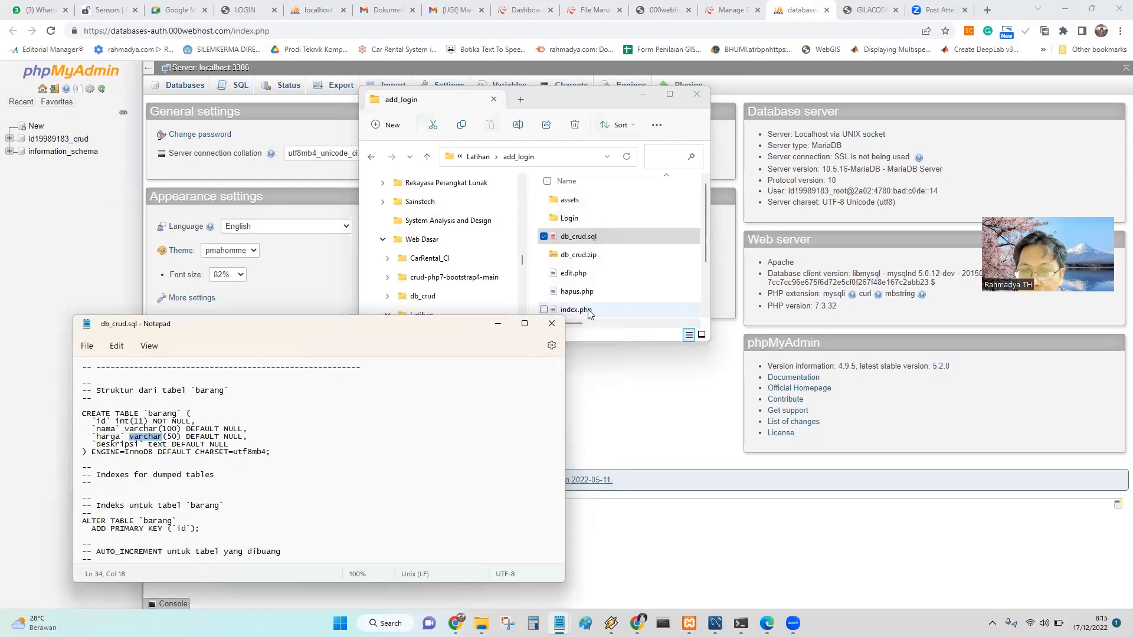
{"action": "left_click", "coordinate": [555, 324]}
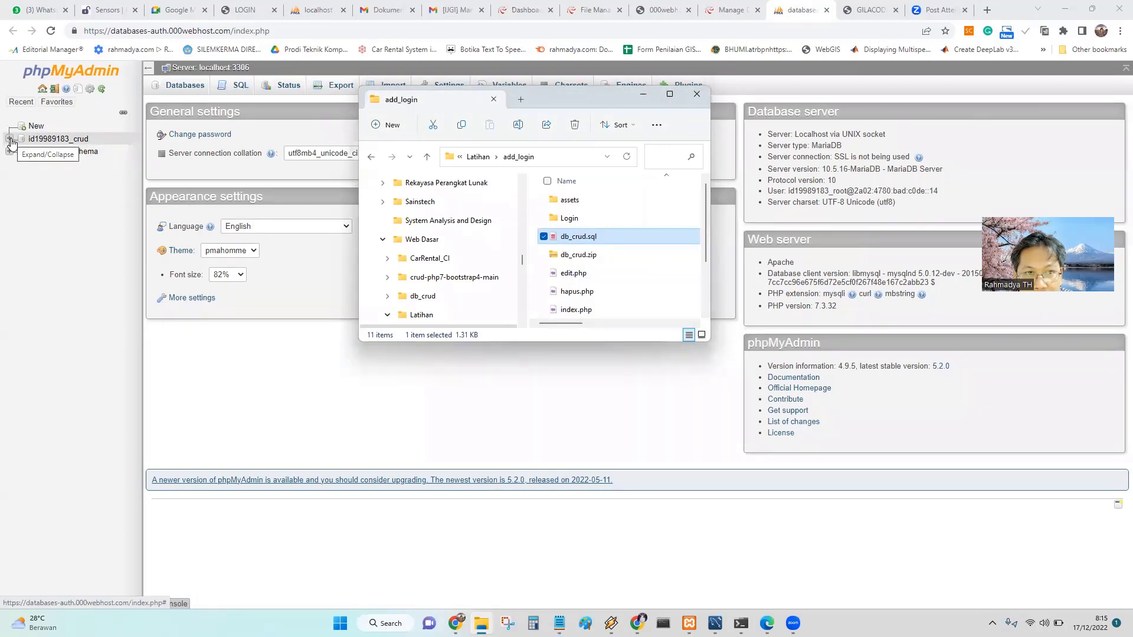
Copy the add_login folder path from Explorer, then open the crud database in phpMyAdmin.
{"action": "left_click", "coordinate": [268, 219]}
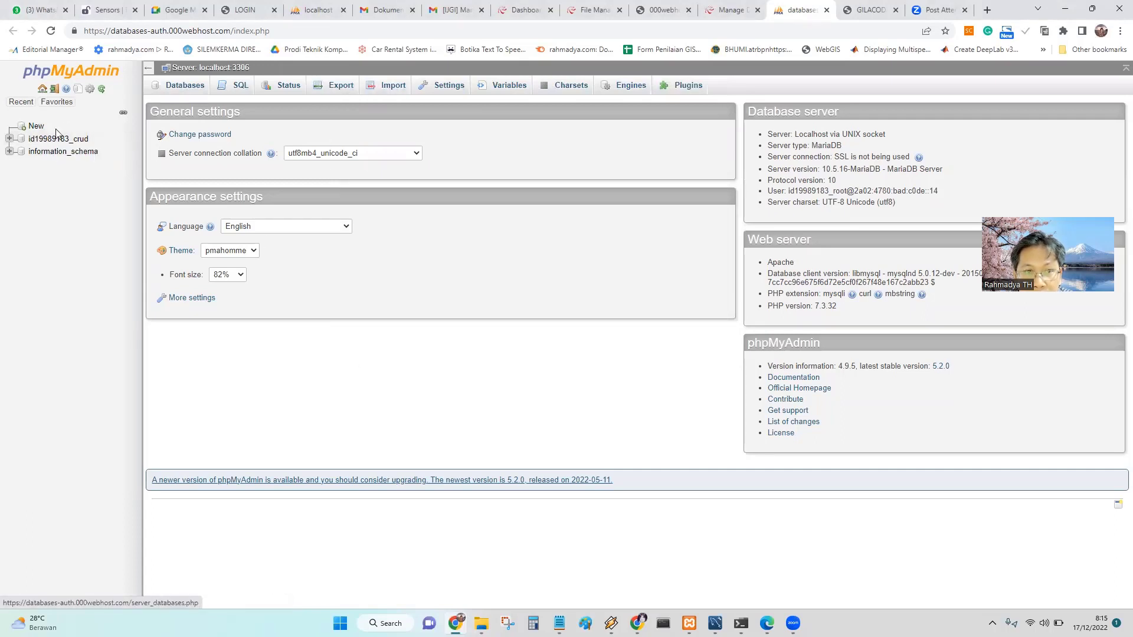
{"action": "mouse_move", "coordinate": [485, 622]}
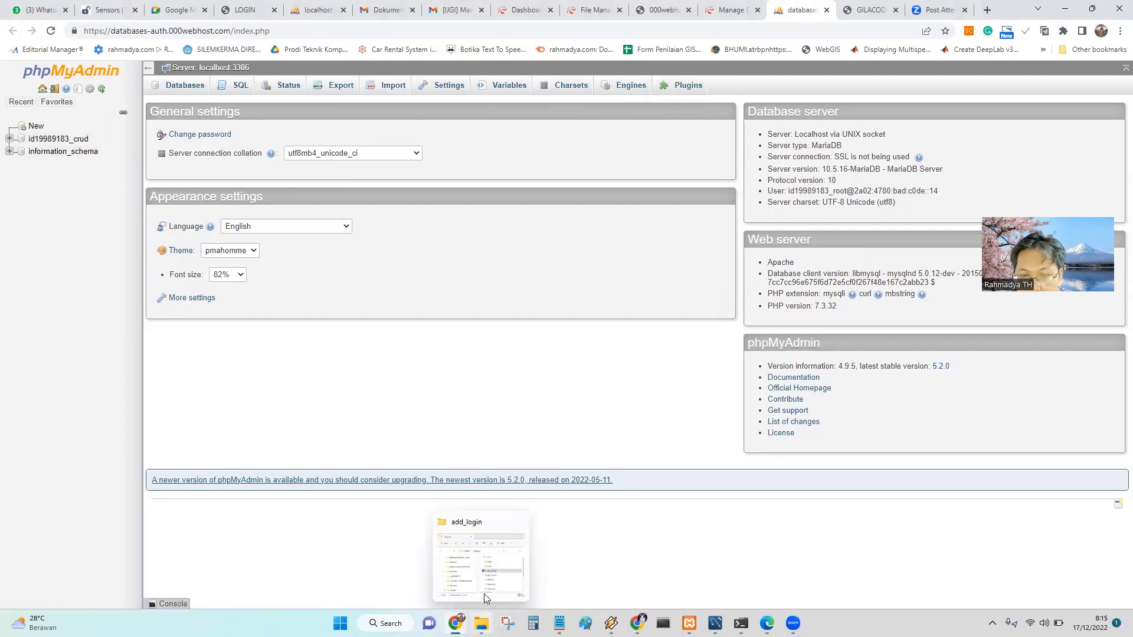
{"action": "left_click", "coordinate": [515, 157]}
{"action": "right_click", "coordinate": [515, 156]}
{"action": "left_click", "coordinate": [543, 196]}
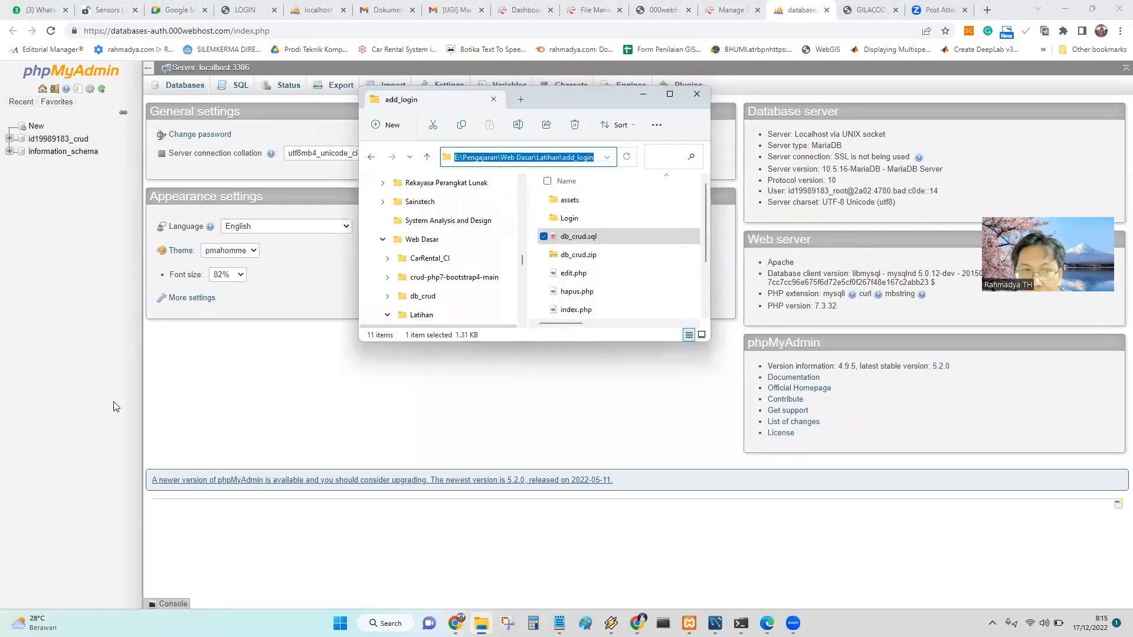
{"action": "left_click", "coordinate": [187, 380]}
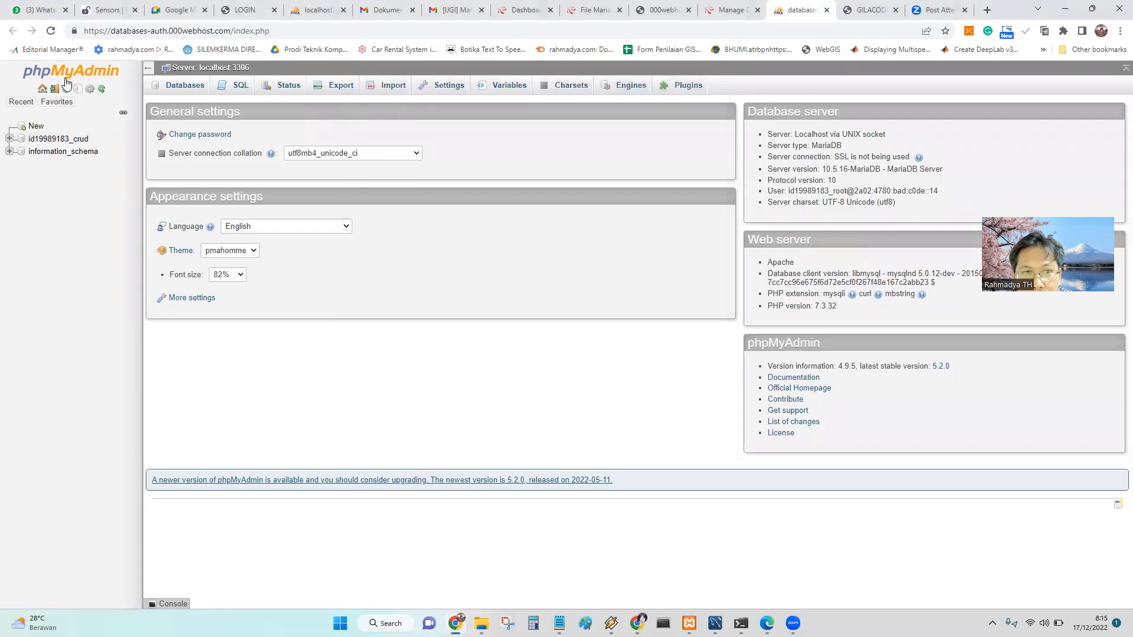
{"action": "left_click", "coordinate": [55, 140]}
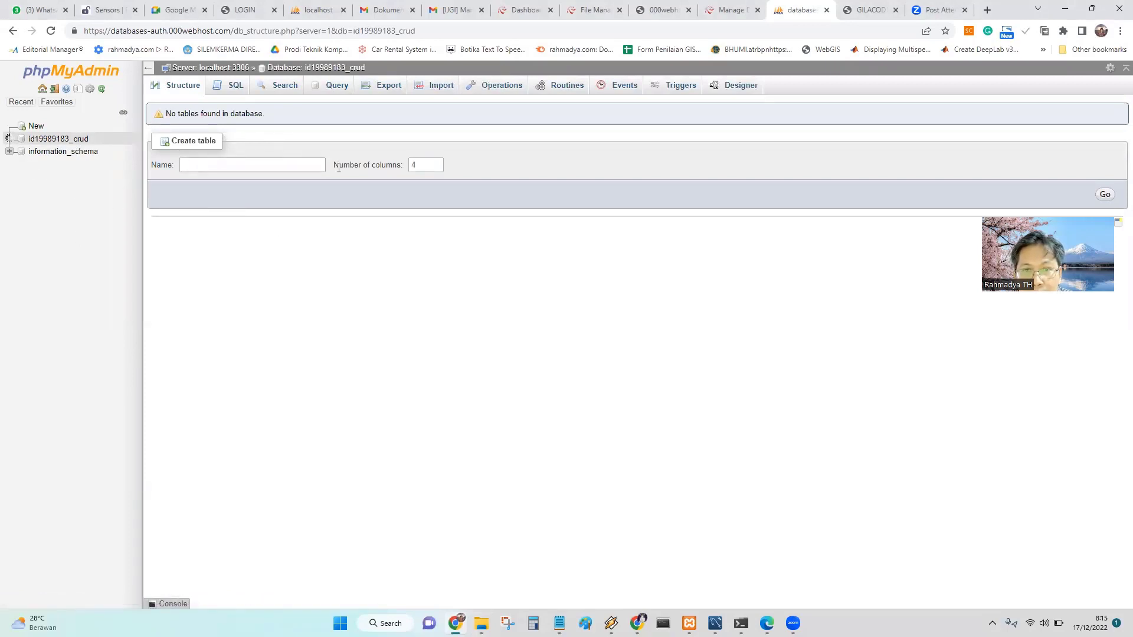
Import db_crud.sql from the pasted add_login path into the crud database.
{"action": "left_click", "coordinate": [446, 90]}
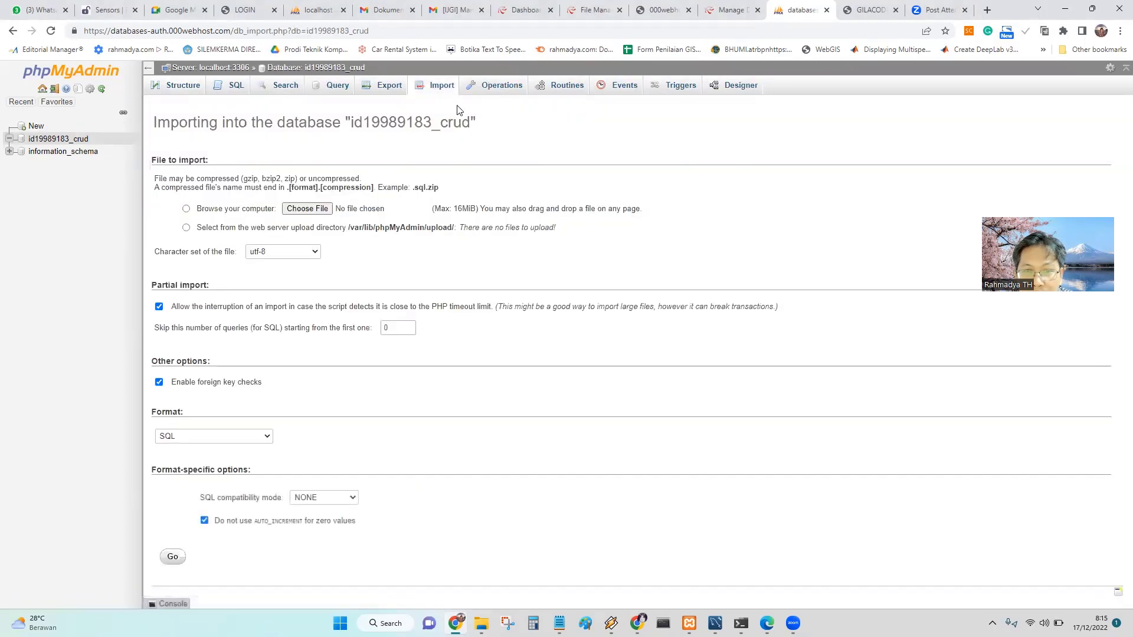
{"action": "left_click", "coordinate": [314, 209]}
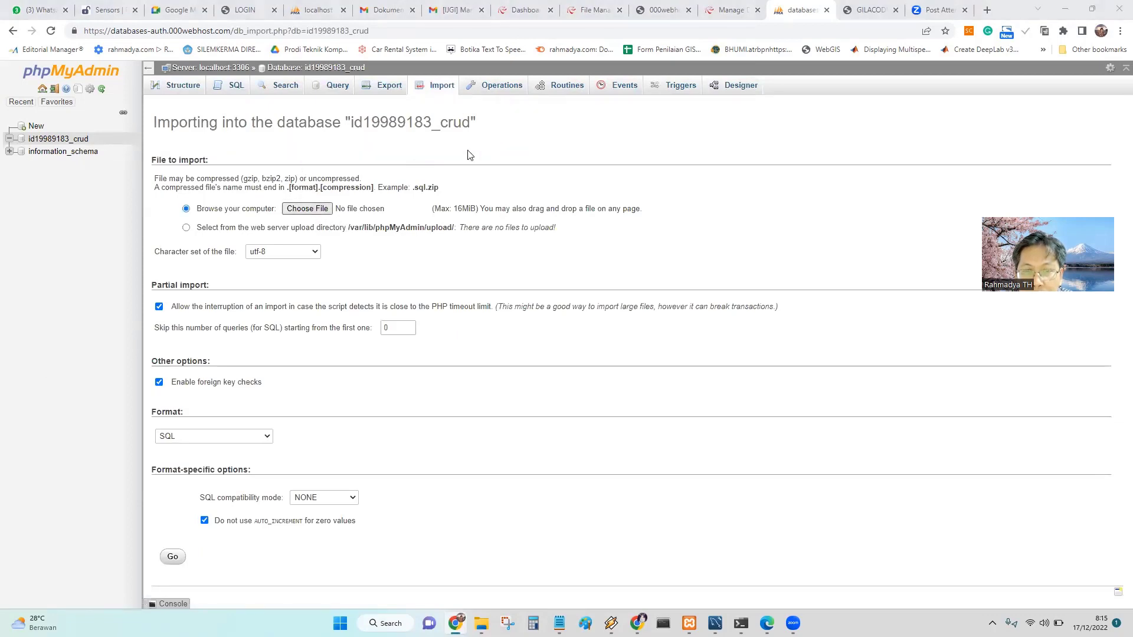
{"action": "left_click", "coordinate": [344, 122]}
{"action": "key", "text": "ctrl+v"}
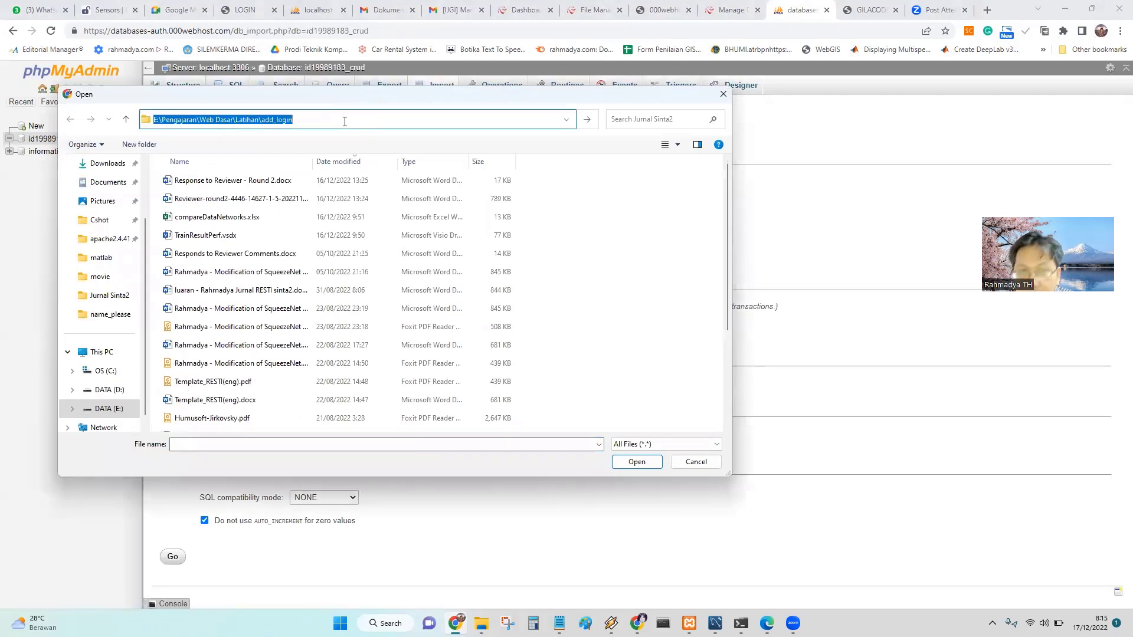
{"action": "key", "text": "Return"}
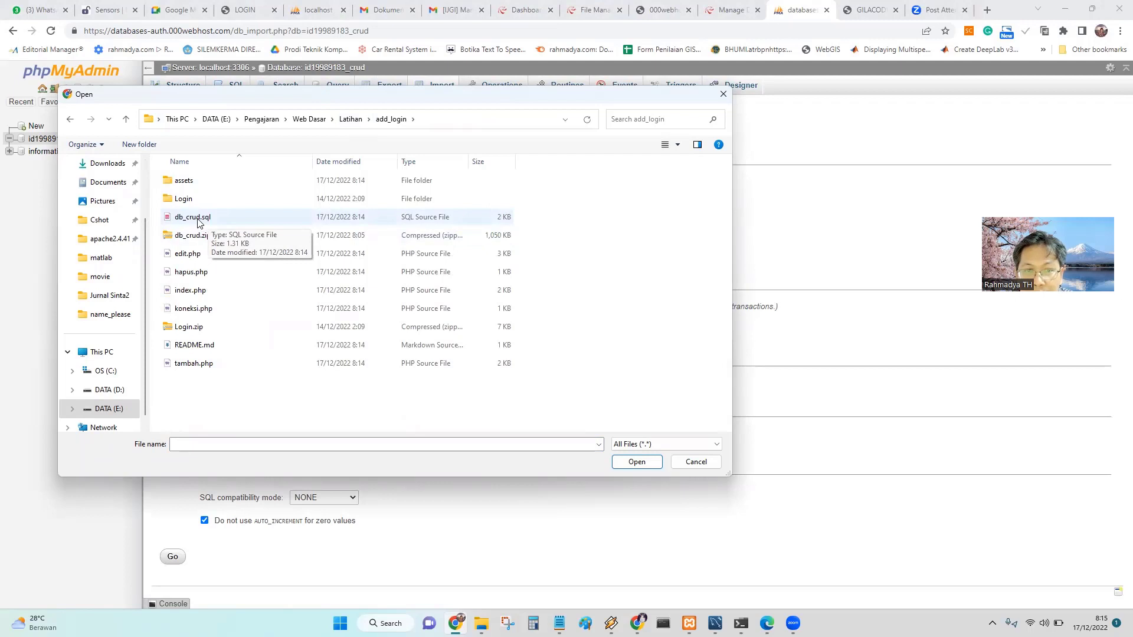
{"action": "double_click", "coordinate": [197, 219]}
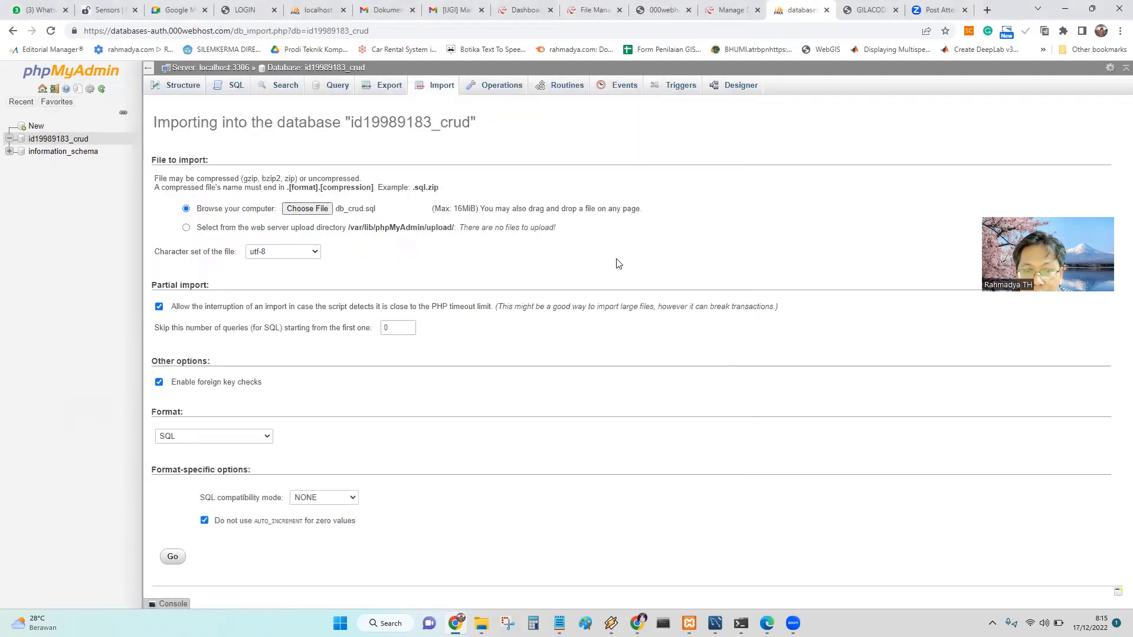
{"action": "left_click", "coordinate": [172, 557]}
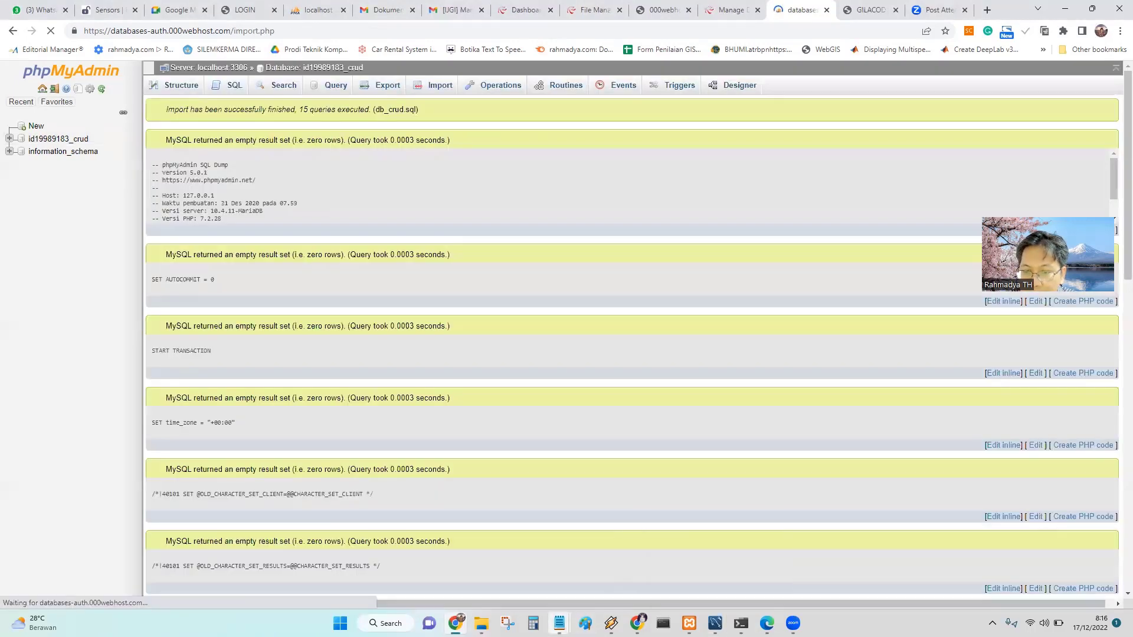
Check the import results, open the new barang table under the crud database, and return to the site.
{"action": "mouse_move", "coordinate": [559, 623]}
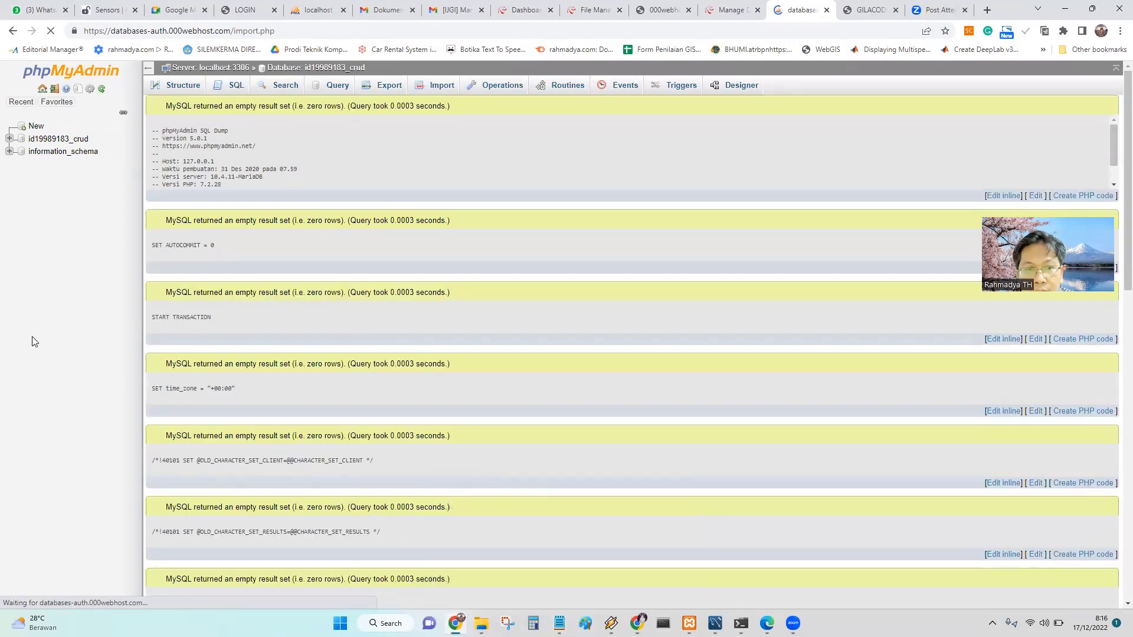
{"action": "scroll", "coordinate": [389, 452], "scroll_direction": "down", "scroll_amount": 20}
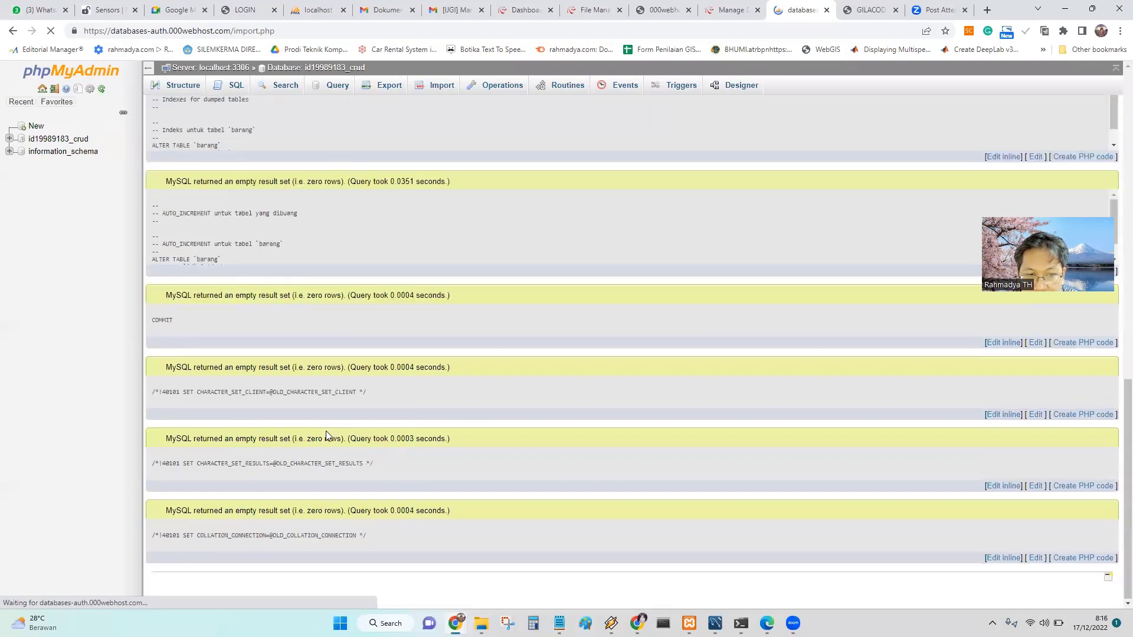
{"action": "scroll", "coordinate": [529, 459], "scroll_direction": "up", "scroll_amount": 20}
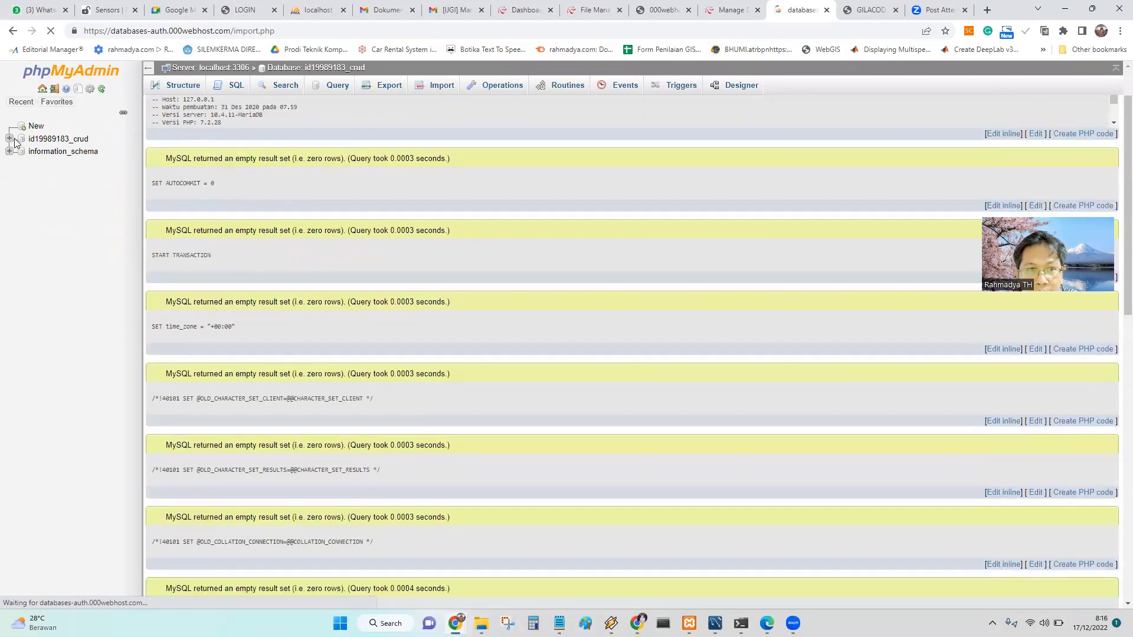
{"action": "left_click", "coordinate": [69, 144]}
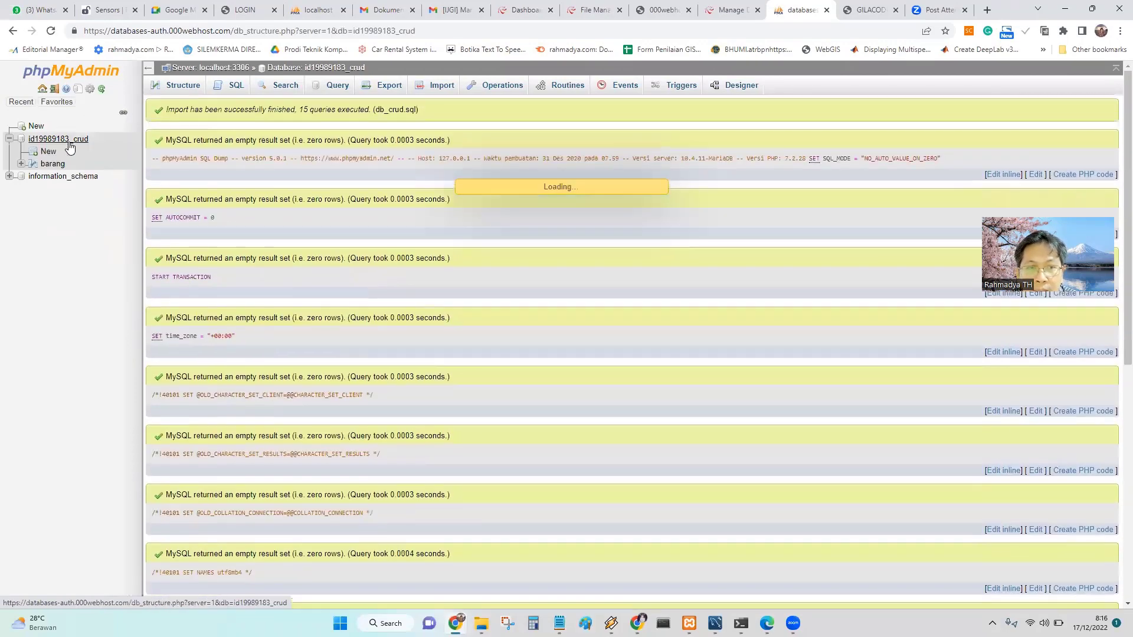
{"action": "left_click", "coordinate": [53, 165]}
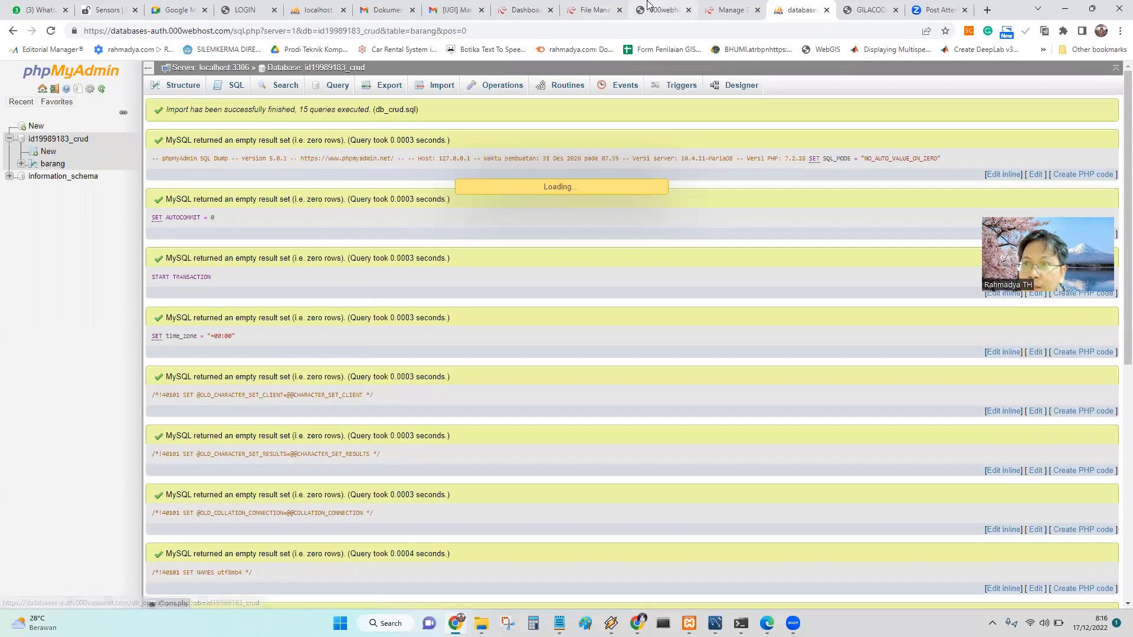
{"action": "left_click", "coordinate": [868, 10]}
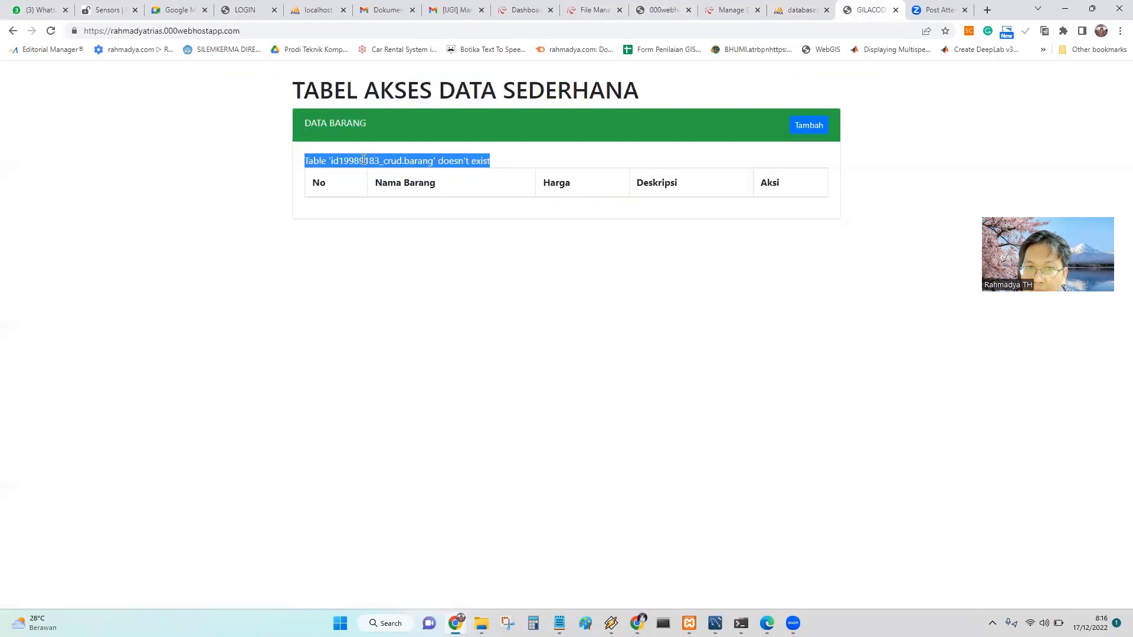
Reload the Data Barang page until it shows an empty table without the missing-table error.
{"action": "double_click", "coordinate": [417, 160]}
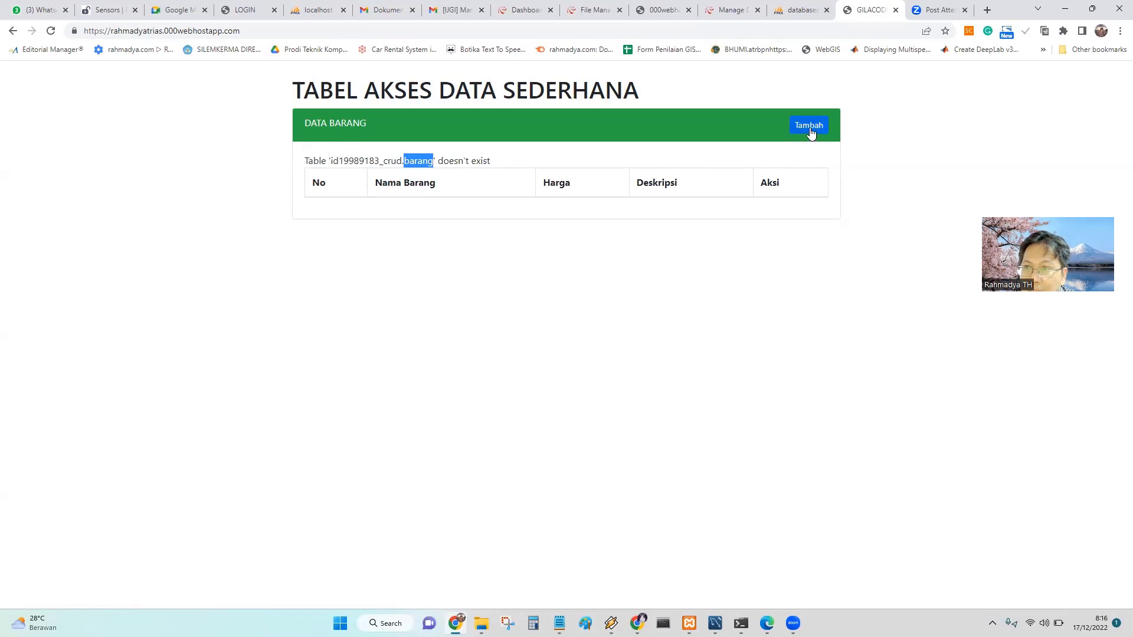
{"action": "left_click", "coordinate": [52, 31]}
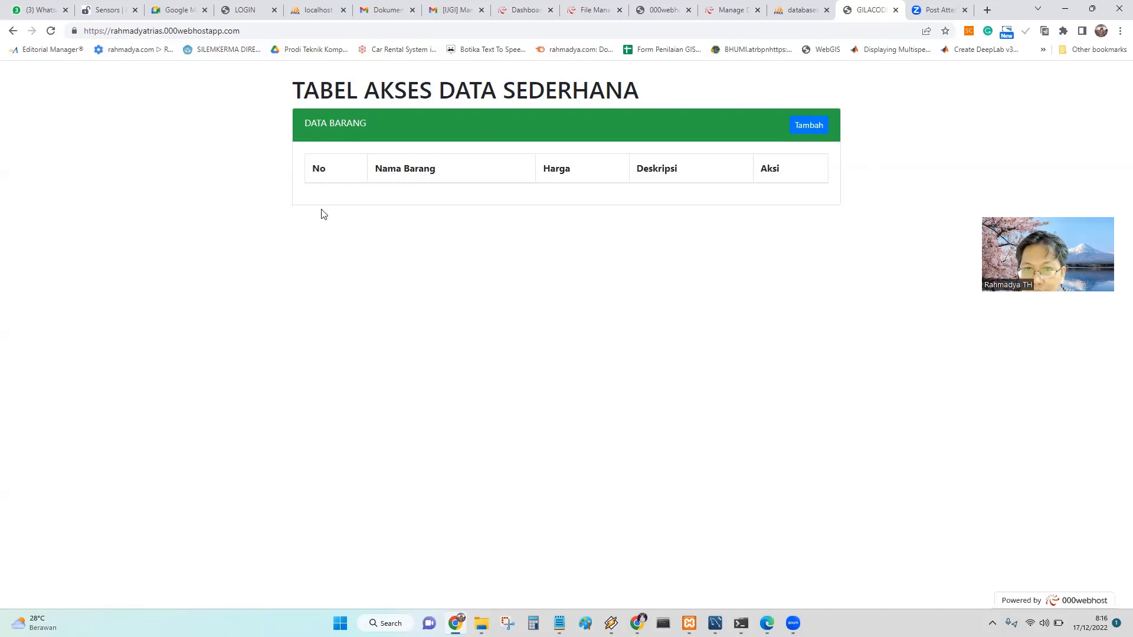
Add the item tas, price 300000, description 'tas anak', and confirm the save.
{"action": "left_click", "coordinate": [811, 125]}
{"action": "left_click", "coordinate": [341, 185]}
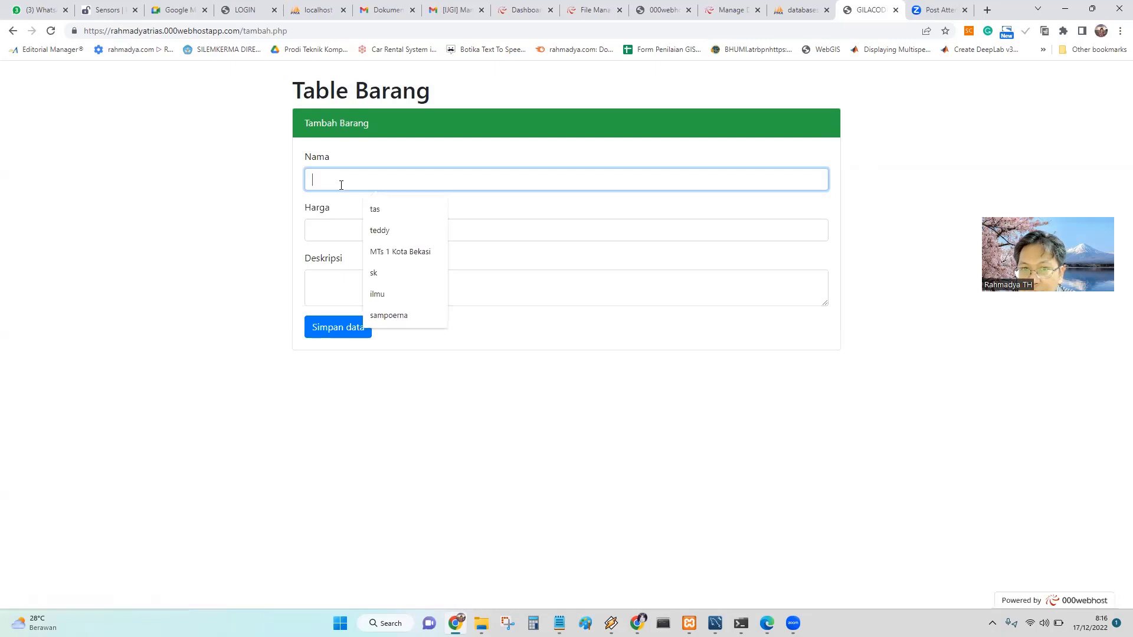
{"action": "left_click", "coordinate": [378, 209]}
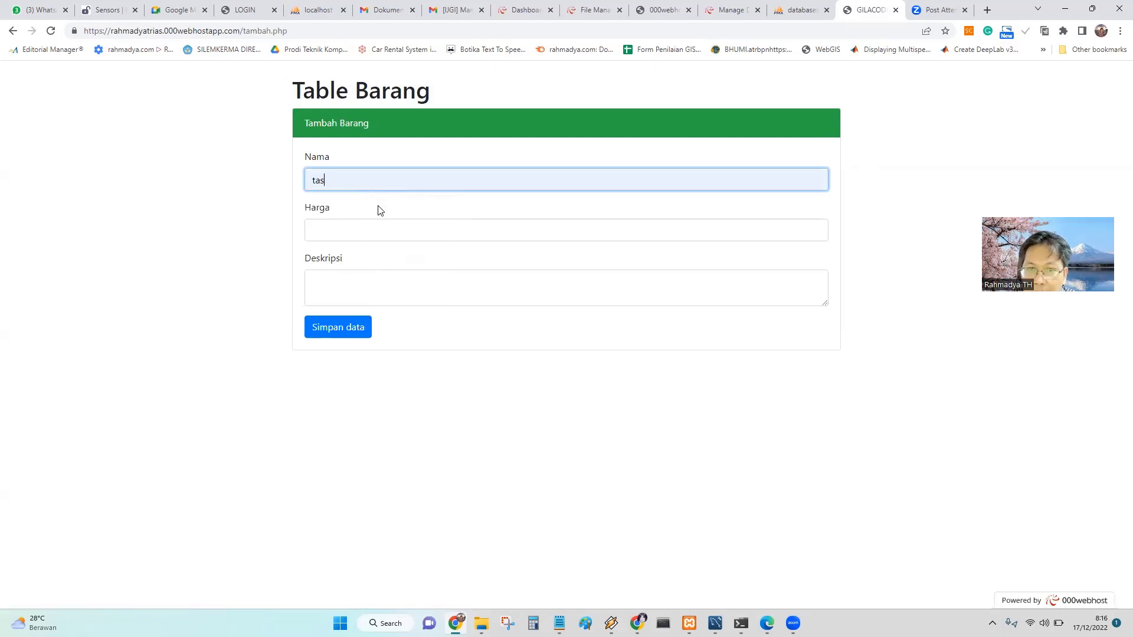
{"action": "left_click", "coordinate": [383, 234]}
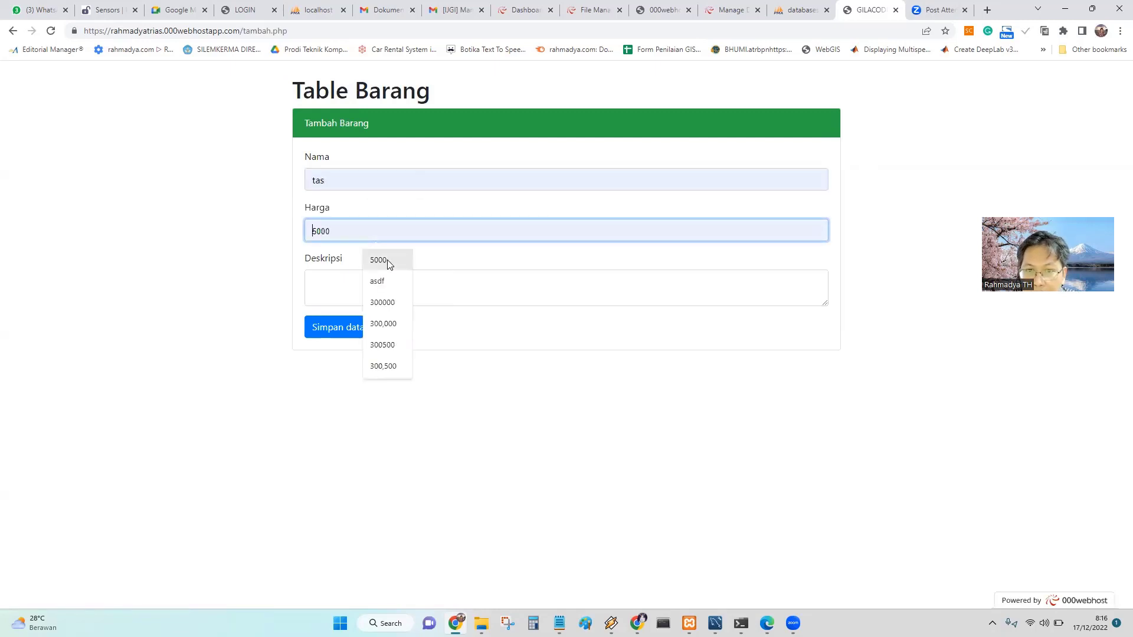
{"action": "left_click", "coordinate": [389, 328]}
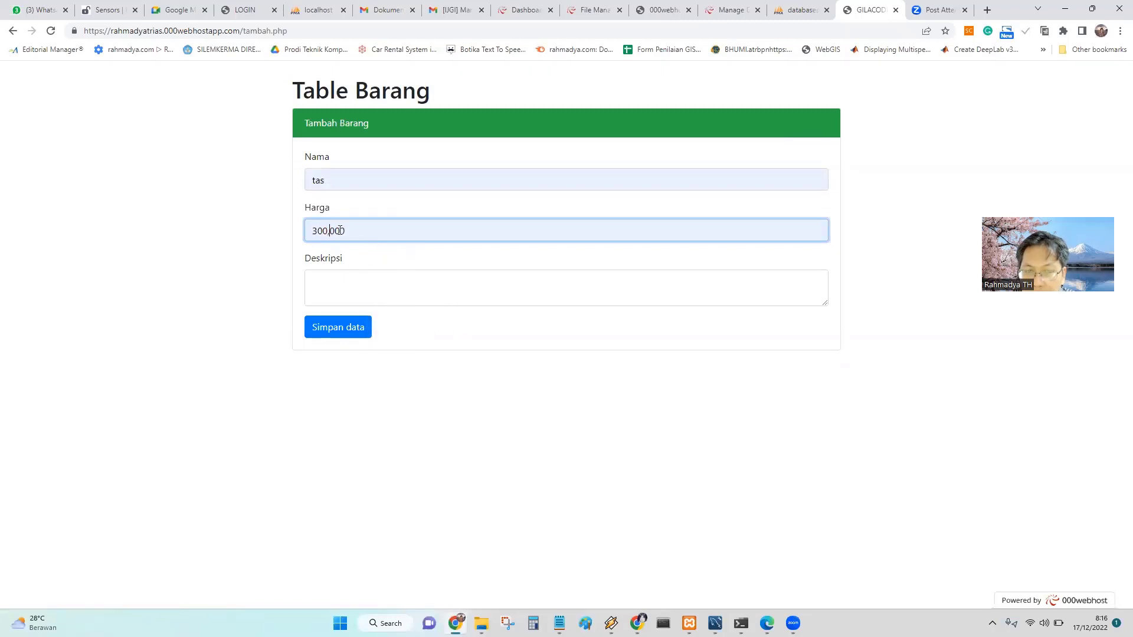
{"action": "key", "text": "BackSpace"}
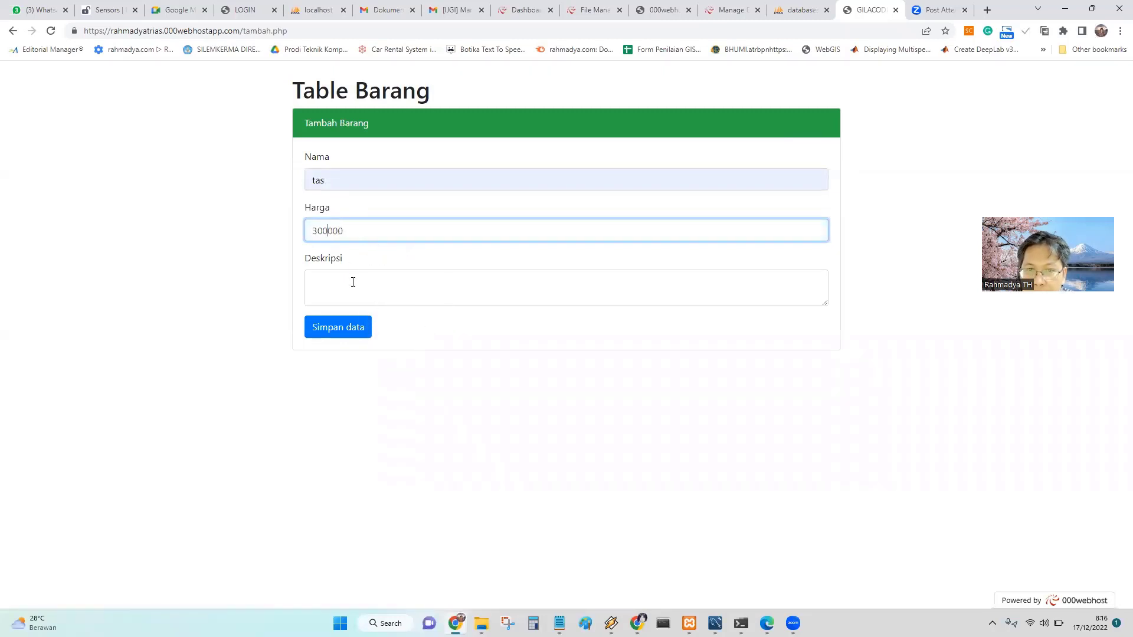
{"action": "left_click", "coordinate": [352, 282]}
{"action": "type", "text": "tas anak"}
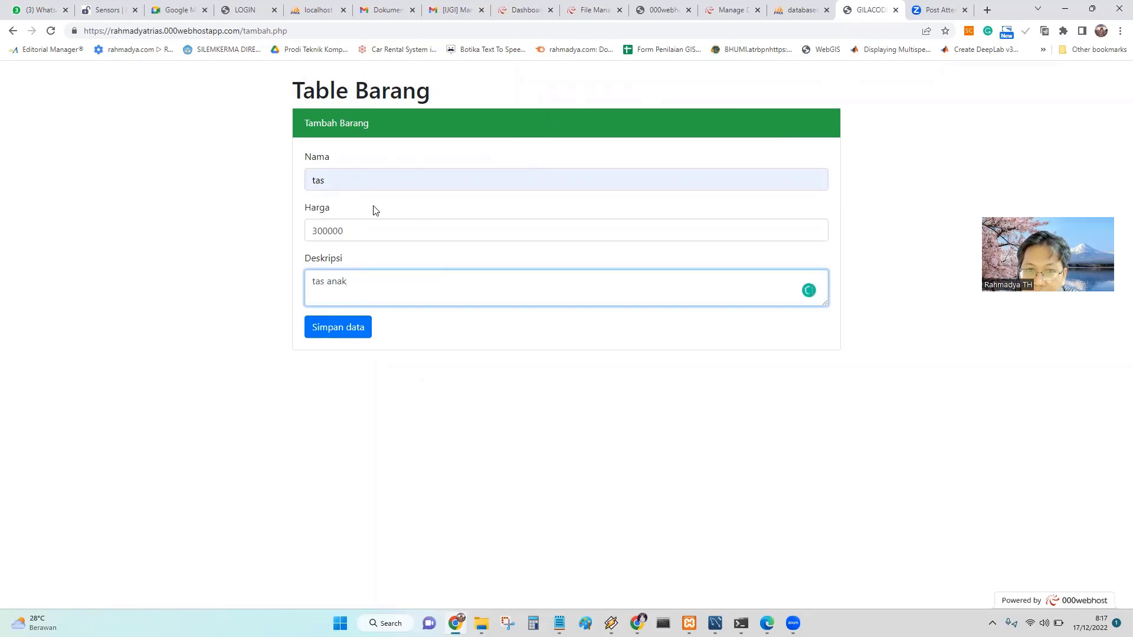
{"action": "left_click", "coordinate": [336, 331]}
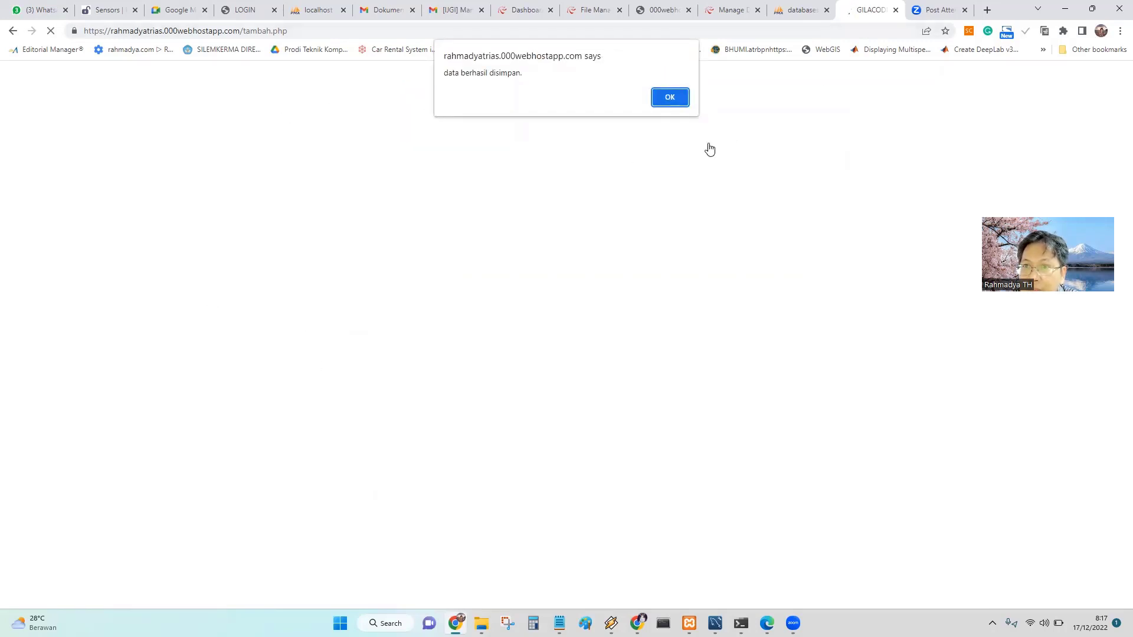
{"action": "left_click", "coordinate": [669, 97]}
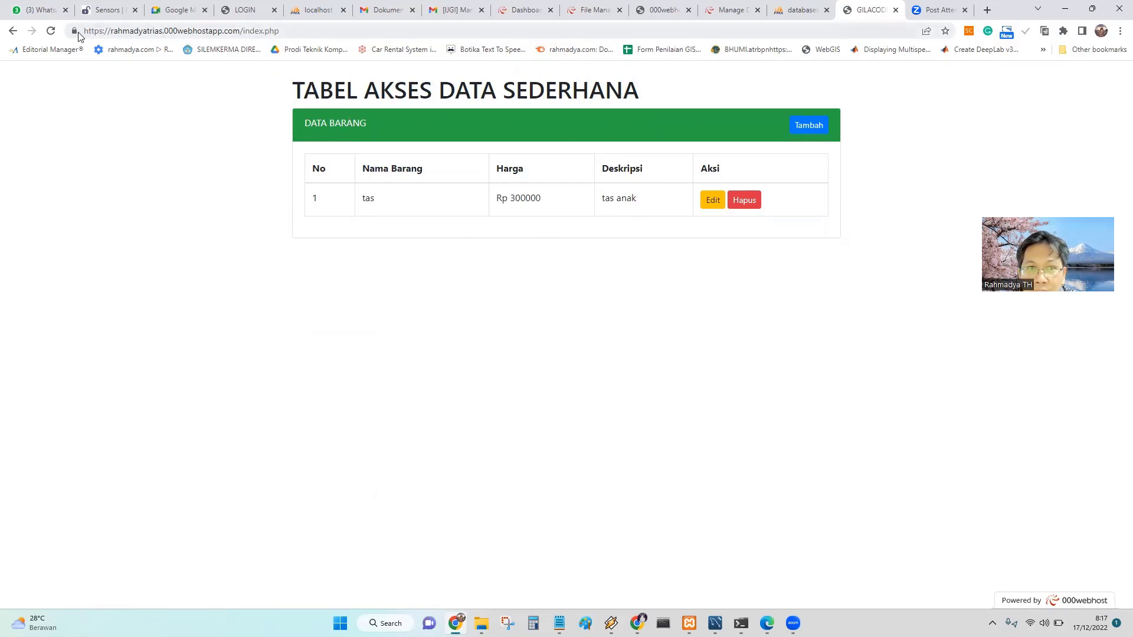
Copy the CRUD site's host address from the address bar.
{"action": "left_click_drag", "start_coordinate": [83, 30], "coordinate": [239, 28]}
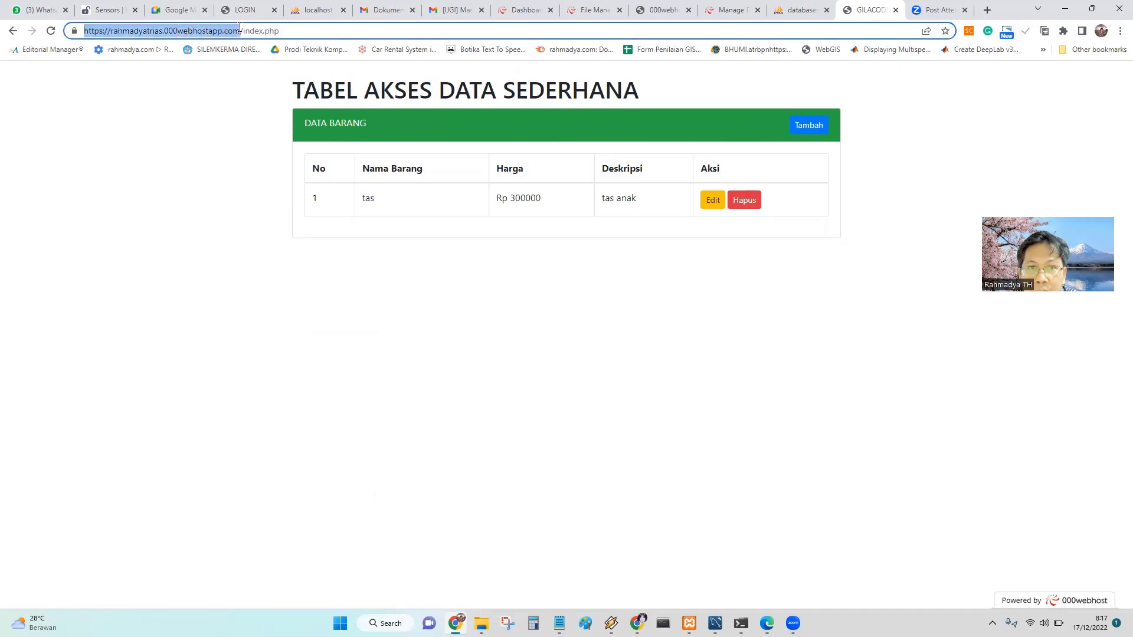
{"action": "right_click", "coordinate": [231, 33]}
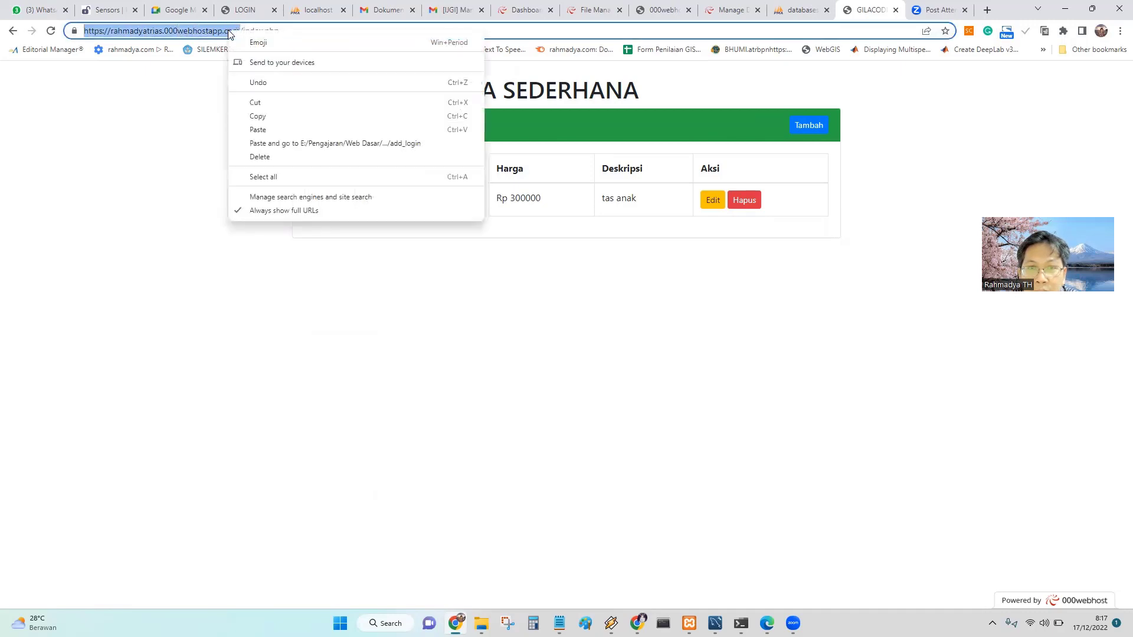
{"action": "left_click", "coordinate": [263, 117]}
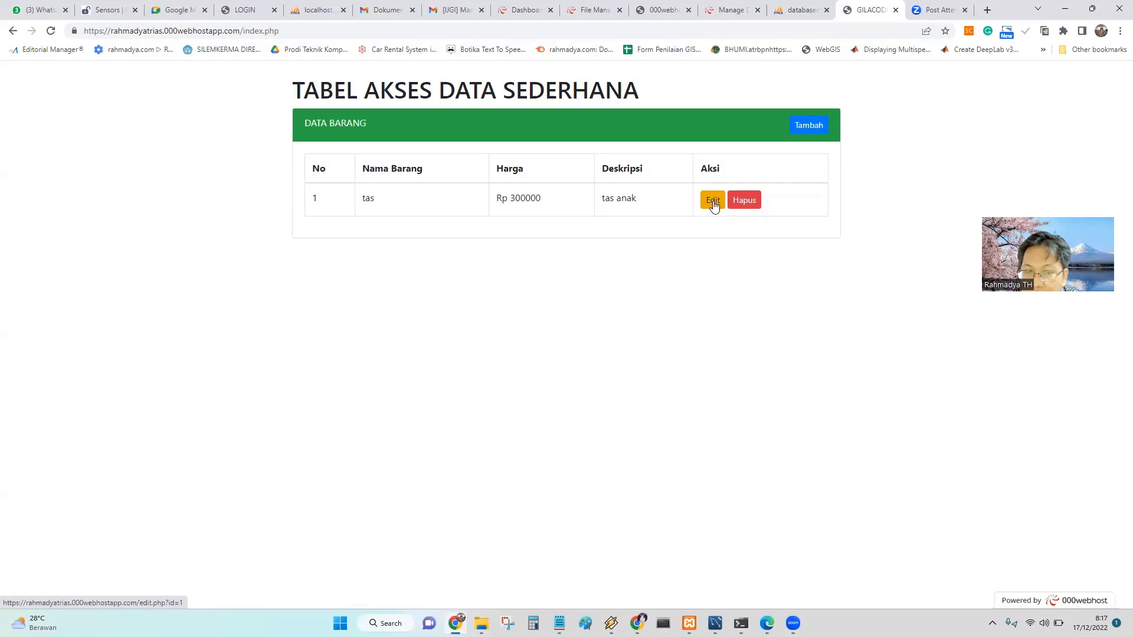
Change the tas item's description to 'tas sekolah anak' and confirm the update.
{"action": "left_click", "coordinate": [713, 202]}
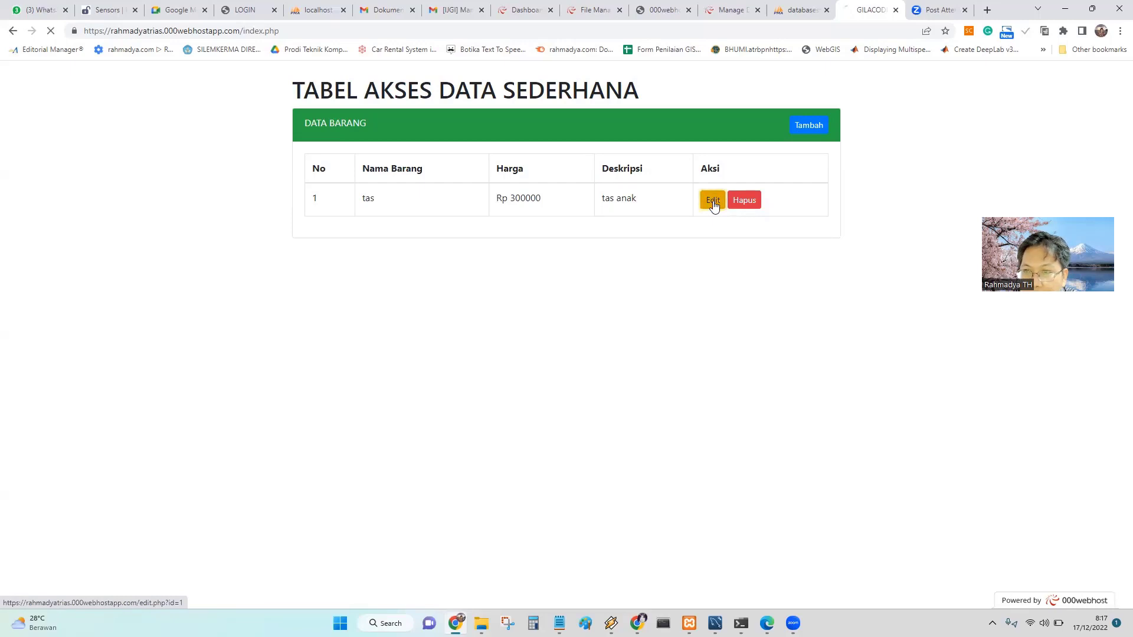
{"action": "left_click", "coordinate": [369, 283]}
{"action": "type", "text": "sekolah anak"}
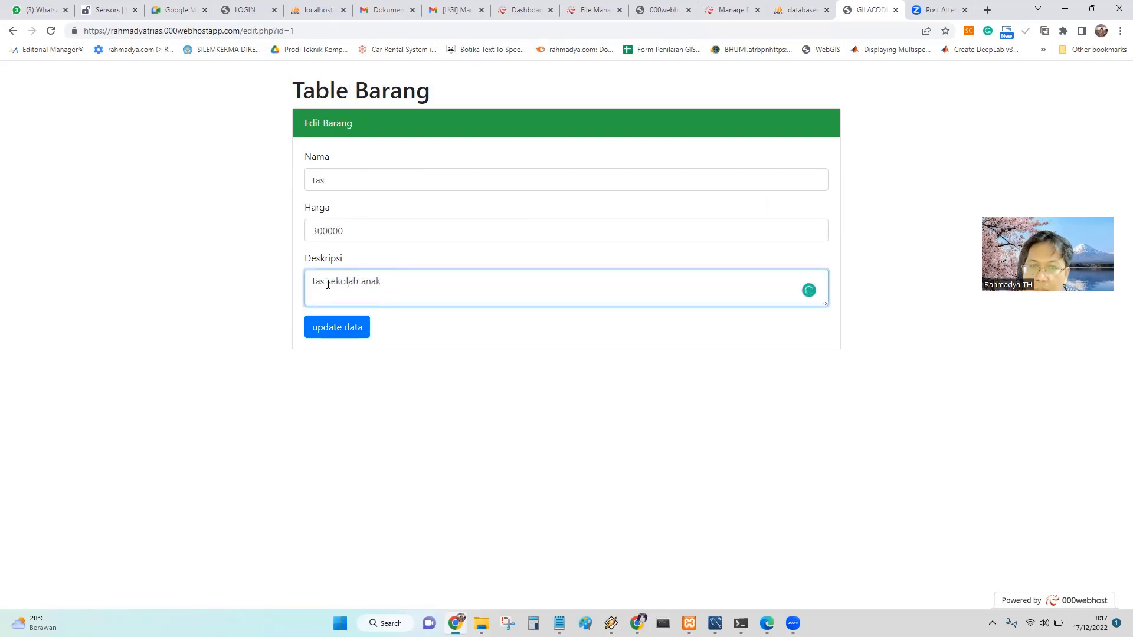
{"action": "left_click", "coordinate": [350, 332]}
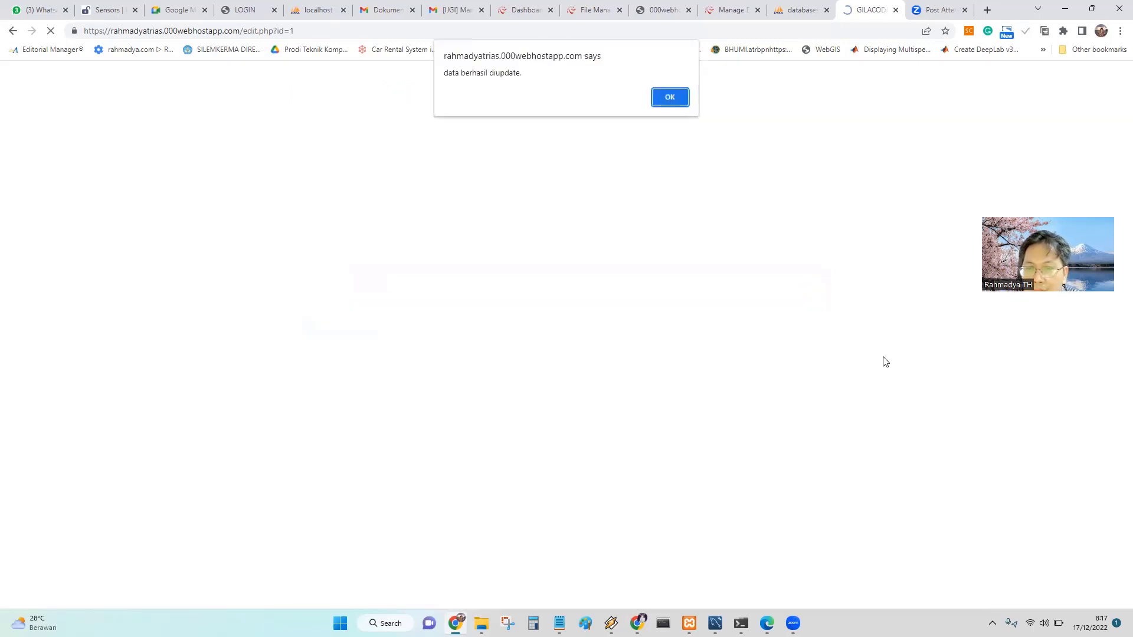
{"action": "left_click", "coordinate": [672, 98]}
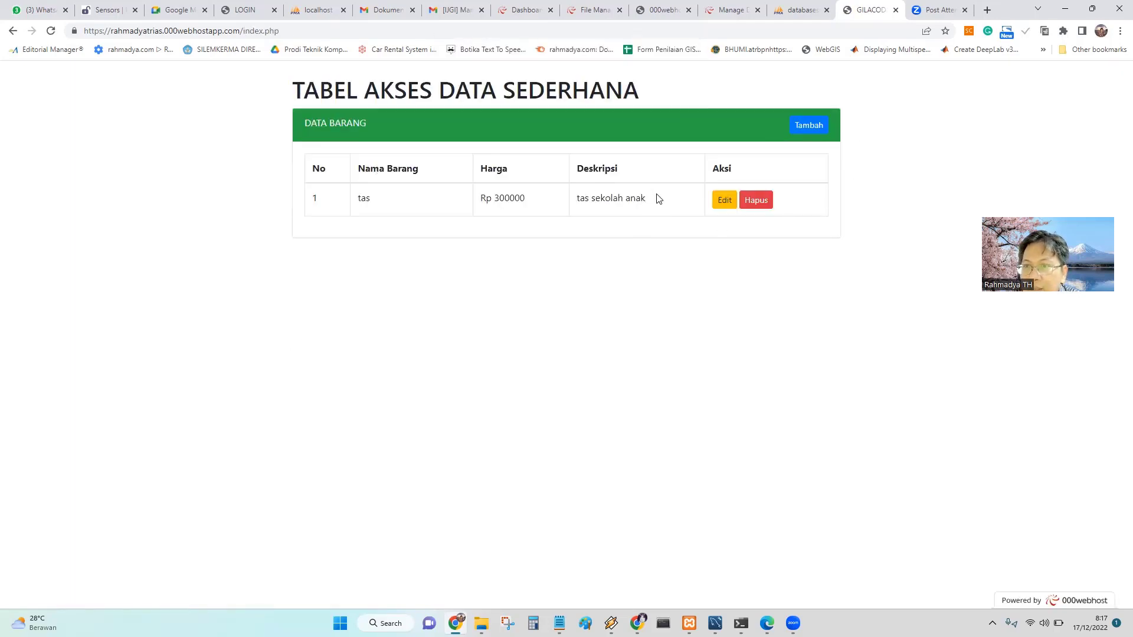
Delete the tas item and acknowledge the deletion notice.
{"action": "left_click", "coordinate": [758, 201]}
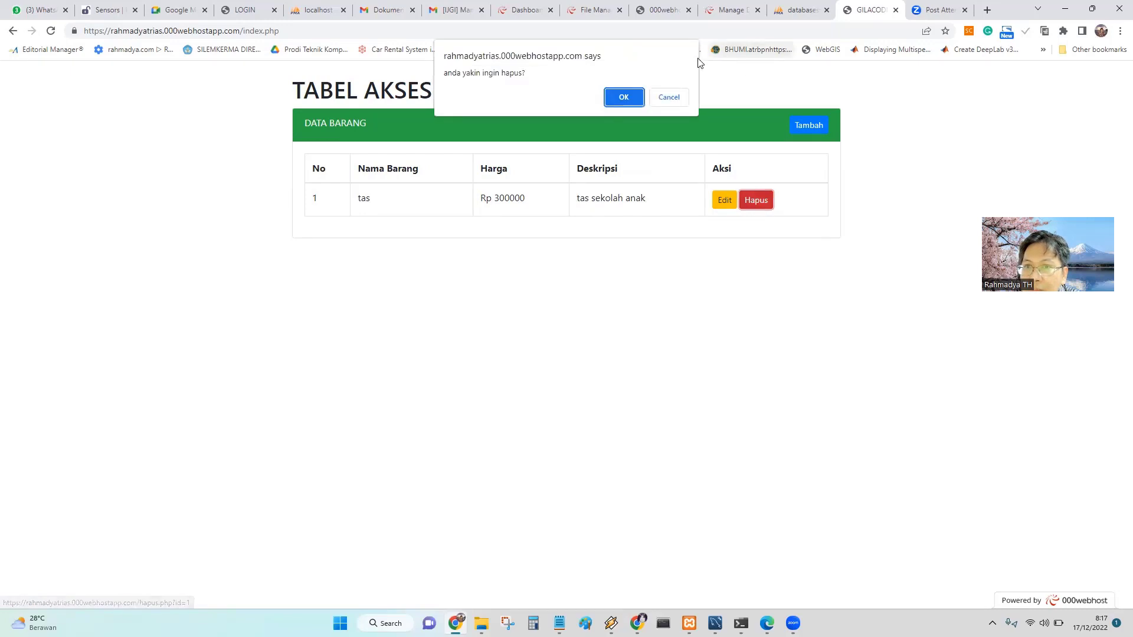
{"action": "left_click", "coordinate": [625, 98]}
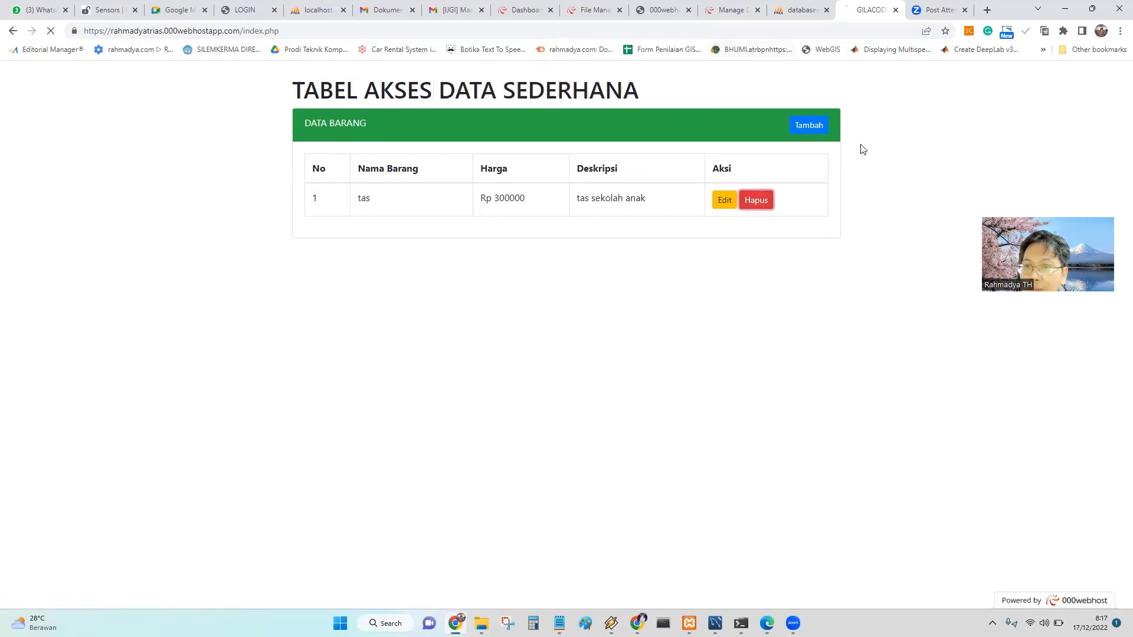
{"action": "left_click", "coordinate": [677, 104]}
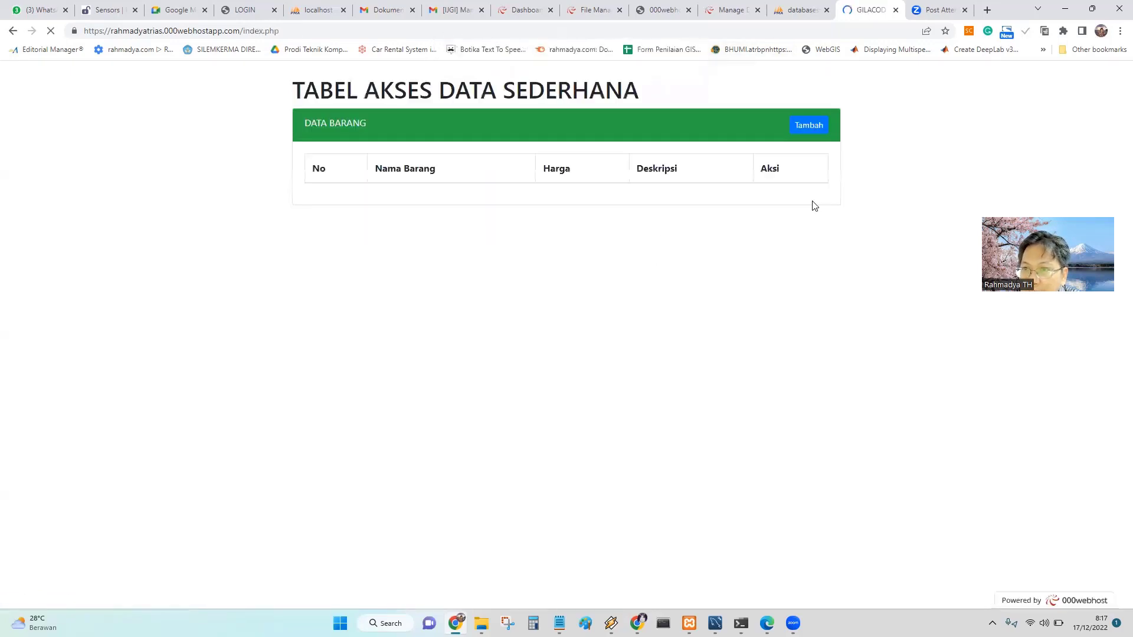
Add a new item tas, price 300000, description 'tas anak sekolah', and confirm the save.
{"action": "left_click", "coordinate": [816, 130]}
{"action": "left_click", "coordinate": [349, 175]}
{"action": "left_click", "coordinate": [375, 211]}
{"action": "left_click", "coordinate": [352, 229]}
{"action": "left_click", "coordinate": [381, 282]}
{"action": "left_click", "coordinate": [347, 279]}
{"action": "type", "text": "tas anak sekolah"}
{"action": "left_click", "coordinate": [370, 332]}
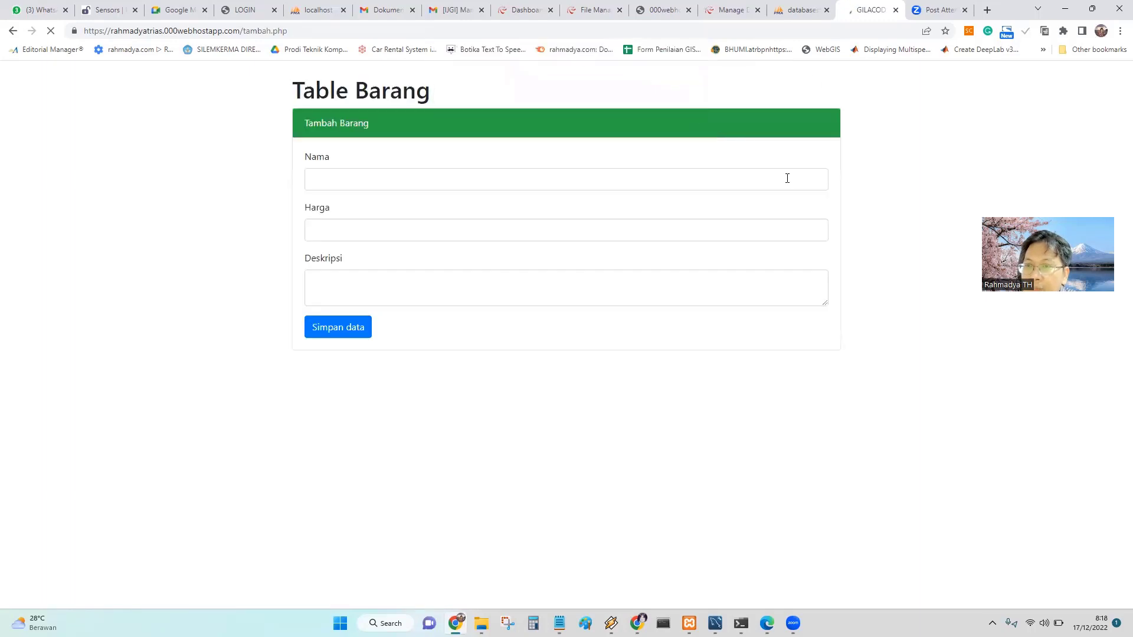
{"action": "key", "text": "Return"}
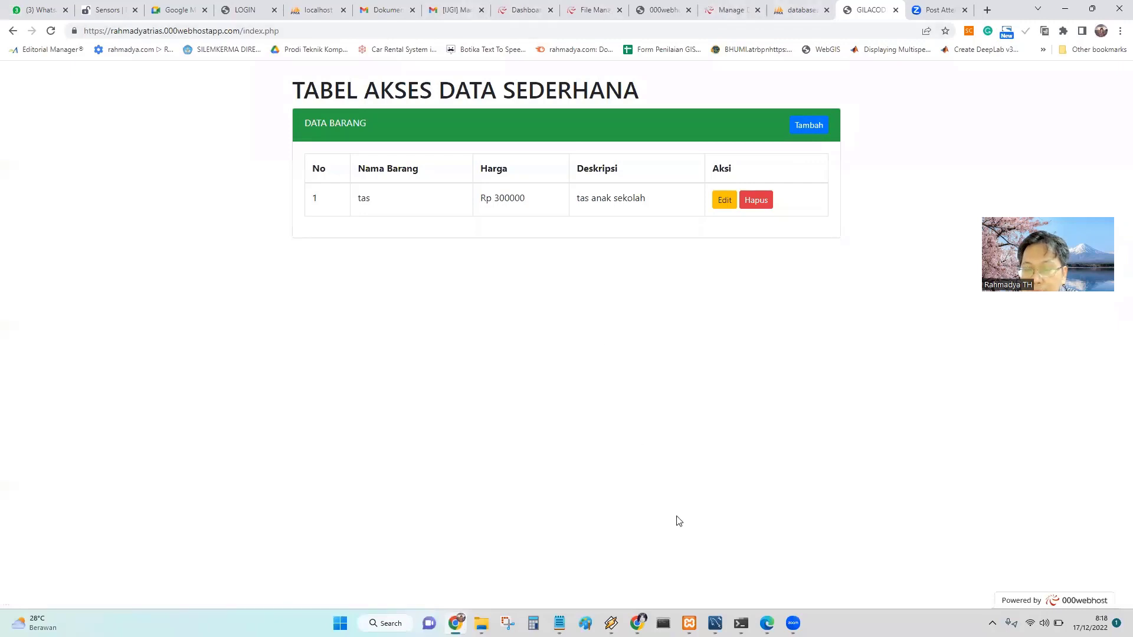
Reload the site in the other browser window, then follow the HostedScan link from the Classroom assignment.
{"action": "left_click", "coordinate": [637, 623]}
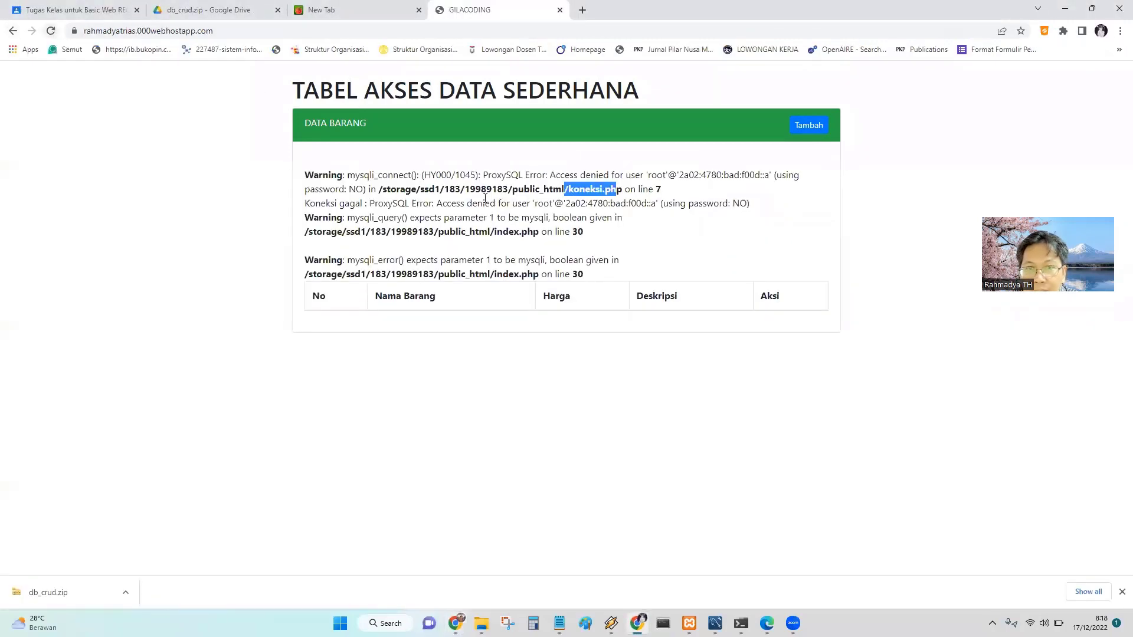
{"action": "left_click", "coordinate": [51, 30]}
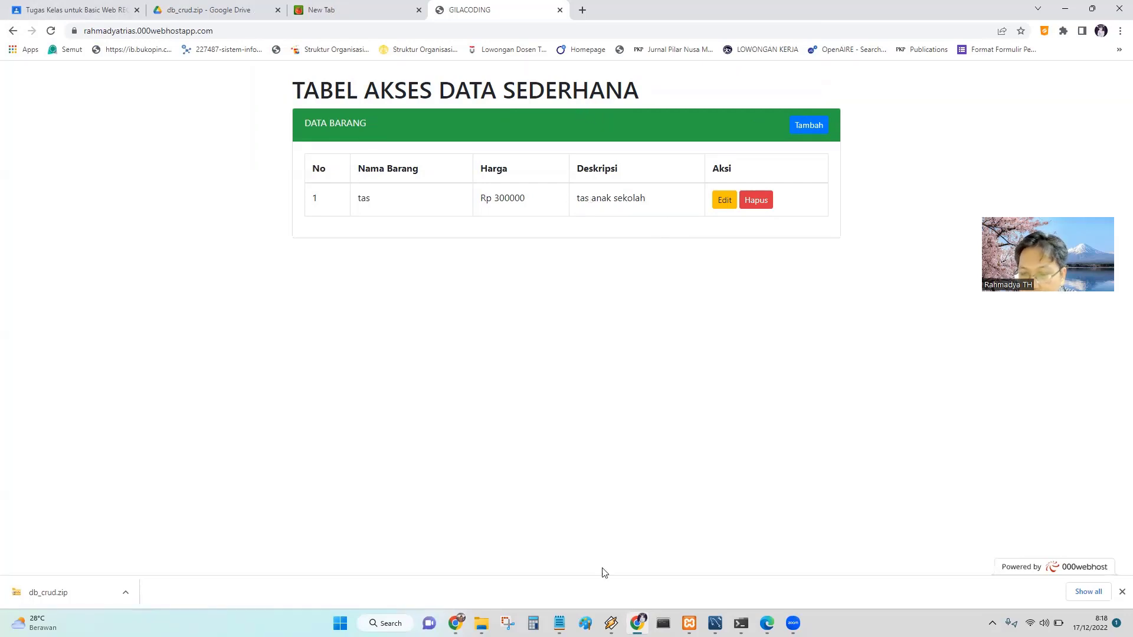
{"action": "mouse_move", "coordinate": [637, 623]}
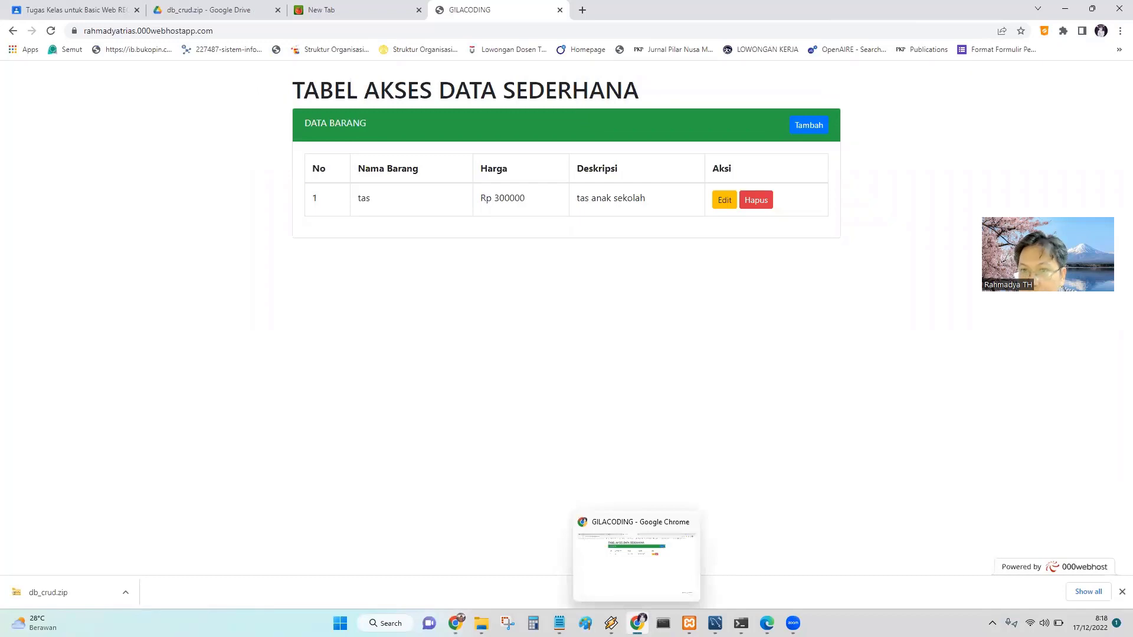
{"action": "left_click", "coordinate": [71, 8]}
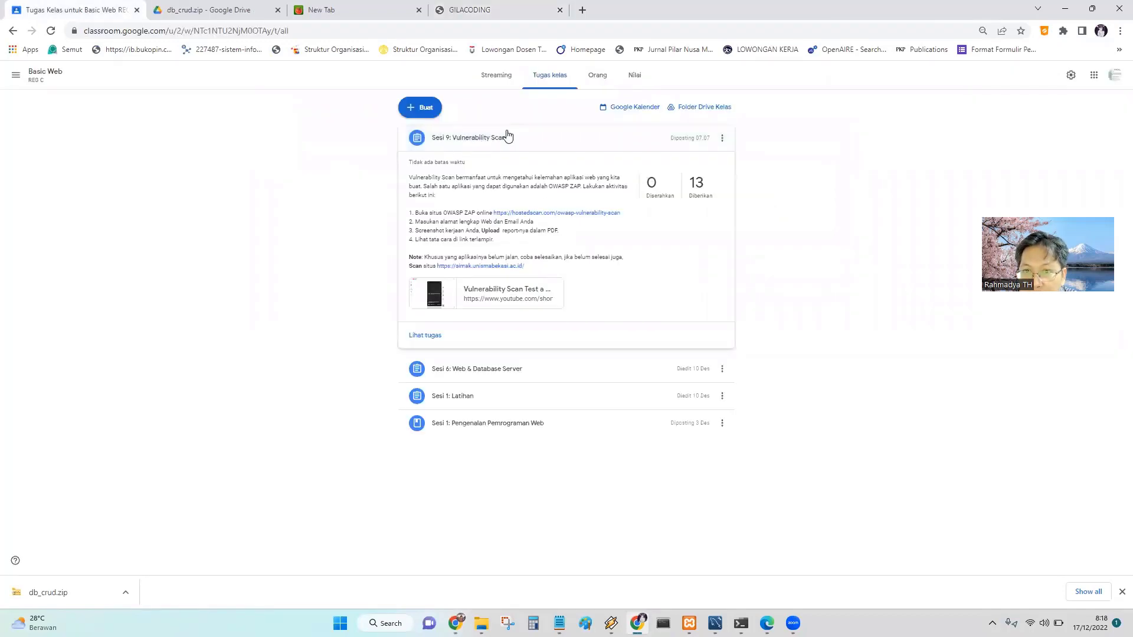
{"action": "left_click", "coordinate": [584, 214]}
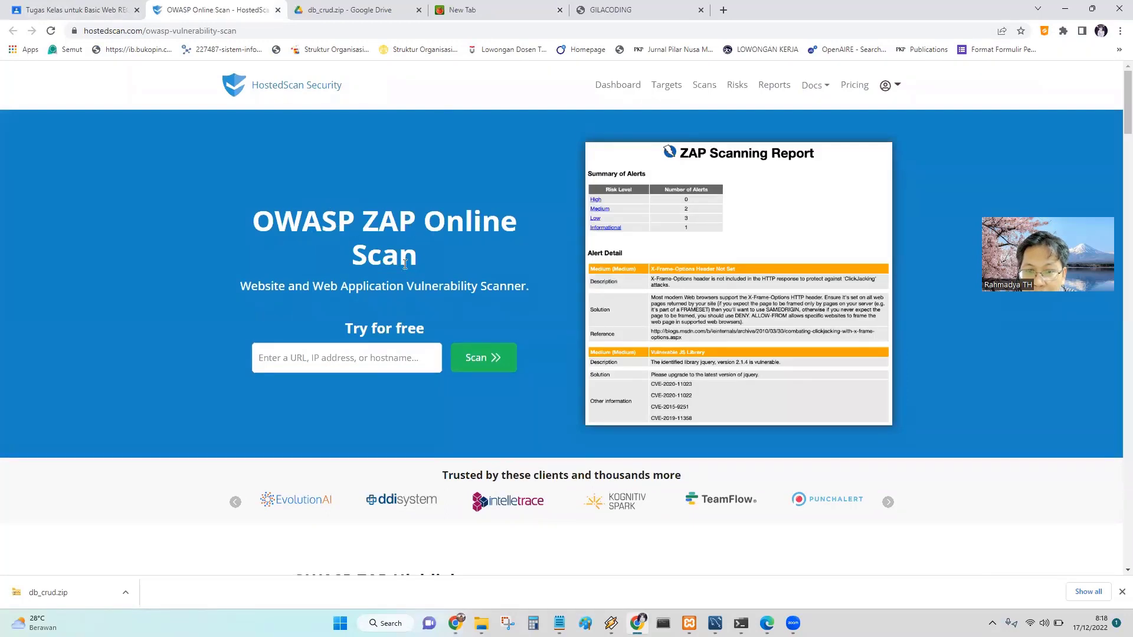
Copy the CRUD site's rahmadyatrias.000webhostapp.com address from its tab.
{"action": "left_click", "coordinate": [325, 361]}
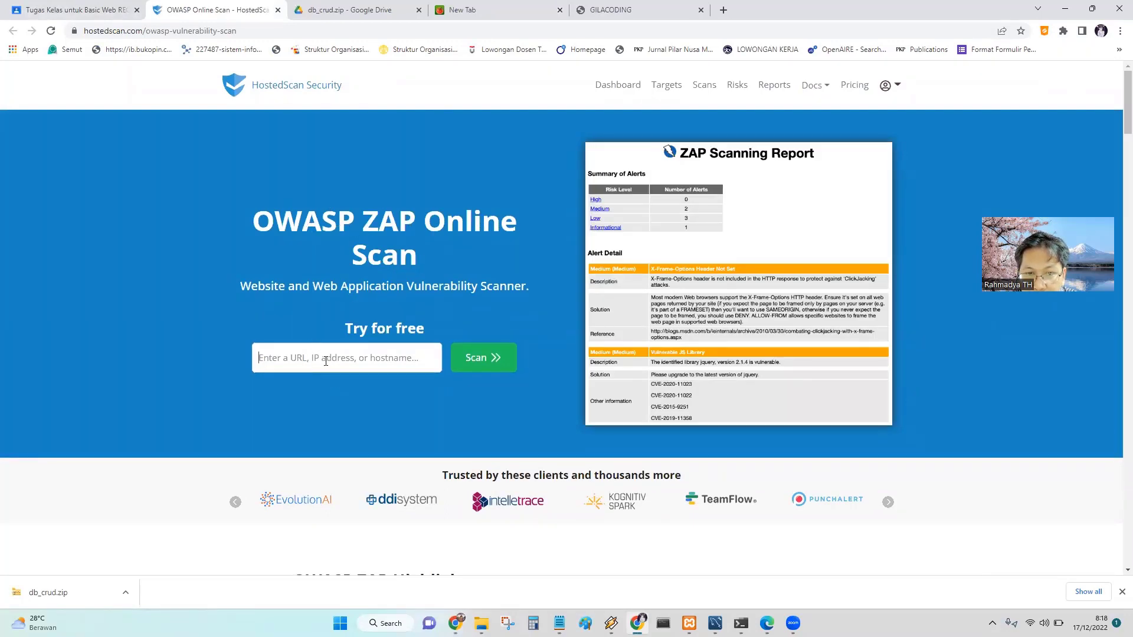
{"action": "left_click", "coordinate": [637, 16]}
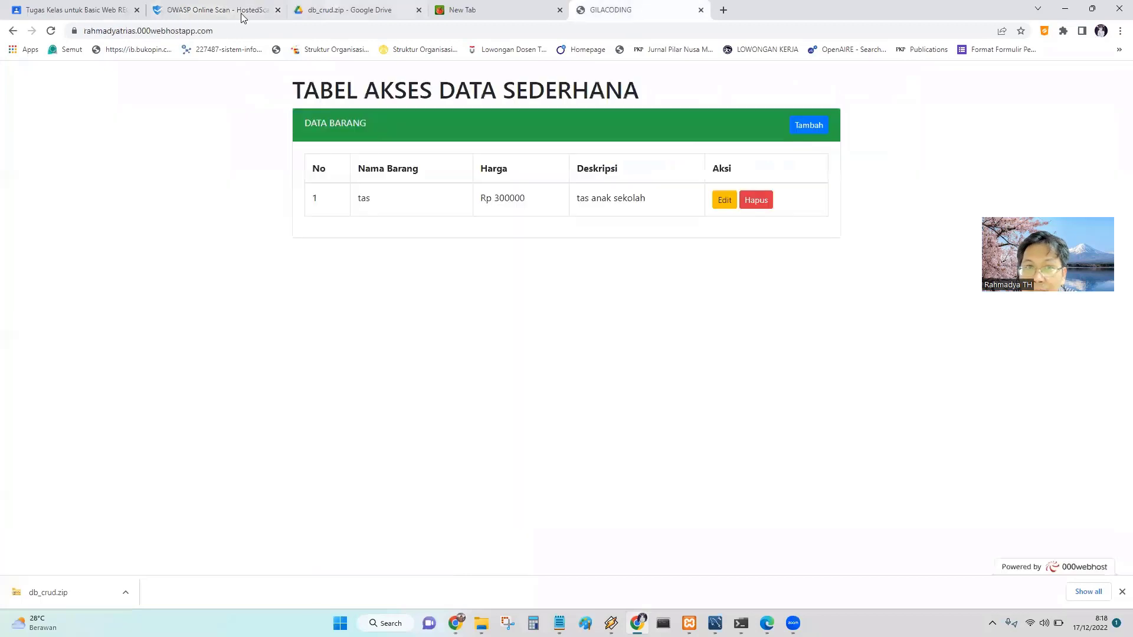
{"action": "left_click_drag", "start_coordinate": [214, 31], "coordinate": [80, 29]}
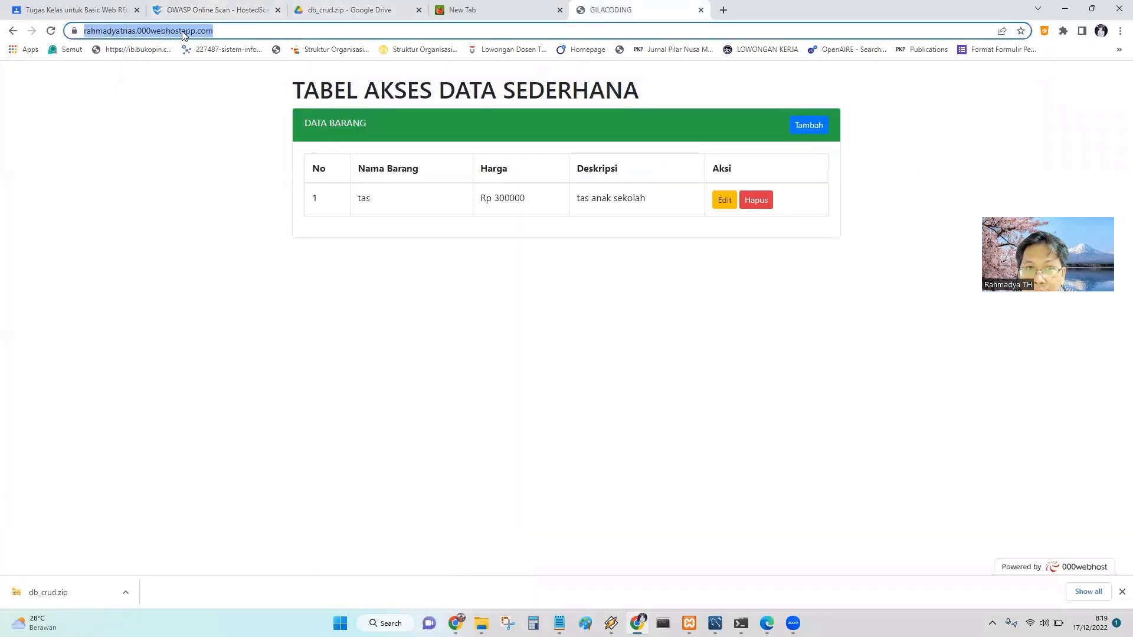
{"action": "right_click", "coordinate": [182, 33]}
{"action": "left_click", "coordinate": [218, 121]}
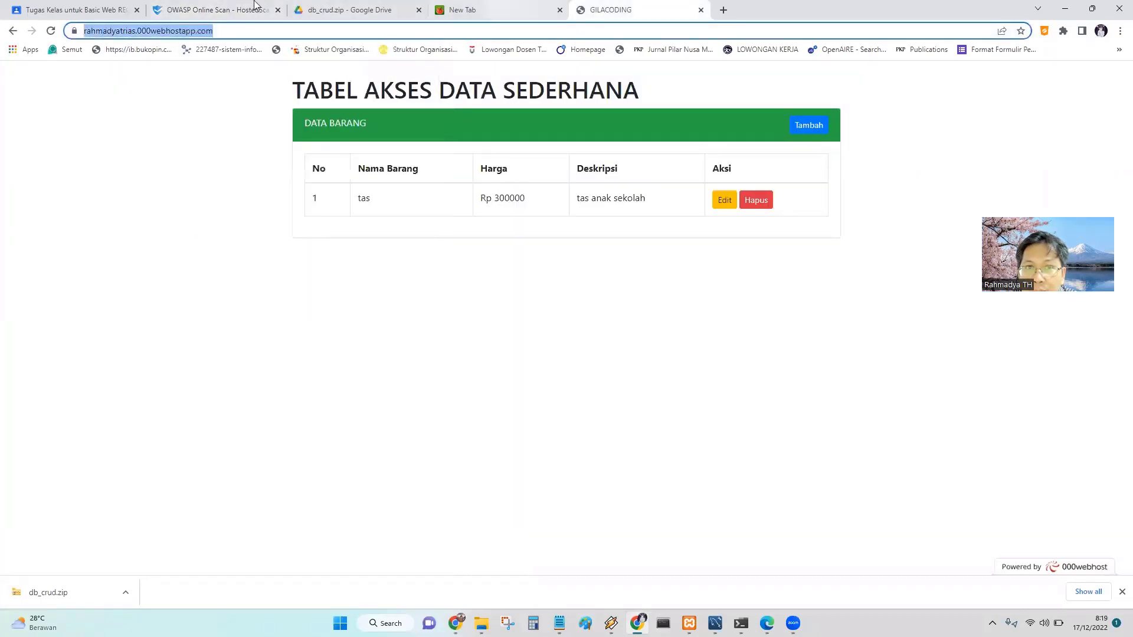
Paste the site address into HostedScan's scan target field and start the OWASP scan.
{"action": "left_click", "coordinate": [69, 10]}
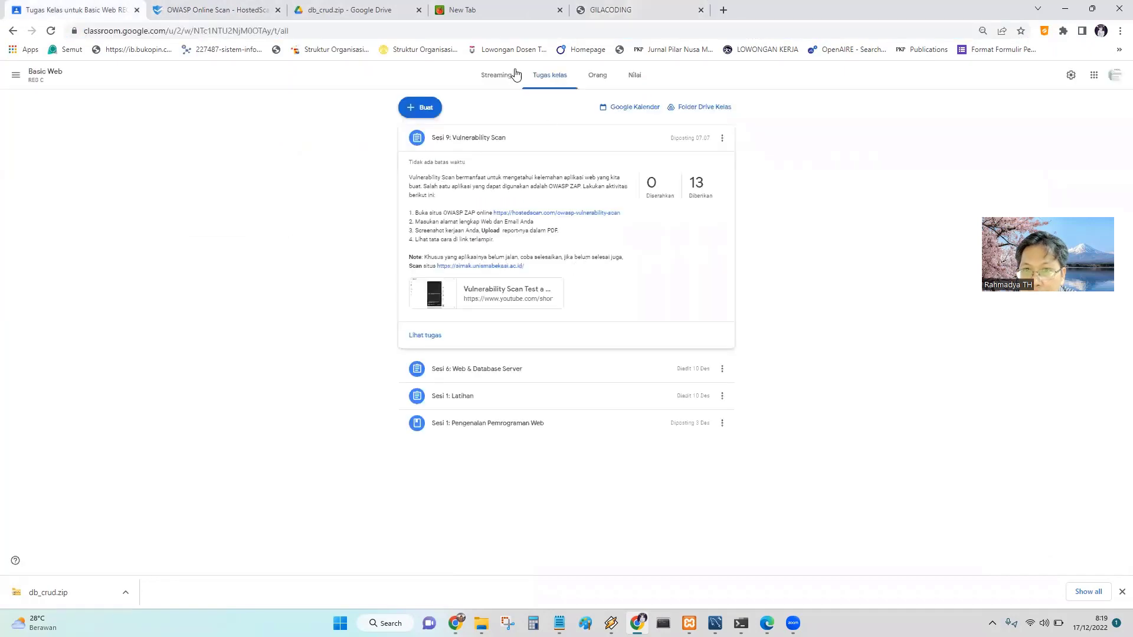
{"action": "left_click", "coordinate": [201, 12]}
{"action": "right_click", "coordinate": [396, 355]}
{"action": "left_click", "coordinate": [436, 451]}
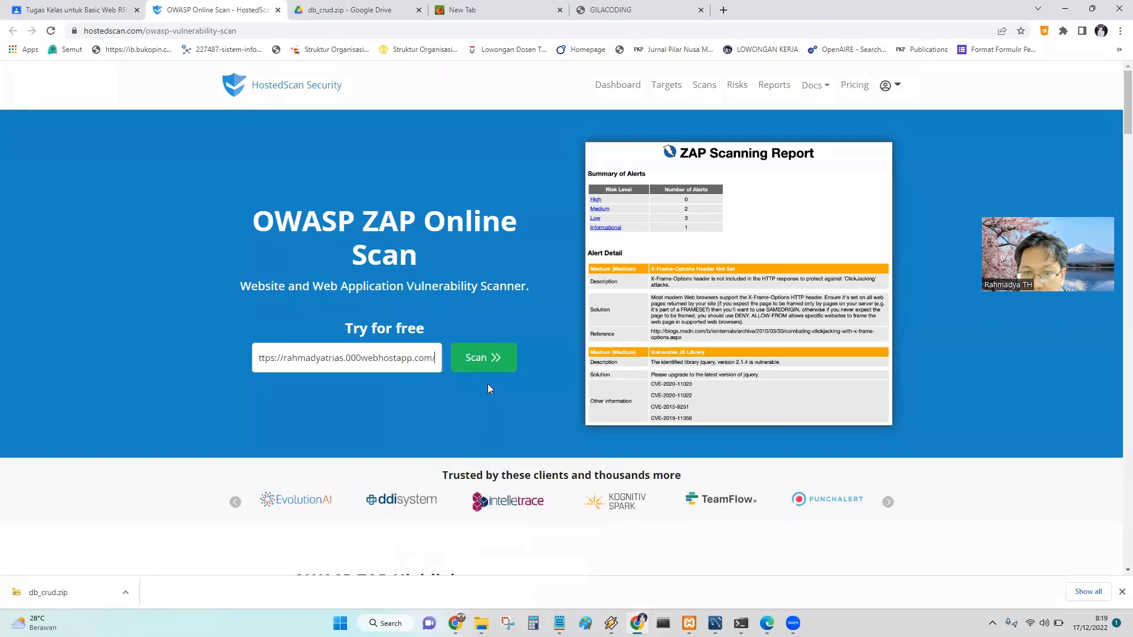
{"action": "left_click", "coordinate": [480, 360]}
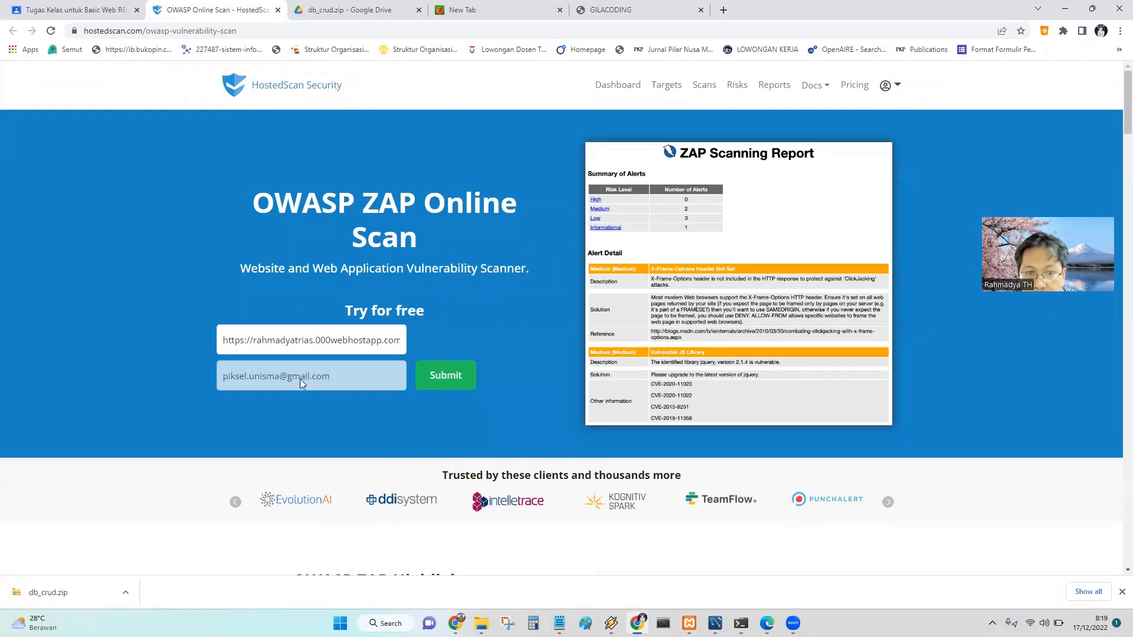
Select the e-mail in the report form and copy the HostedScan page address.
{"action": "left_click", "coordinate": [341, 377]}
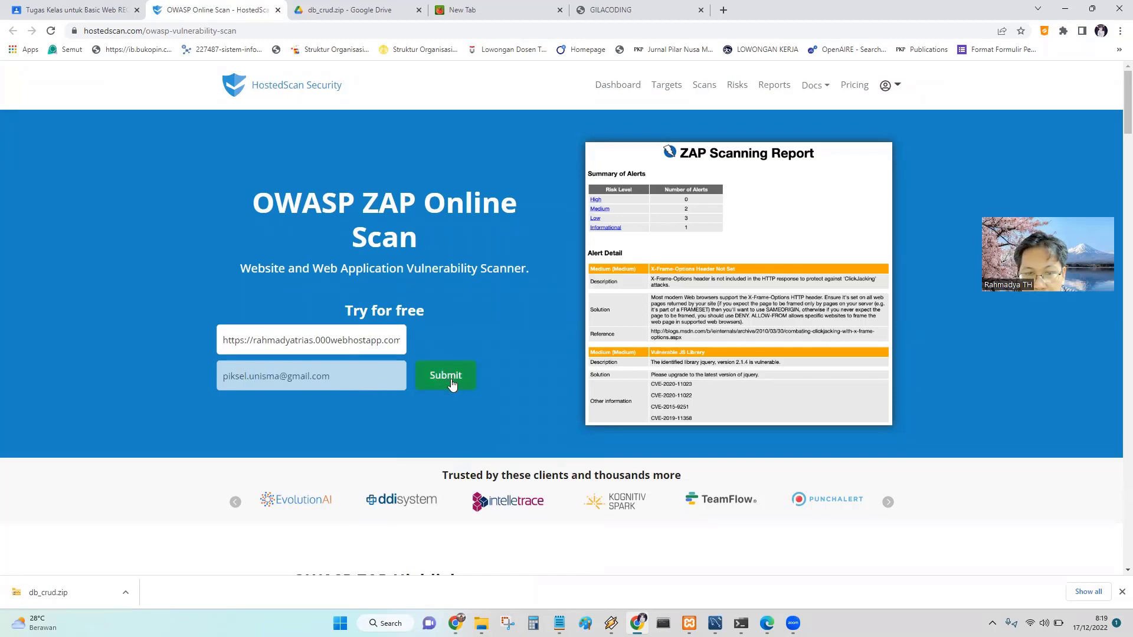
{"action": "triple_click", "coordinate": [343, 372]}
{"action": "double_click", "coordinate": [333, 381]}
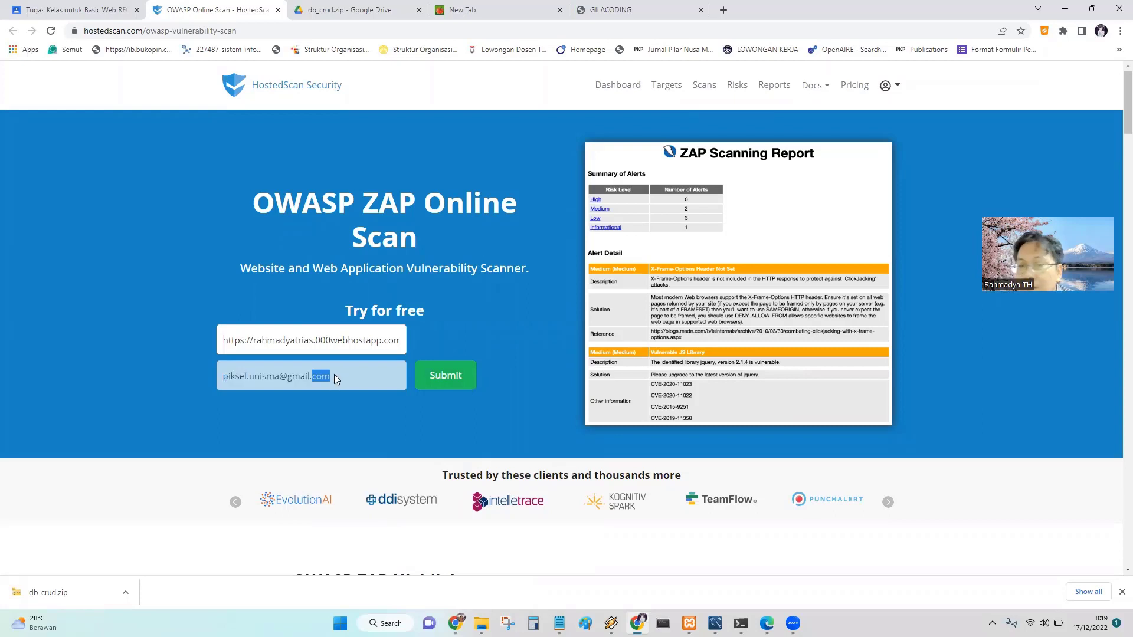
{"action": "left_click", "coordinate": [249, 32]}
{"action": "right_click", "coordinate": [126, 32]}
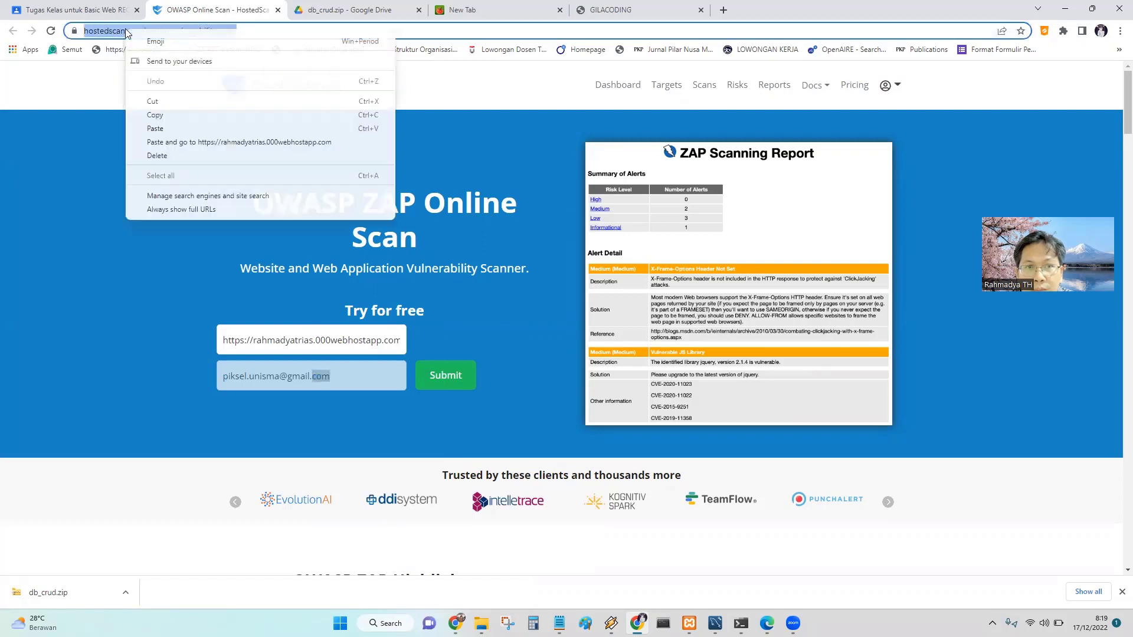
{"action": "left_click", "coordinate": [158, 114]}
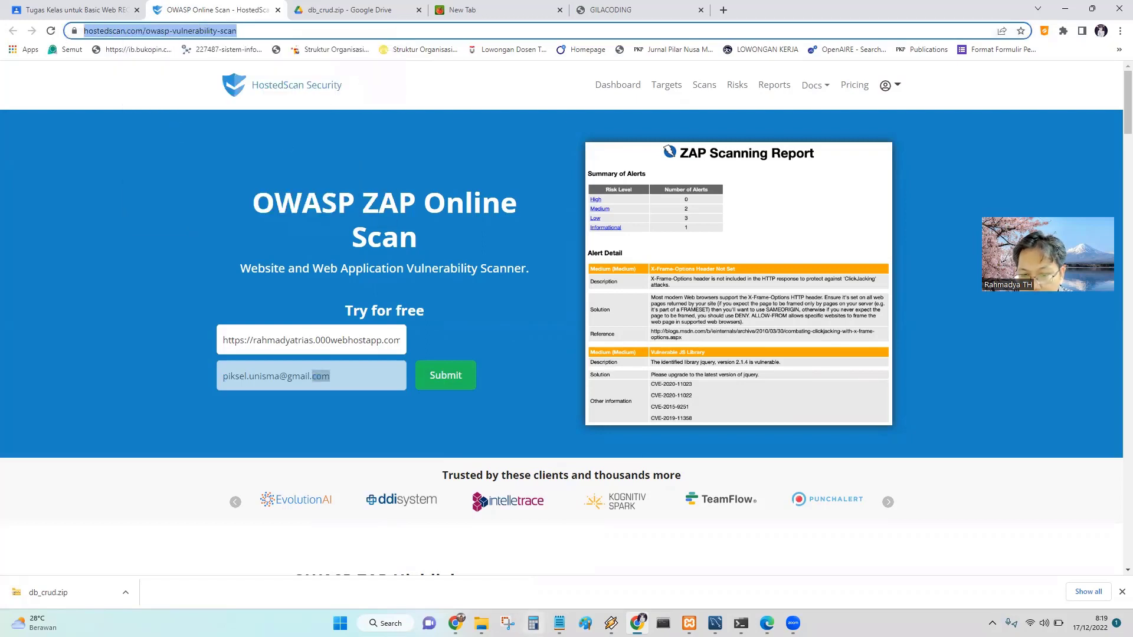
{"action": "left_click", "coordinate": [456, 560]}
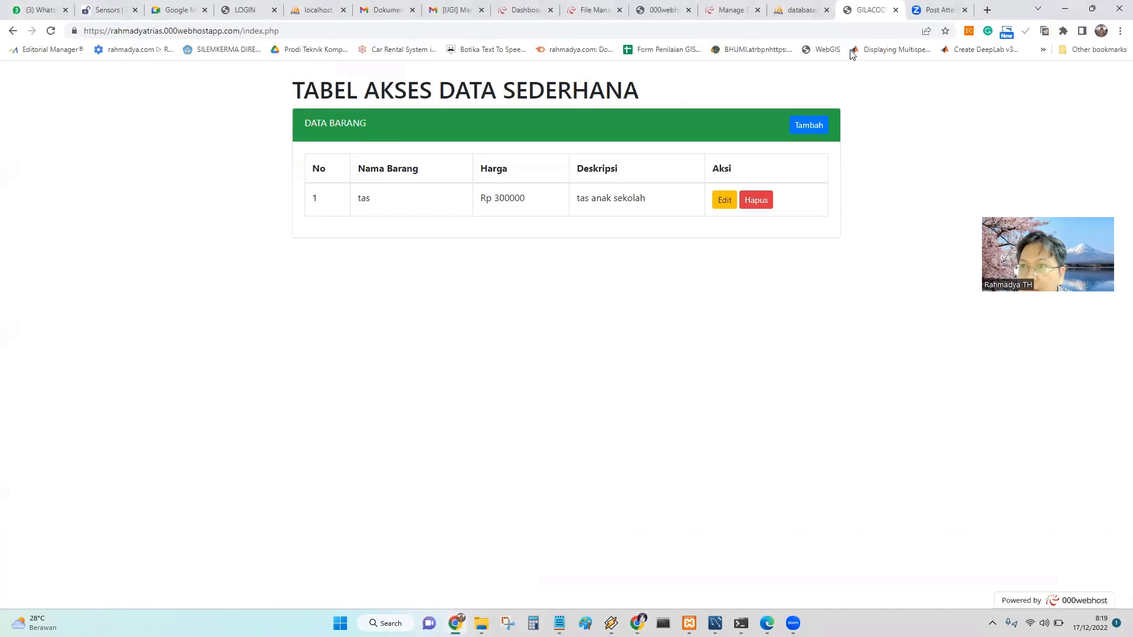
Load the copied HostedScan scan page in the Zoom post-meeting tab.
{"action": "left_click", "coordinate": [929, 13]}
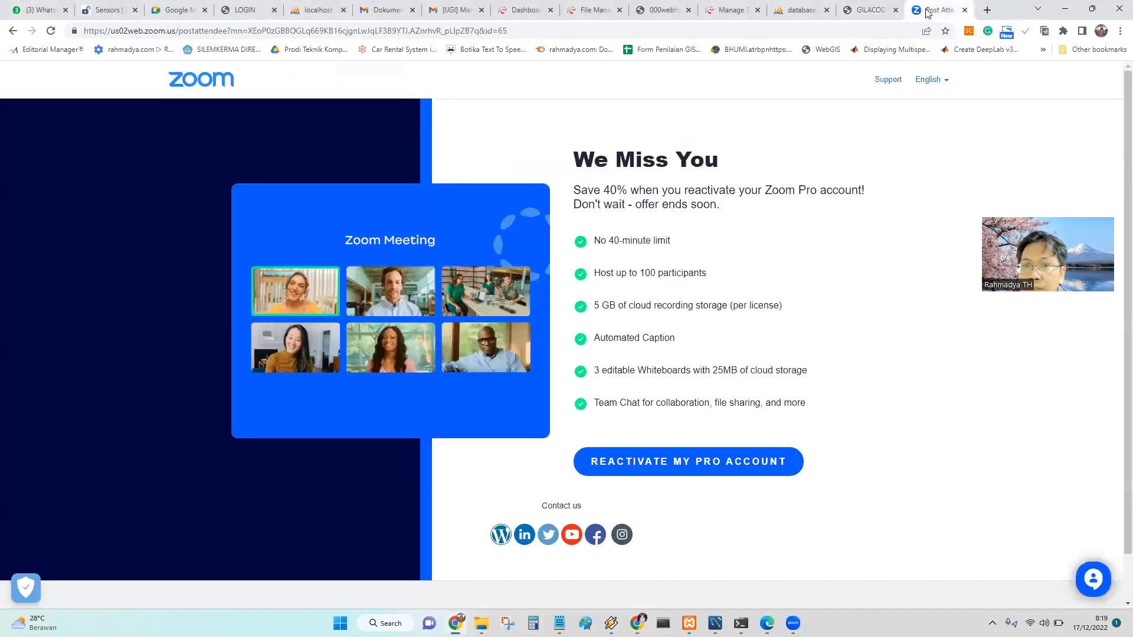
{"action": "left_click", "coordinate": [696, 28]}
{"action": "right_click", "coordinate": [630, 33]}
{"action": "left_click", "coordinate": [682, 142]}
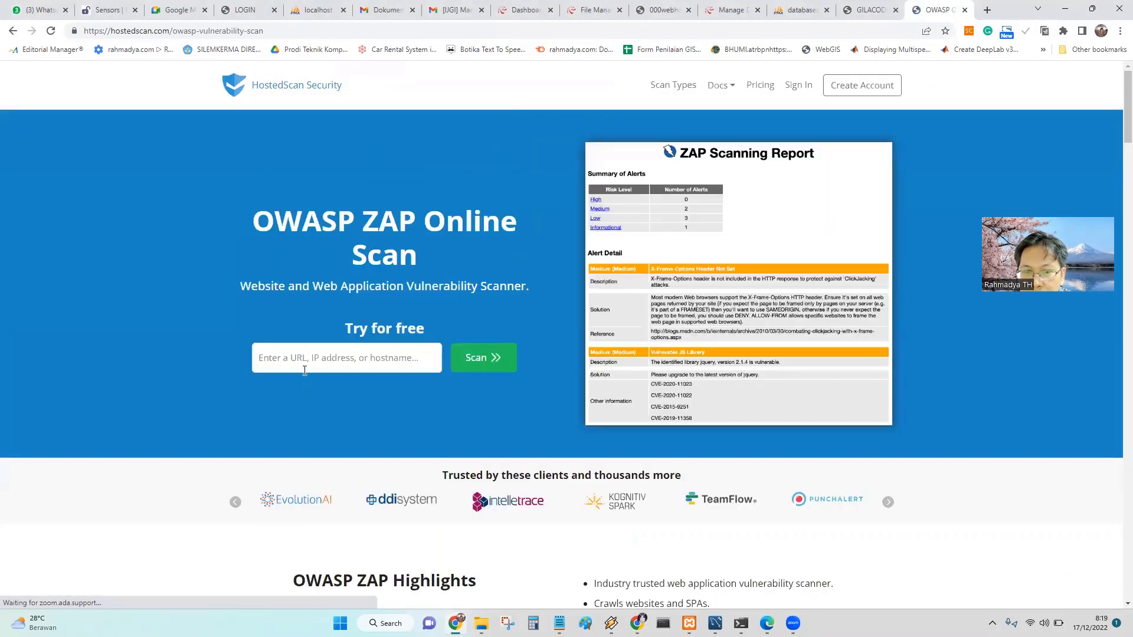
{"action": "left_click", "coordinate": [306, 354]}
{"action": "key", "text": "Return"}
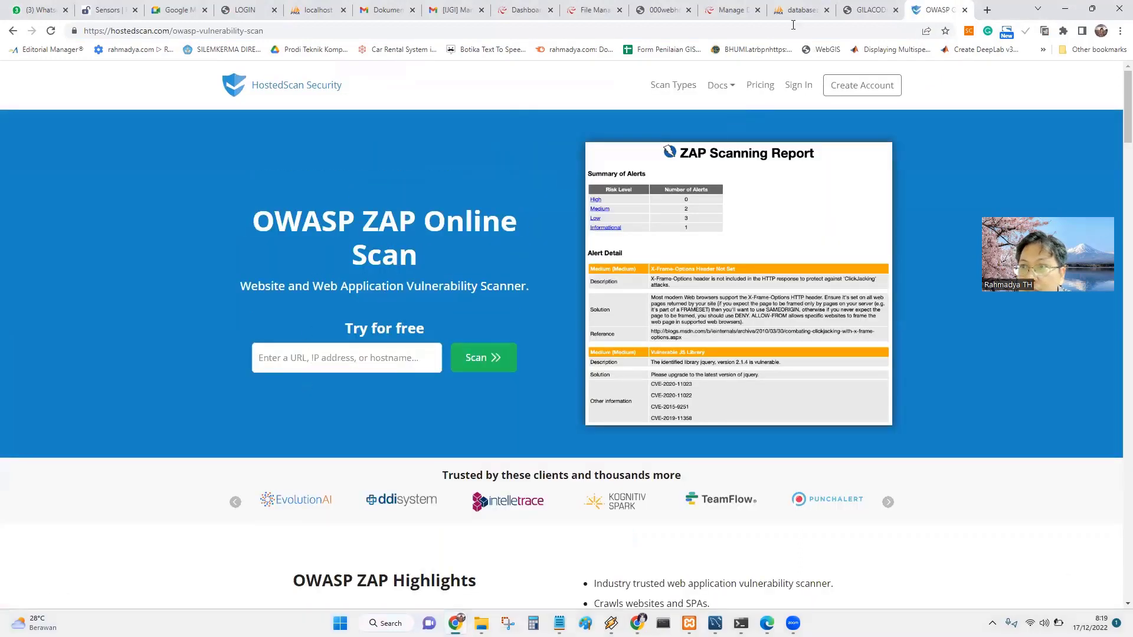
Scan the CRUD site address, fill the contact e-mail from suggestions, and submit the request.
{"action": "left_click", "coordinate": [865, 10]}
{"action": "left_click_drag", "start_coordinate": [239, 32], "coordinate": [67, 35]}
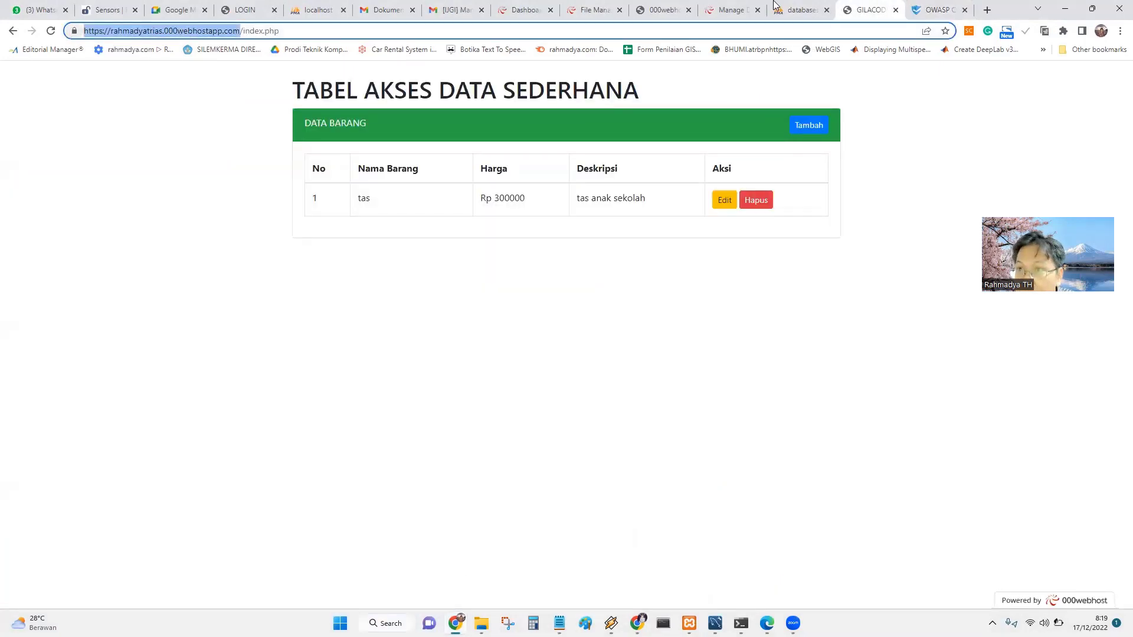
{"action": "left_click", "coordinate": [938, 10]}
{"action": "left_click", "coordinate": [370, 351]}
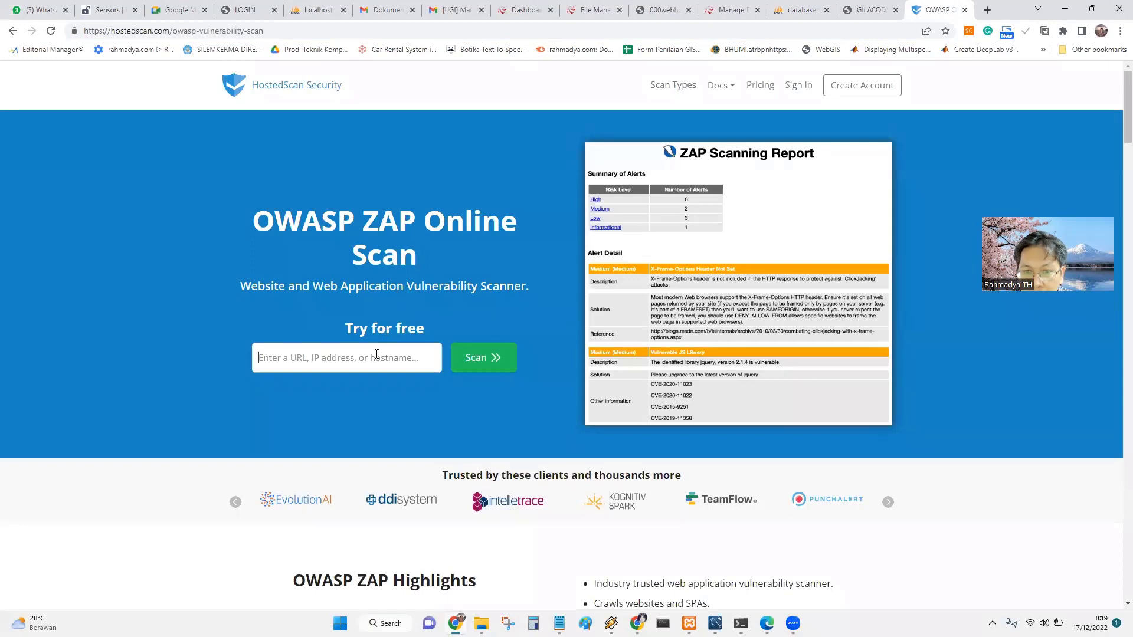
{"action": "key", "text": "ctrl+v"}
{"action": "left_click", "coordinate": [476, 359]}
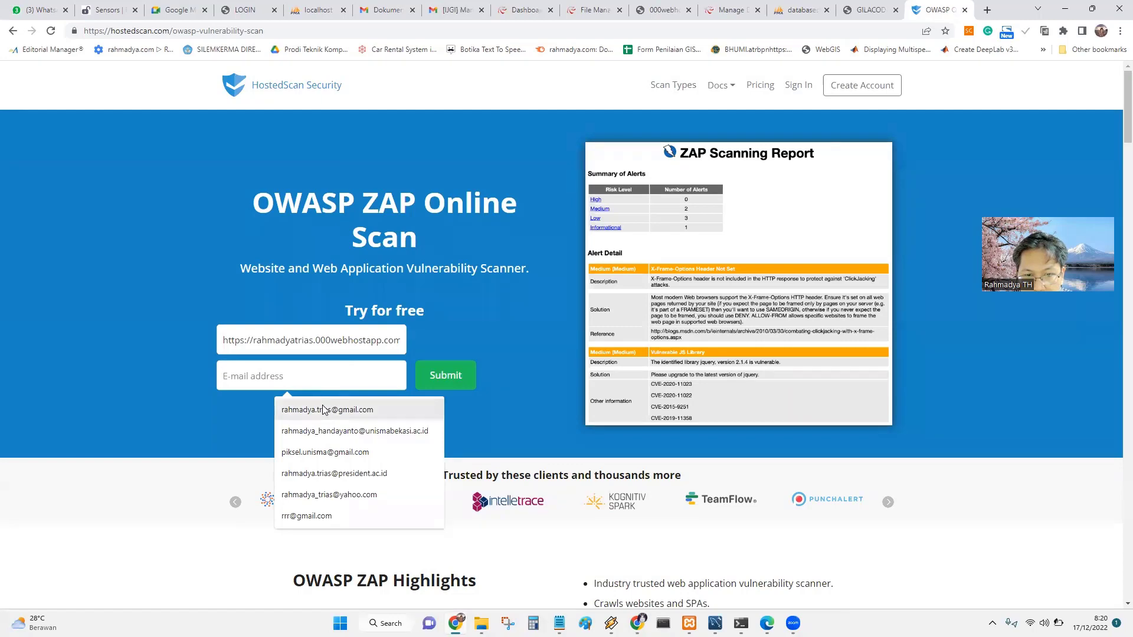
{"action": "left_click", "coordinate": [353, 407]}
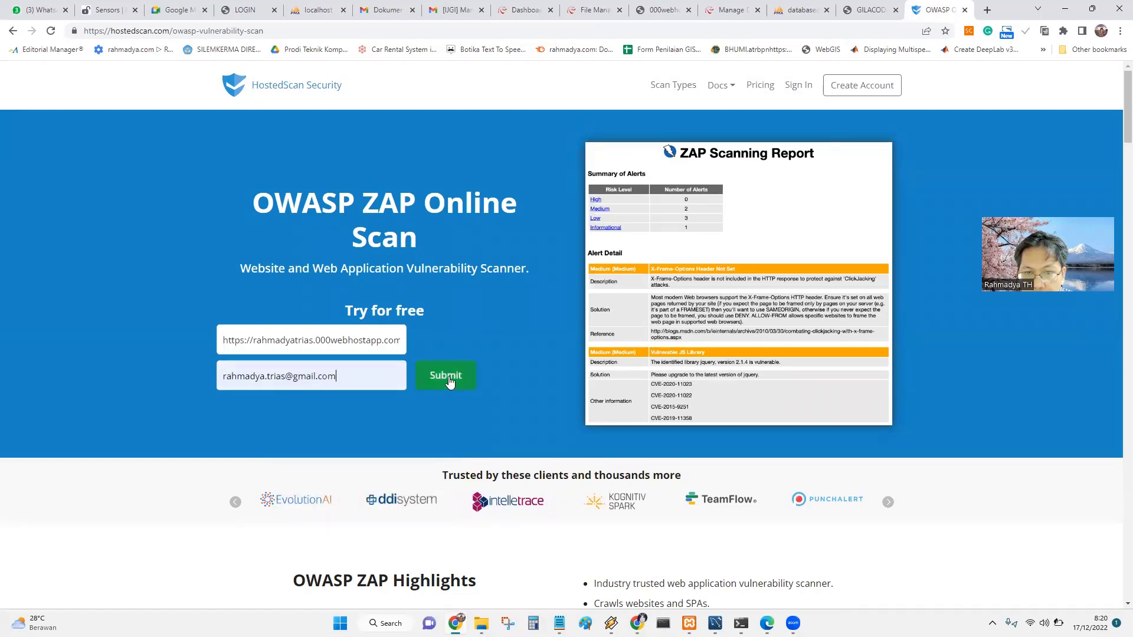
{"action": "left_click", "coordinate": [449, 383]}
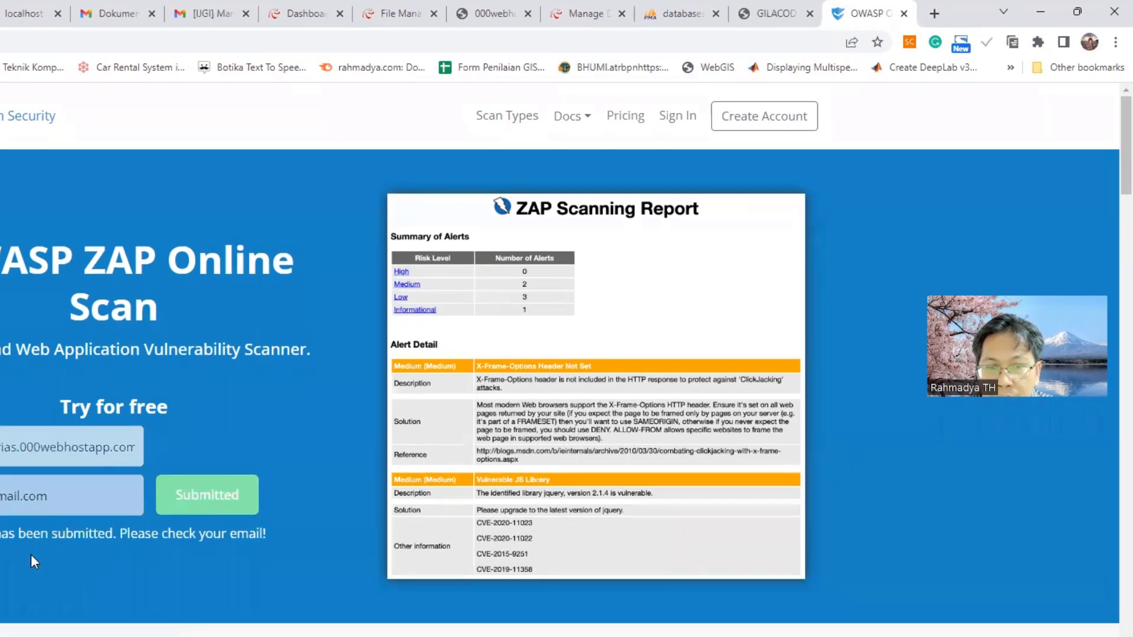
{"action": "left_click_drag", "start_coordinate": [20, 533], "coordinate": [96, 534]}
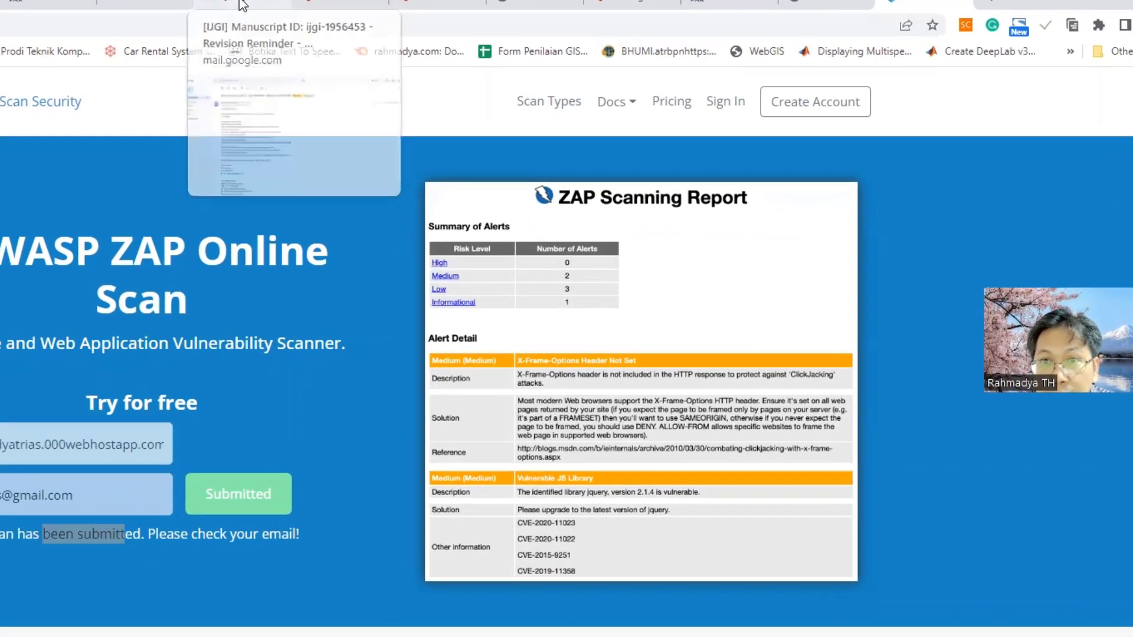
Open the HostedScan sign-in email in Gmail and follow its See Results link.
{"action": "left_click", "coordinate": [211, 13]}
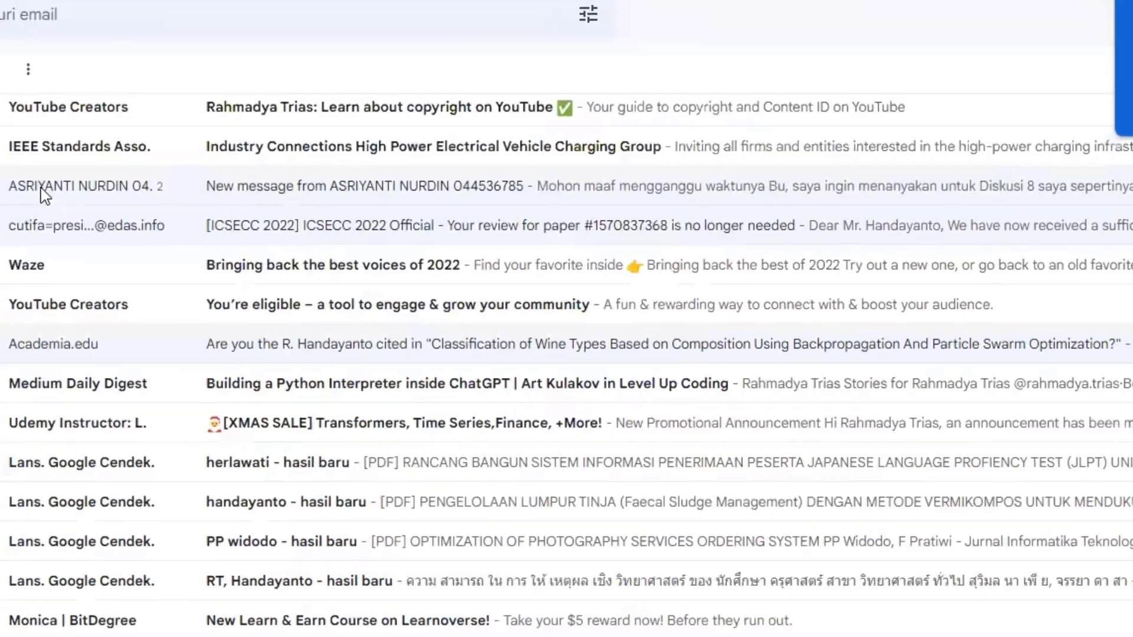
{"action": "scroll", "coordinate": [41, 195], "scroll_direction": "up", "scroll_amount": 3}
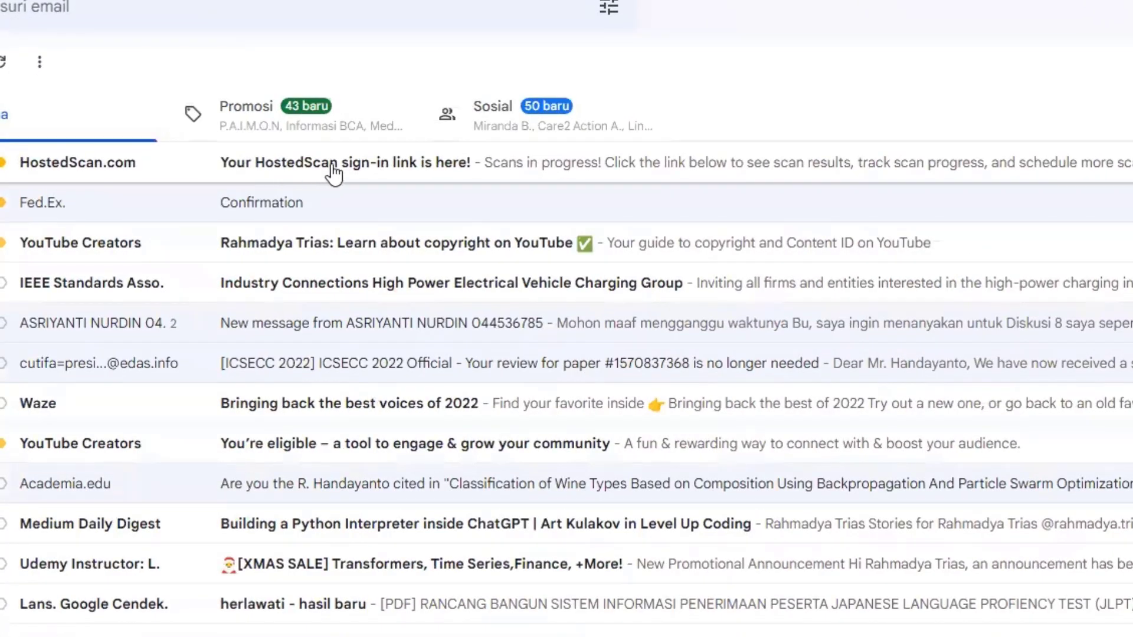
{"action": "left_click", "coordinate": [334, 171]}
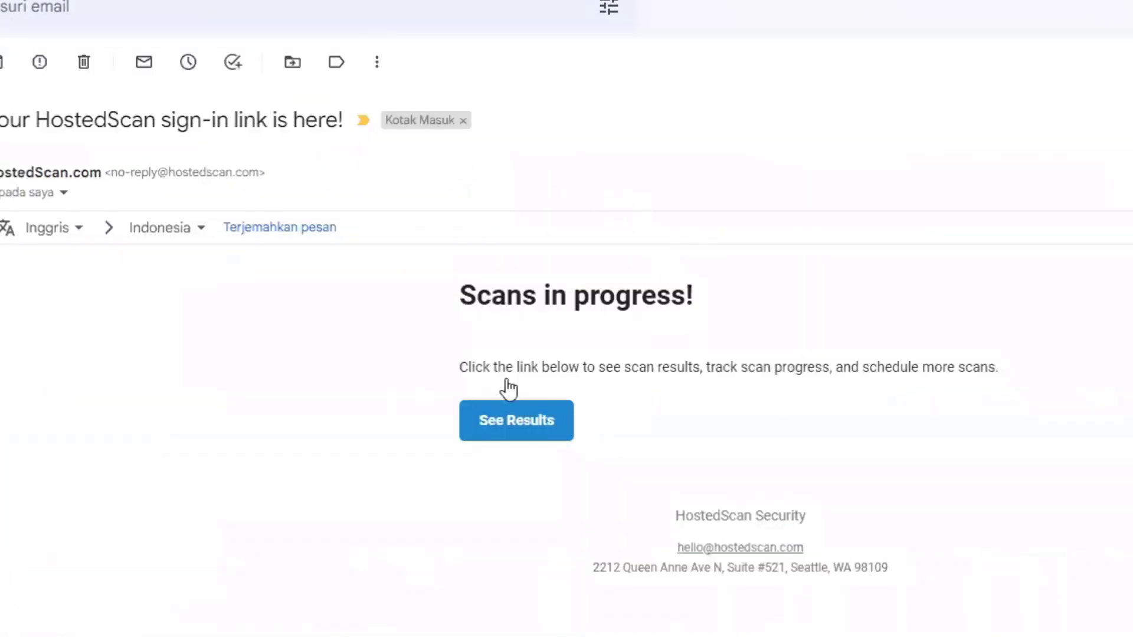
{"action": "left_click", "coordinate": [519, 421]}
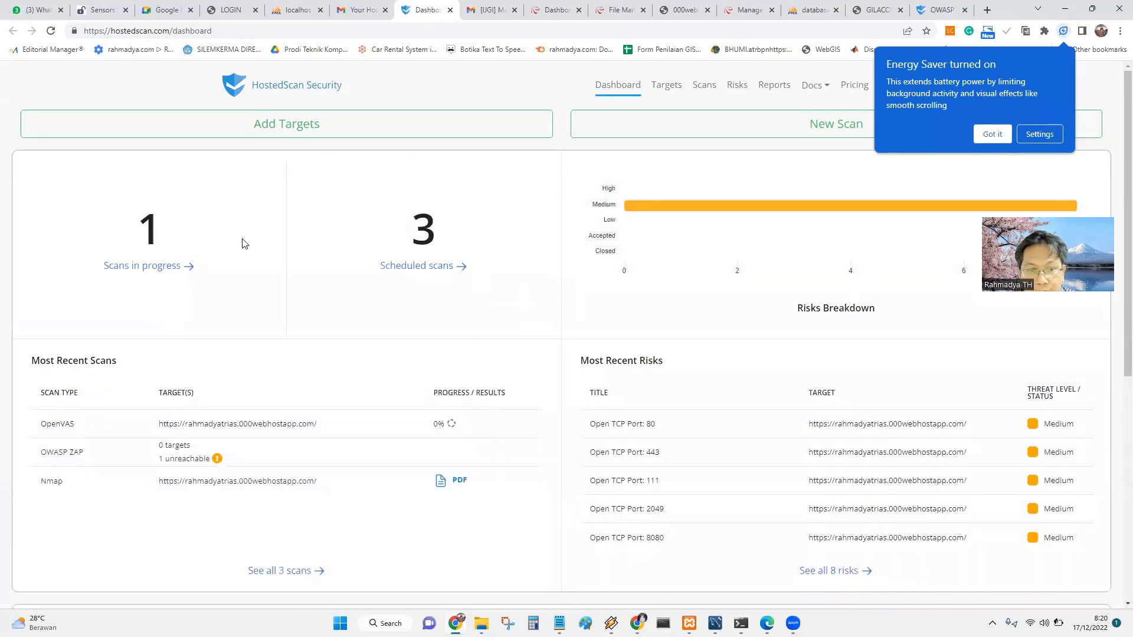
Review the dashboard charts, toggling the High risks series.
{"action": "scroll", "coordinate": [242, 244], "scroll_direction": "down", "scroll_amount": 6}
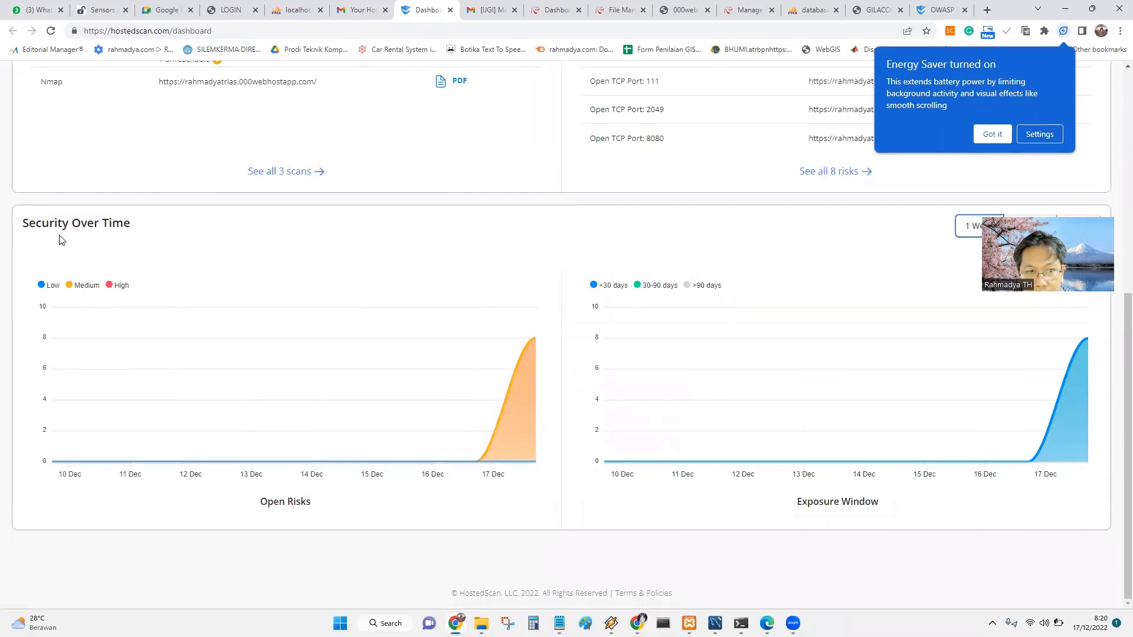
{"action": "left_click", "coordinate": [120, 289]}
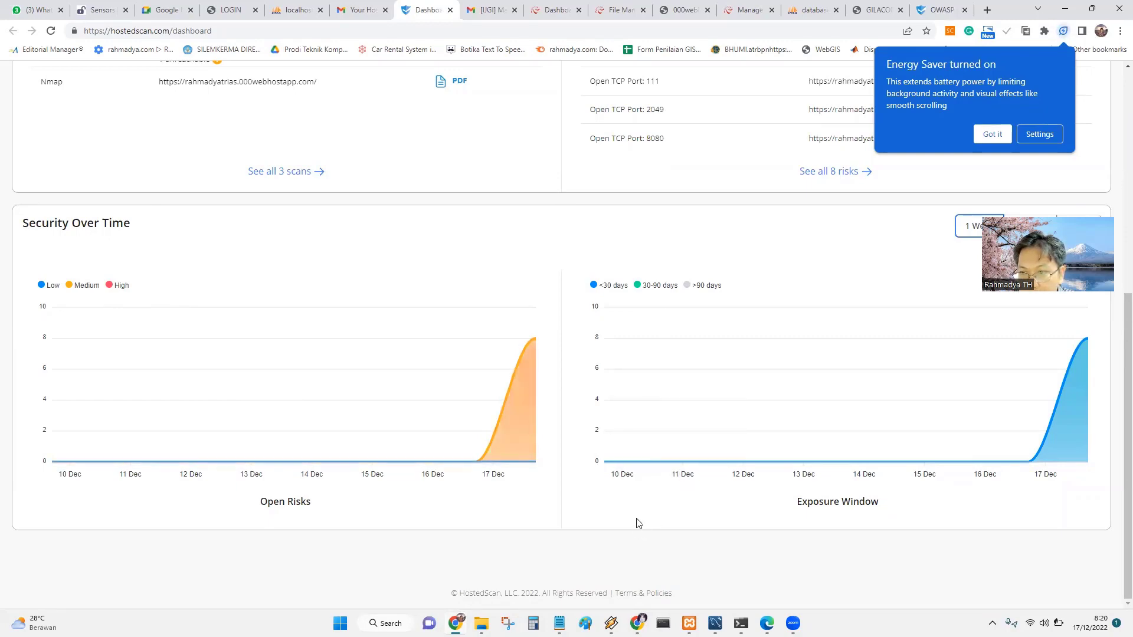
{"action": "scroll", "coordinate": [637, 523], "scroll_direction": "up", "scroll_amount": 7}
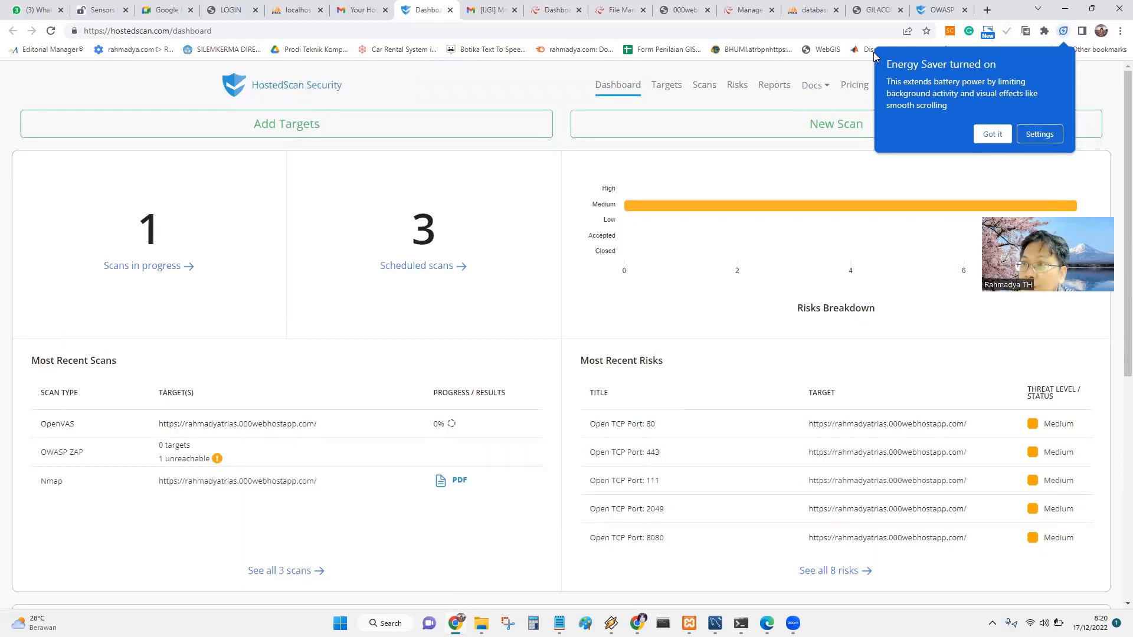
Open the Create a Report page and scroll its preview covering 1 target and 8 risks.
{"action": "left_click", "coordinate": [777, 90]}
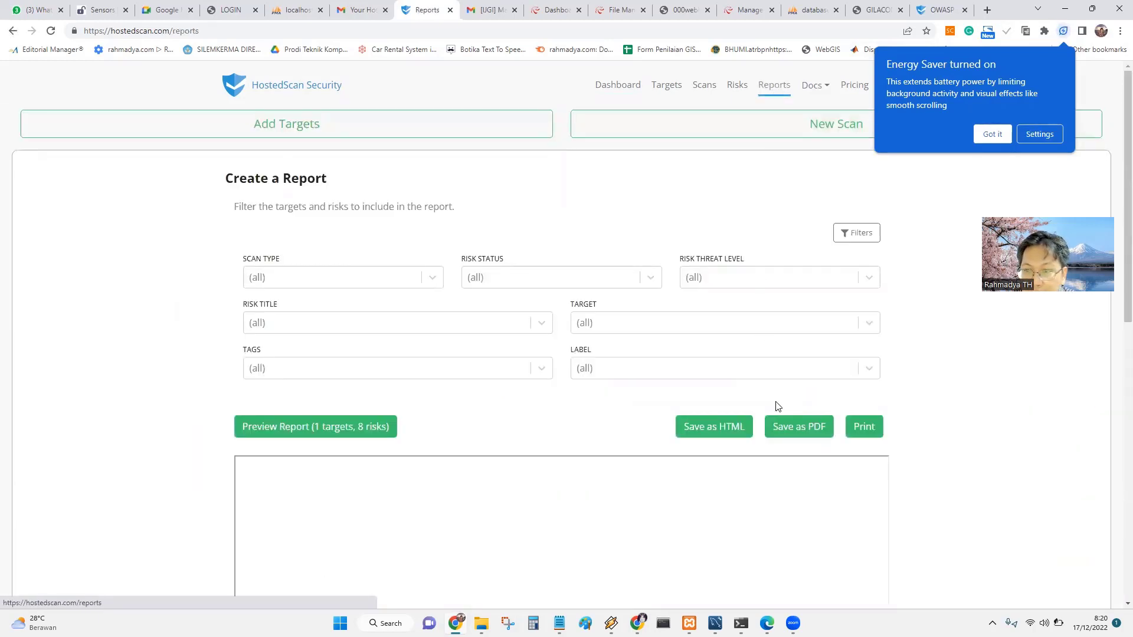
{"action": "scroll", "coordinate": [926, 424], "scroll_direction": "down", "scroll_amount": 2}
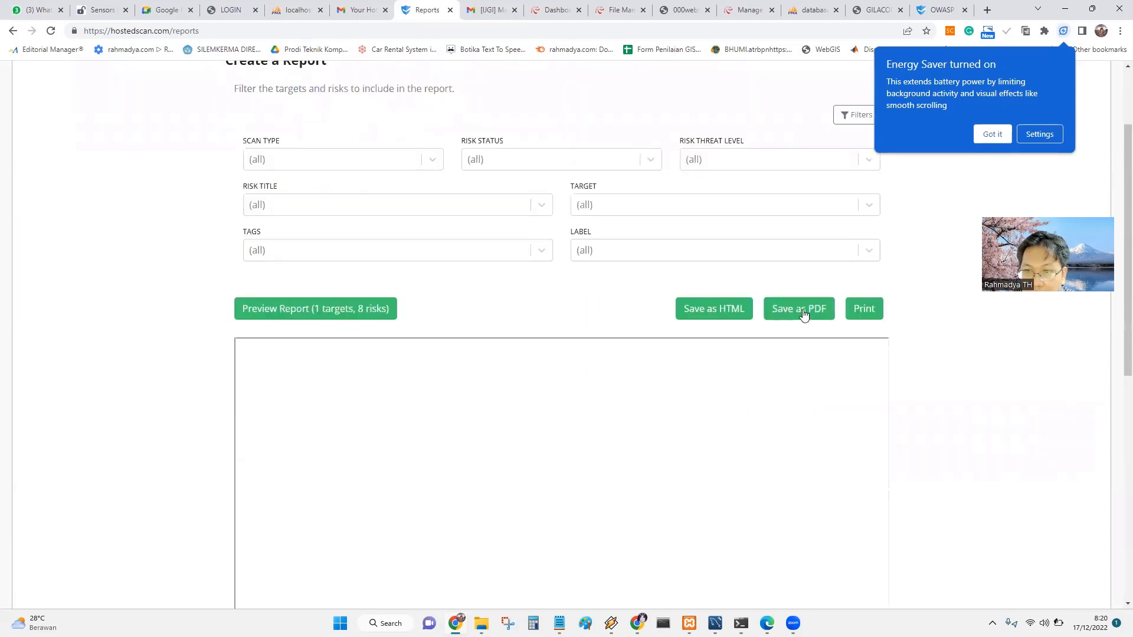
{"action": "scroll", "coordinate": [971, 468], "scroll_direction": "down", "scroll_amount": 5}
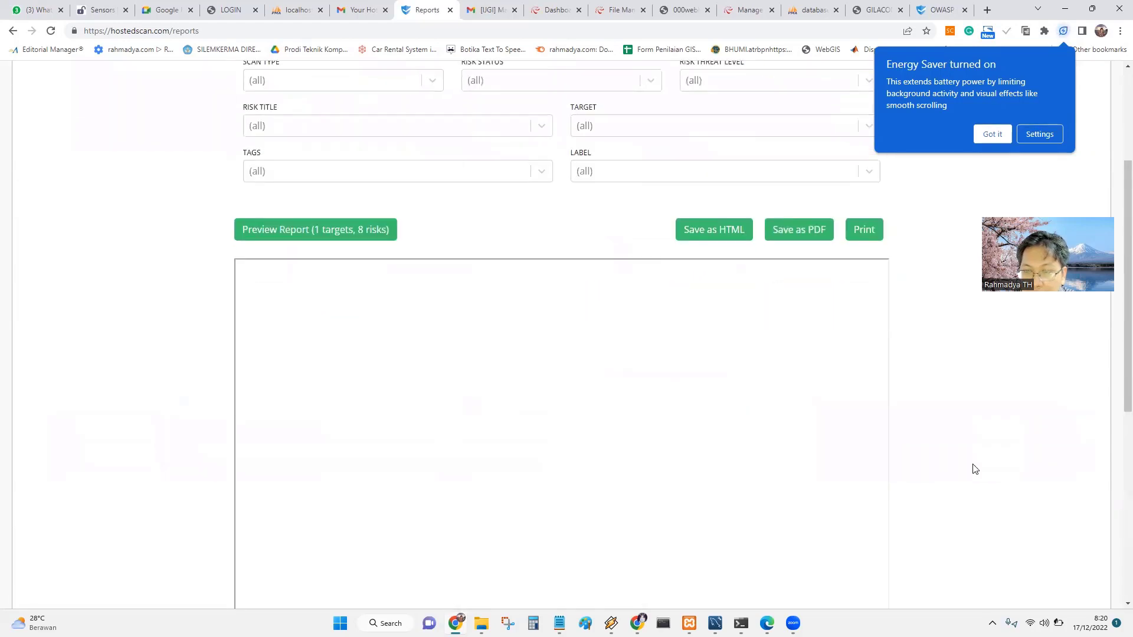
{"action": "scroll", "coordinate": [975, 469], "scroll_direction": "up", "scroll_amount": 5}
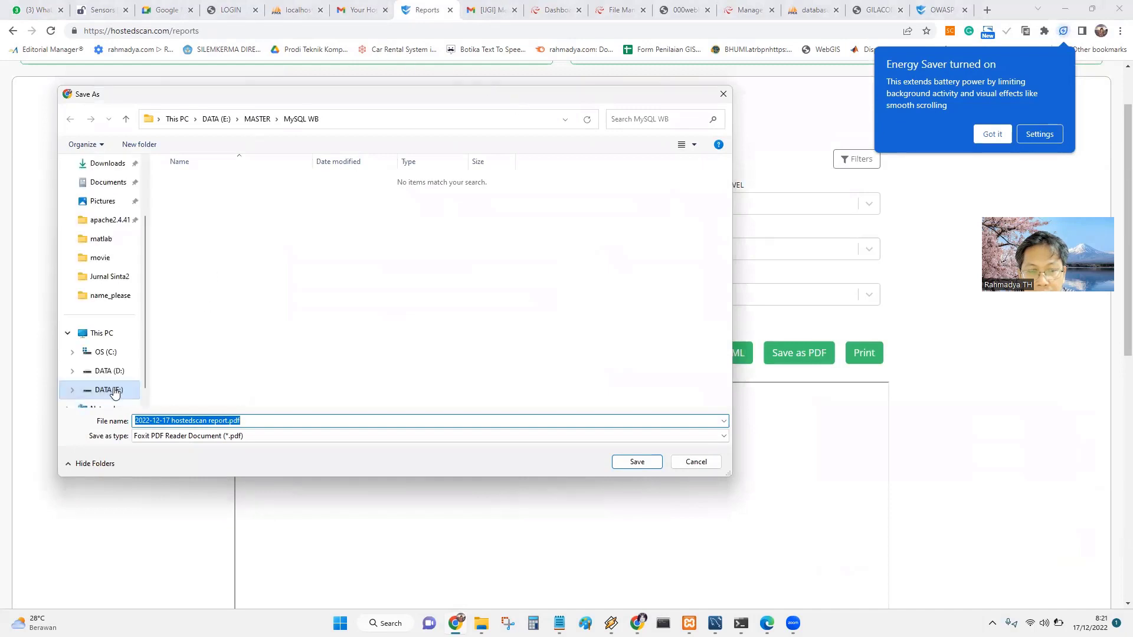
Save the HostedScan report PDF into the Pengajaran\Web Dasar\Latihan folder on DATA (E:).
{"action": "left_click", "coordinate": [348, 116]}
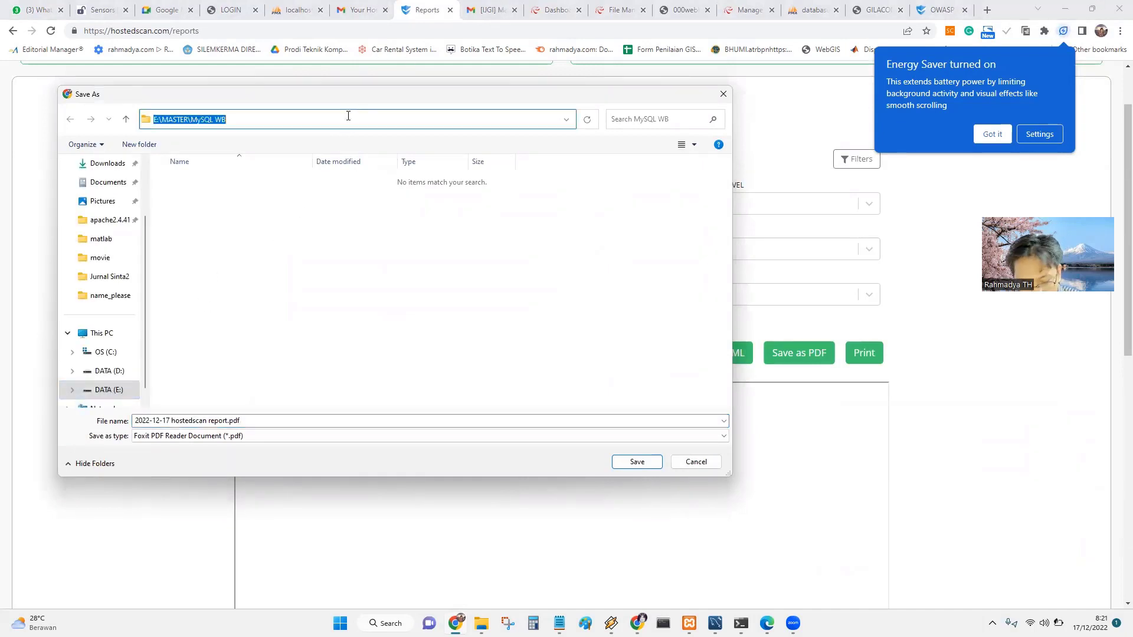
{"action": "type", "text": "https://rahmadyatrias.000webhostapp.com/"}
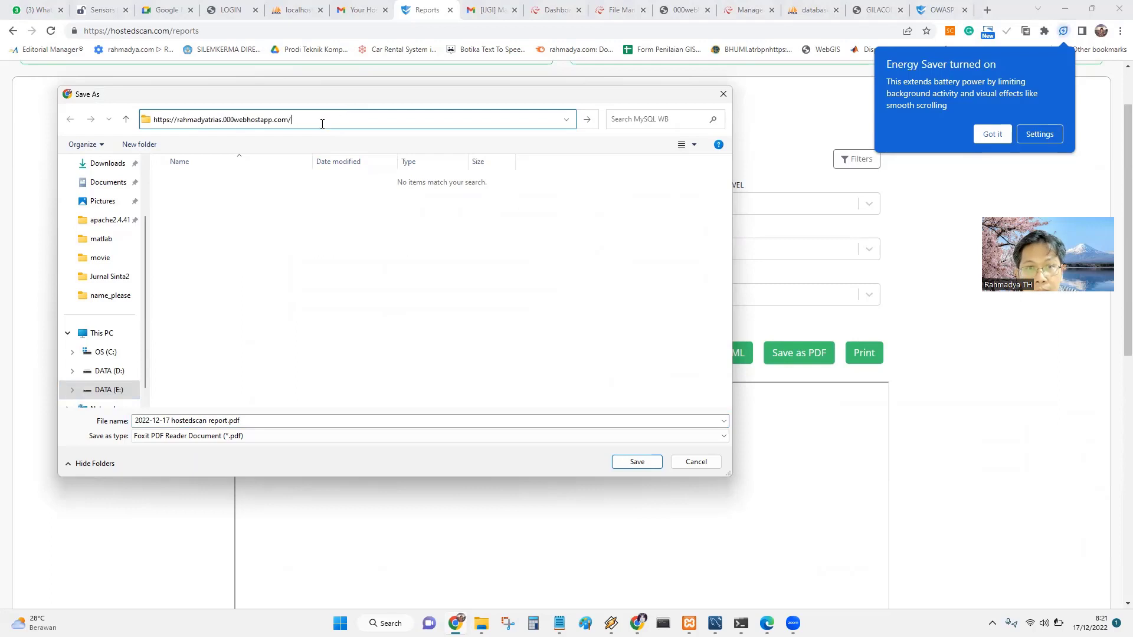
{"action": "key", "text": "ctrl+a"}
{"action": "left_click", "coordinate": [105, 392]}
{"action": "left_click", "coordinate": [235, 365]}
{"action": "type", "text": "pe"}
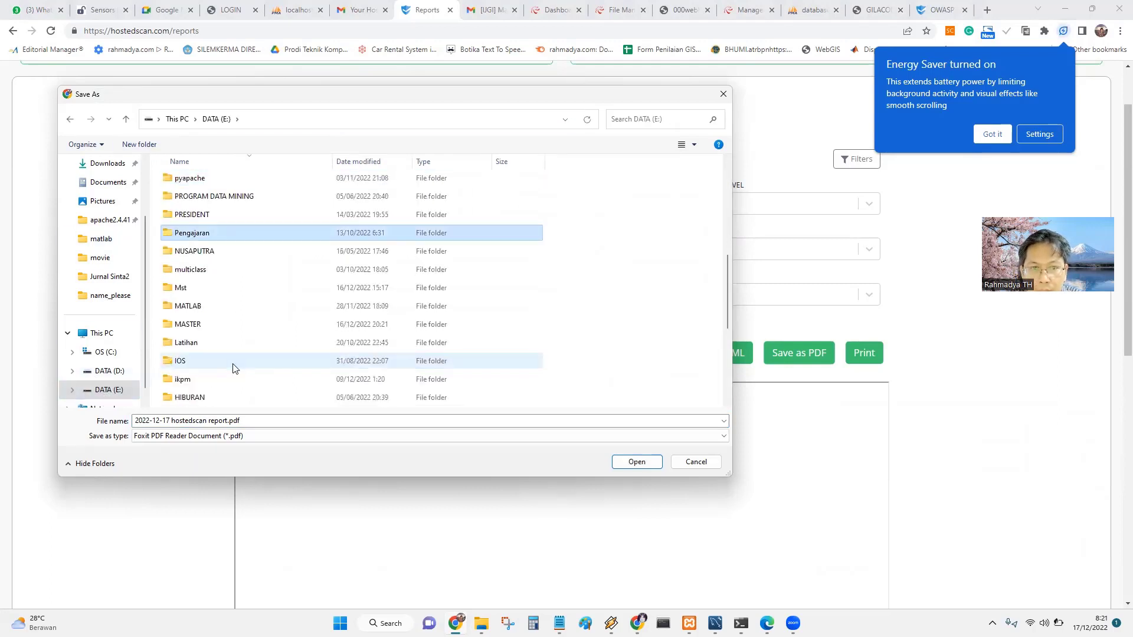
{"action": "key", "text": "Return"}
{"action": "type", "text": "w"}
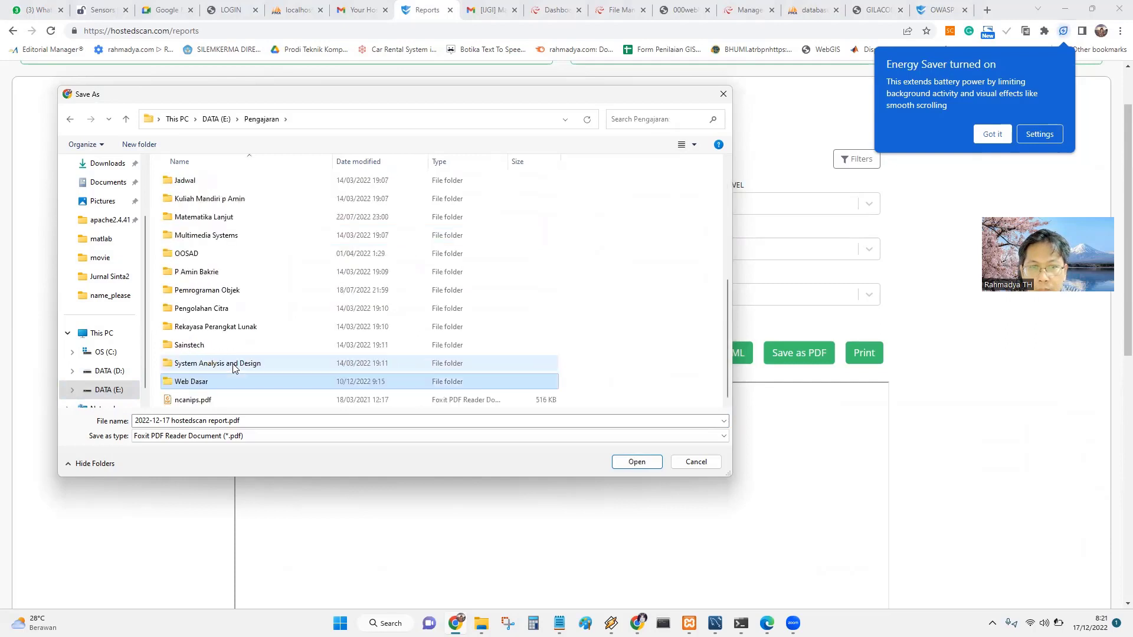
{"action": "key", "text": "Return"}
{"action": "type", "text": "l"}
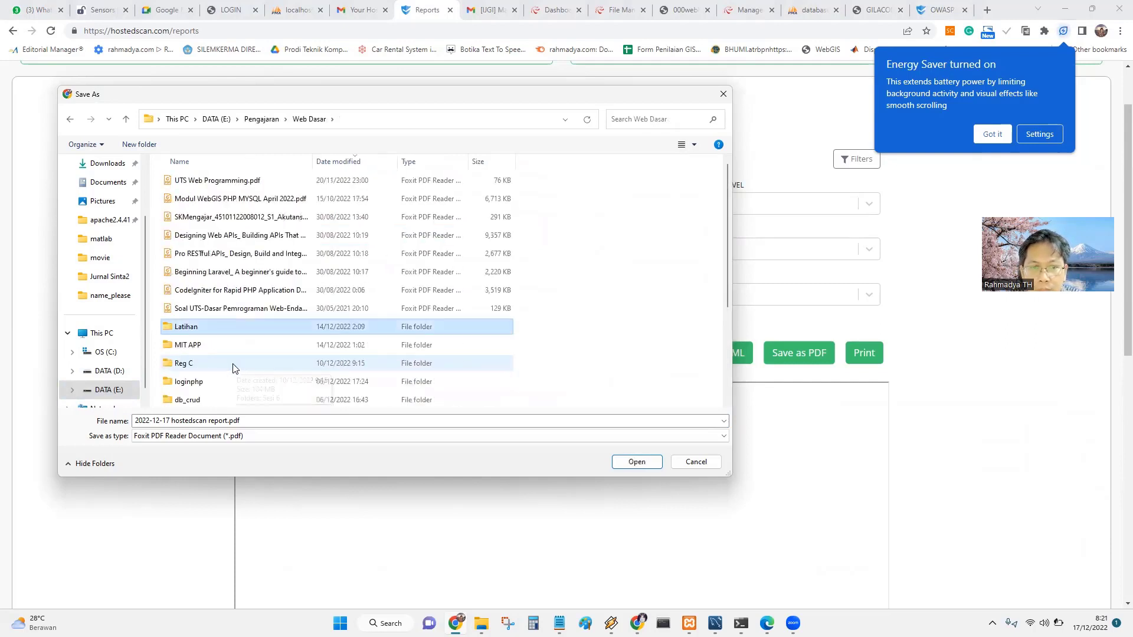
{"action": "key", "text": "Return"}
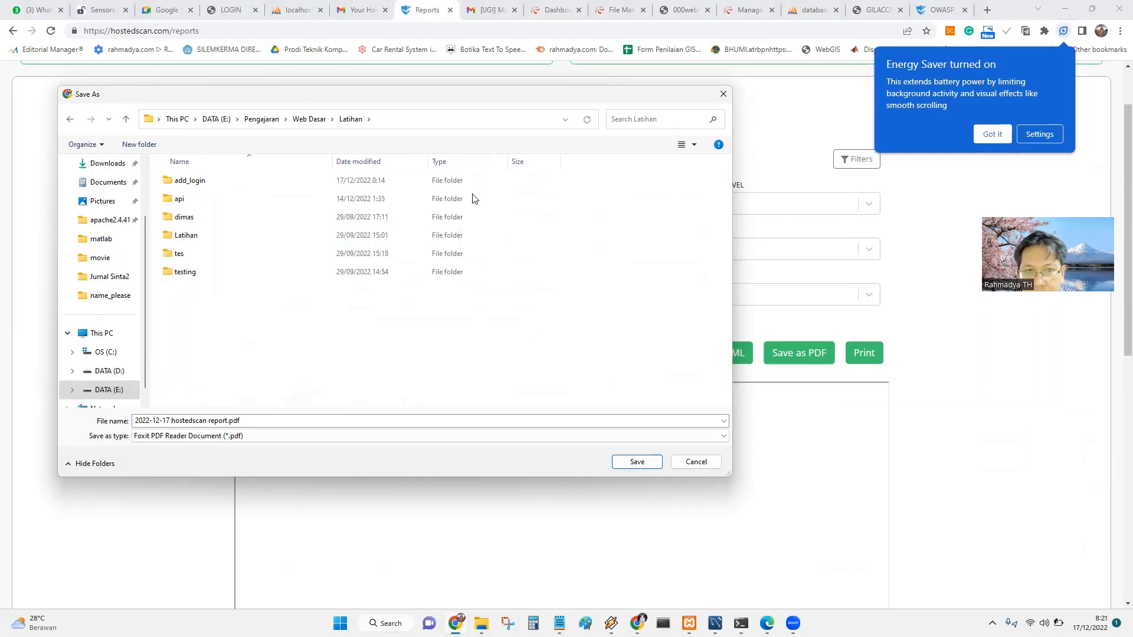
{"action": "left_click", "coordinate": [391, 118]}
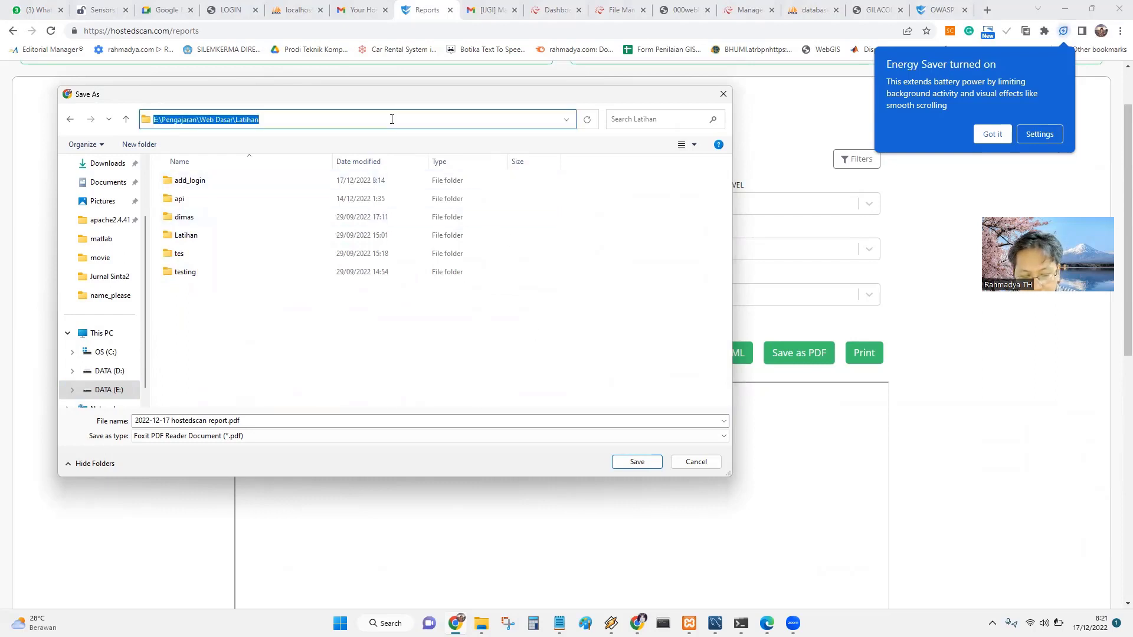
{"action": "left_click", "coordinate": [617, 460]}
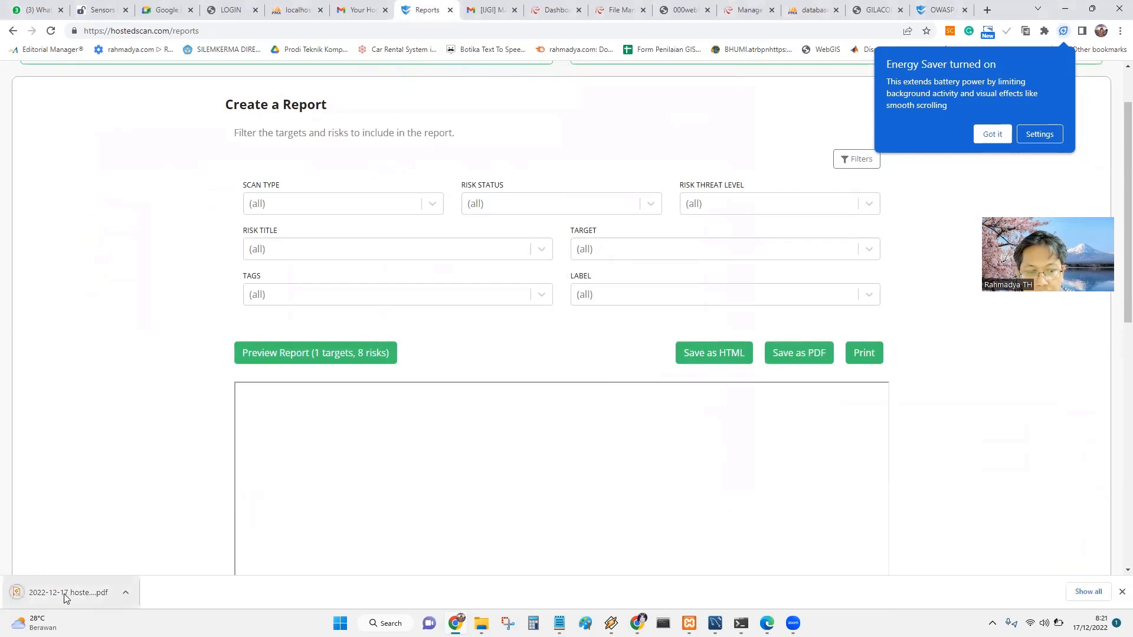
Open the saved report, scroll to page 9 and select the Port 80 finding's first sentence.
{"action": "left_click", "coordinate": [66, 593]}
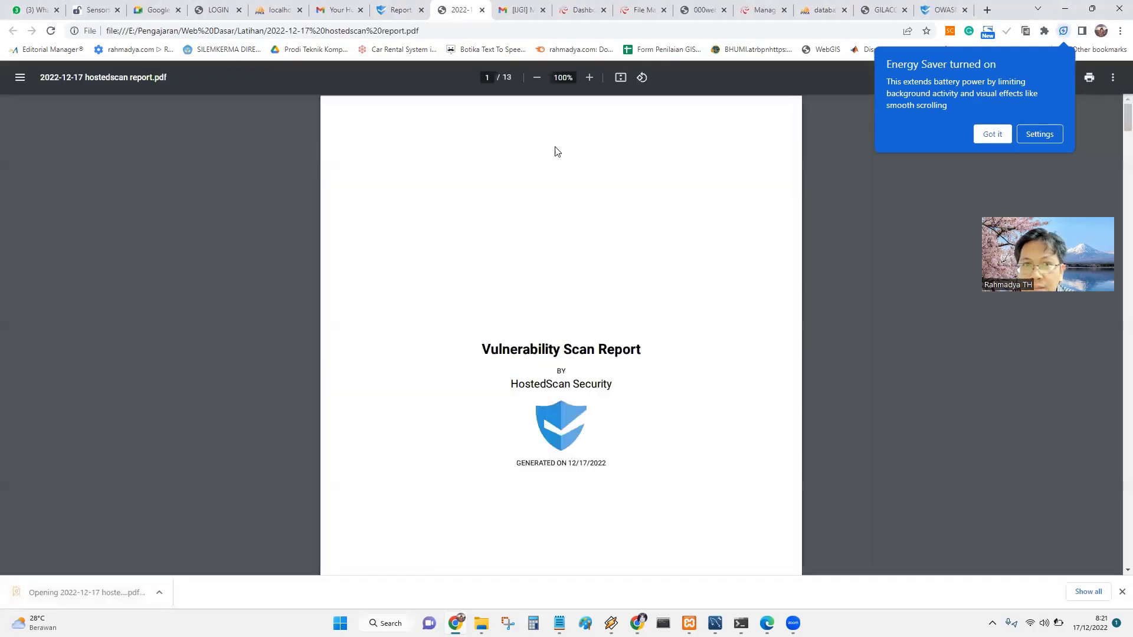
{"action": "scroll", "coordinate": [613, 289], "scroll_direction": "down", "scroll_amount": 7}
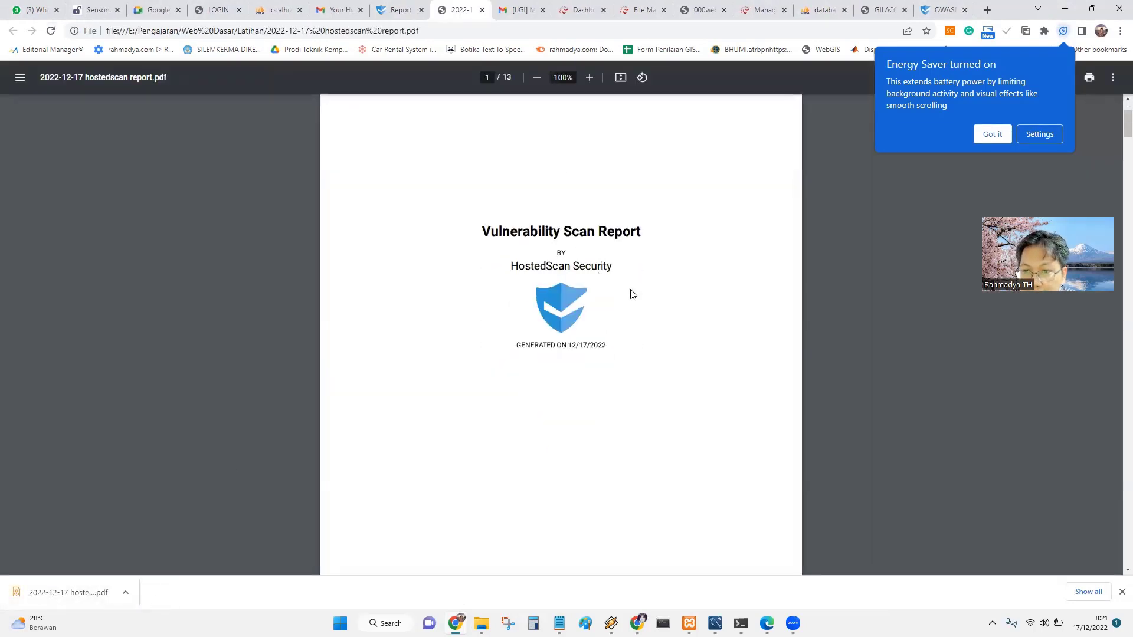
{"action": "scroll", "coordinate": [585, 299], "scroll_direction": "down", "scroll_amount": 3}
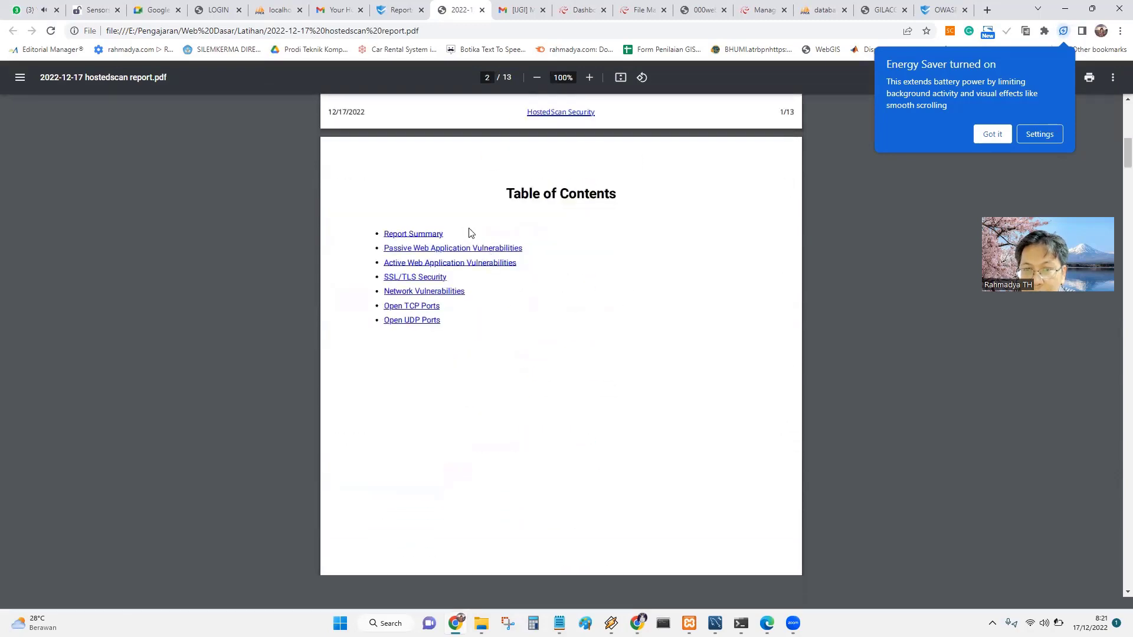
{"action": "scroll", "coordinate": [456, 251], "scroll_direction": "down", "scroll_amount": 5}
{"action": "scroll", "coordinate": [455, 254], "scroll_direction": "down", "scroll_amount": 4}
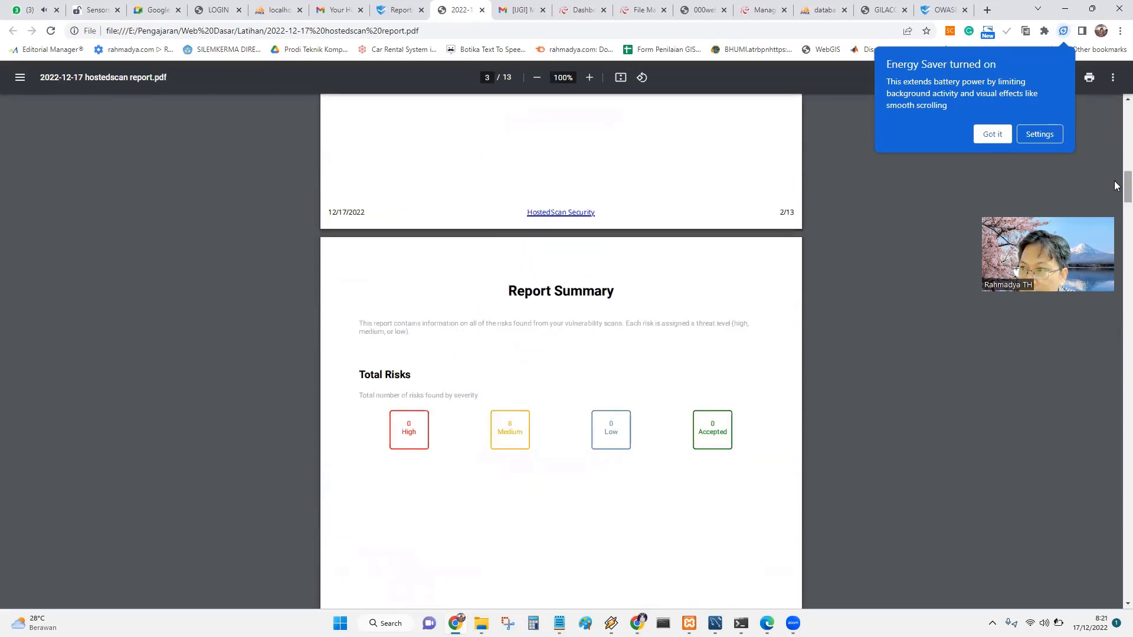
{"action": "scroll", "coordinate": [1115, 213], "scroll_direction": "down", "scroll_amount": 9}
{"action": "left_click_drag", "start_coordinate": [1115, 213], "coordinate": [1115, 199]}
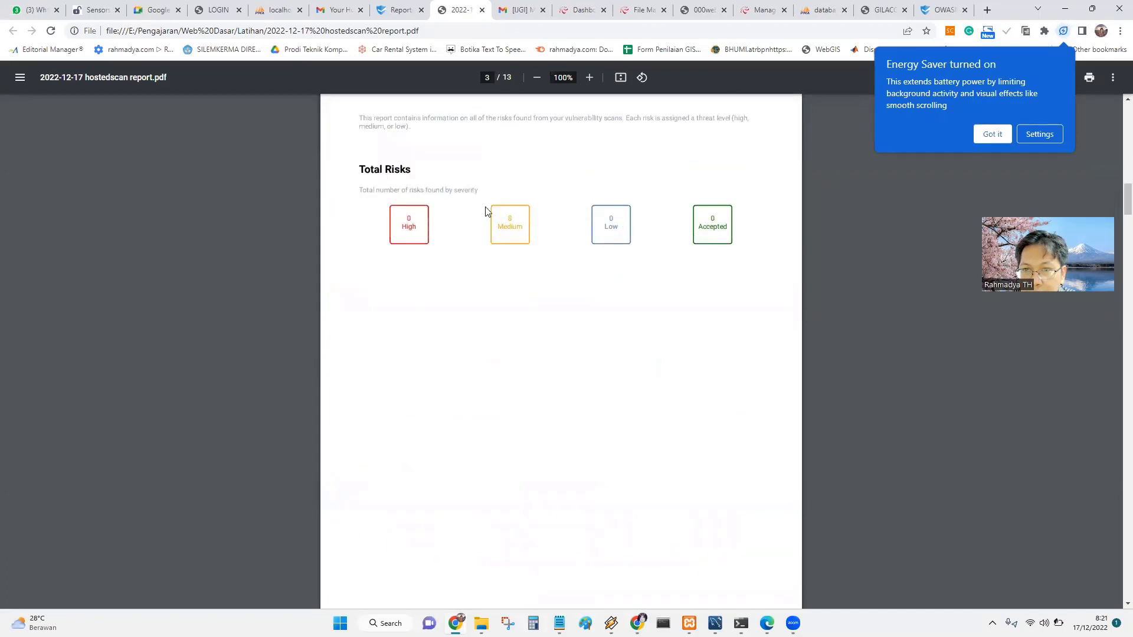
{"action": "left_click_drag", "start_coordinate": [1116, 197], "coordinate": [1115, 431]}
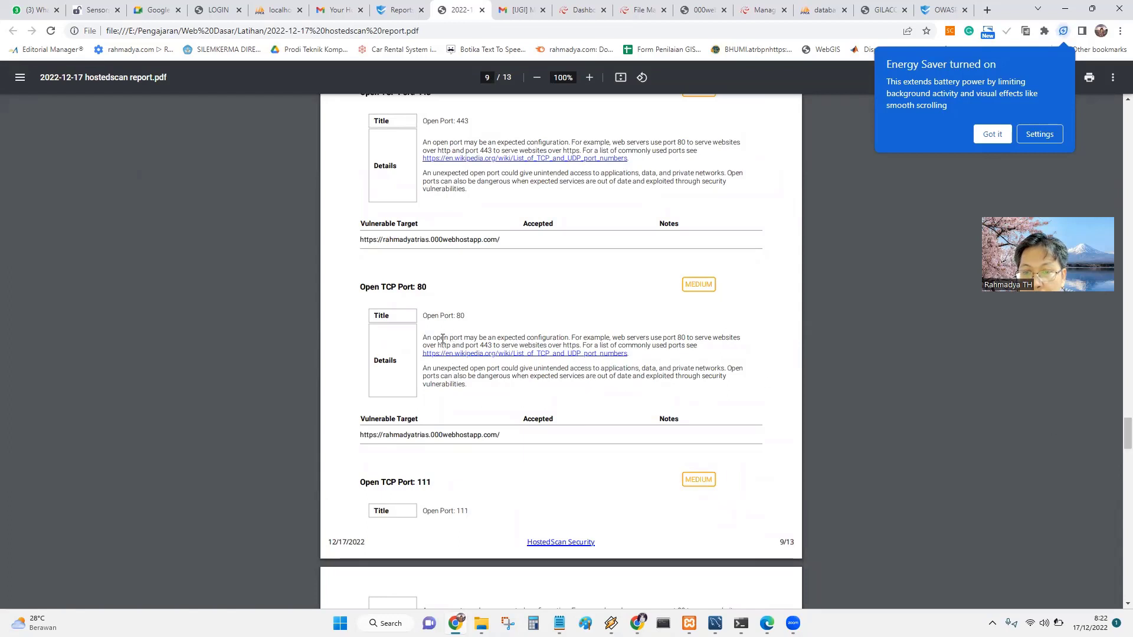
{"action": "mouse_move", "coordinate": [429, 340]}
{"action": "left_mouse_down"}
{"action": "mouse_move", "coordinate": [611, 347]}
{"action": "mouse_move", "coordinate": [420, 342]}
{"action": "left_mouse_up"}
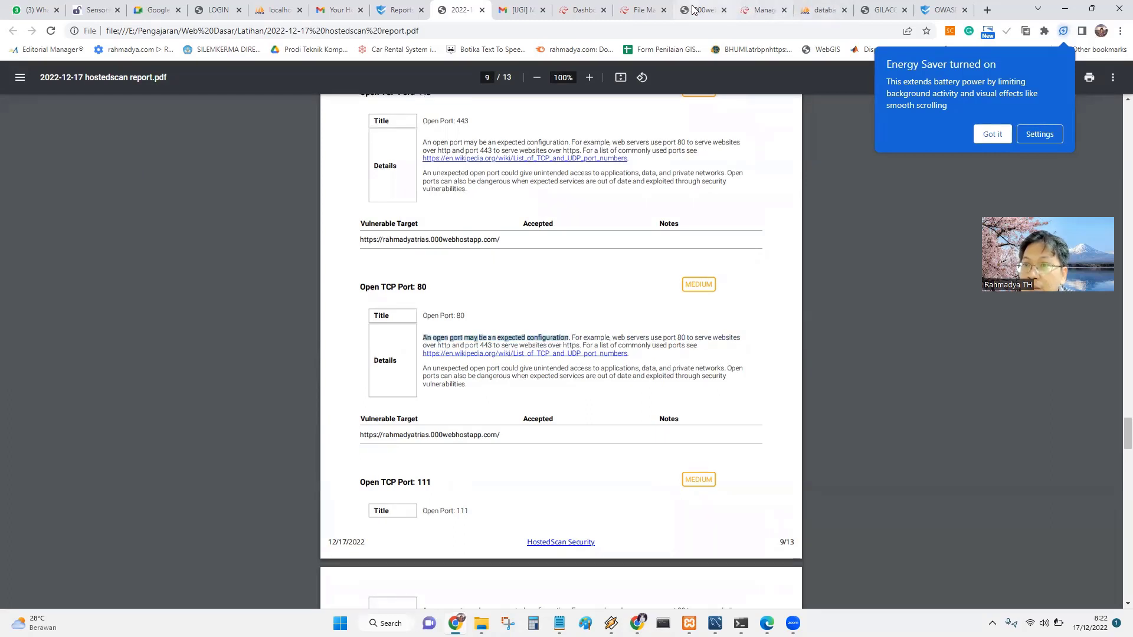
{"action": "left_click", "coordinate": [708, 10]}
Return to the OWASP ZAP scan page and reload it to get an empty scan form.
{"action": "left_click", "coordinate": [872, 11]}
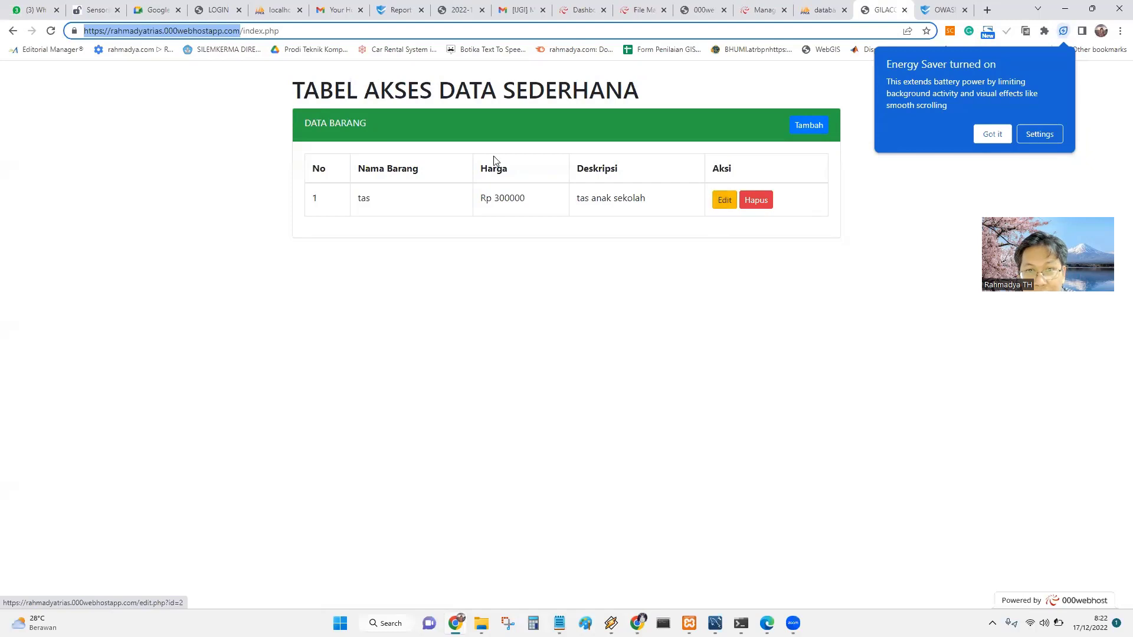
{"action": "left_click", "coordinate": [248, 124]}
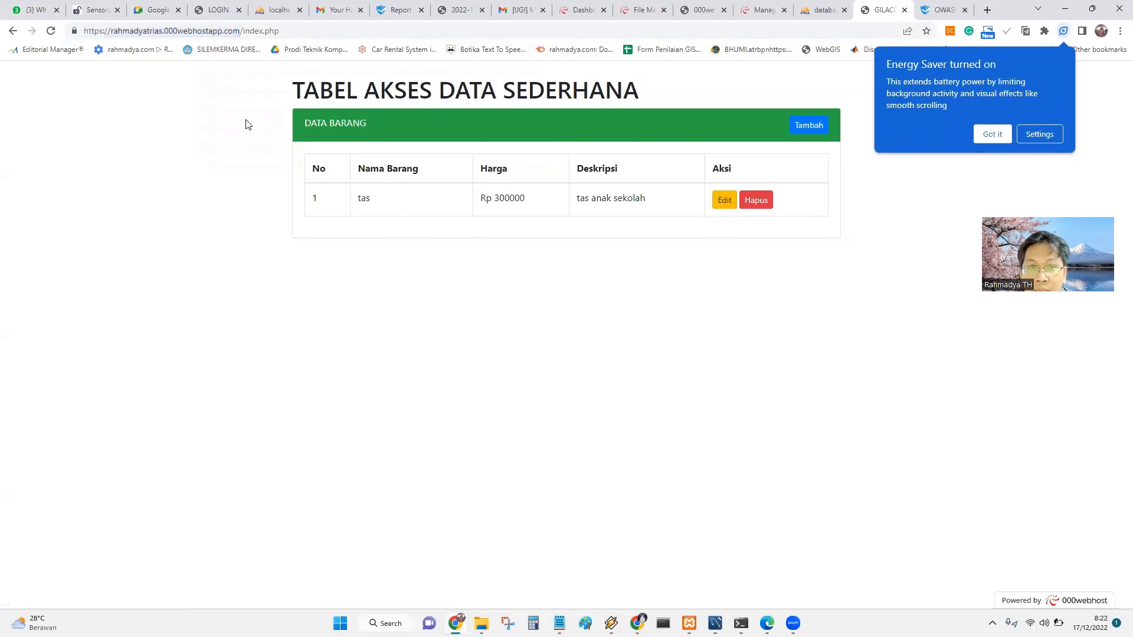
{"action": "left_click", "coordinate": [934, 15]}
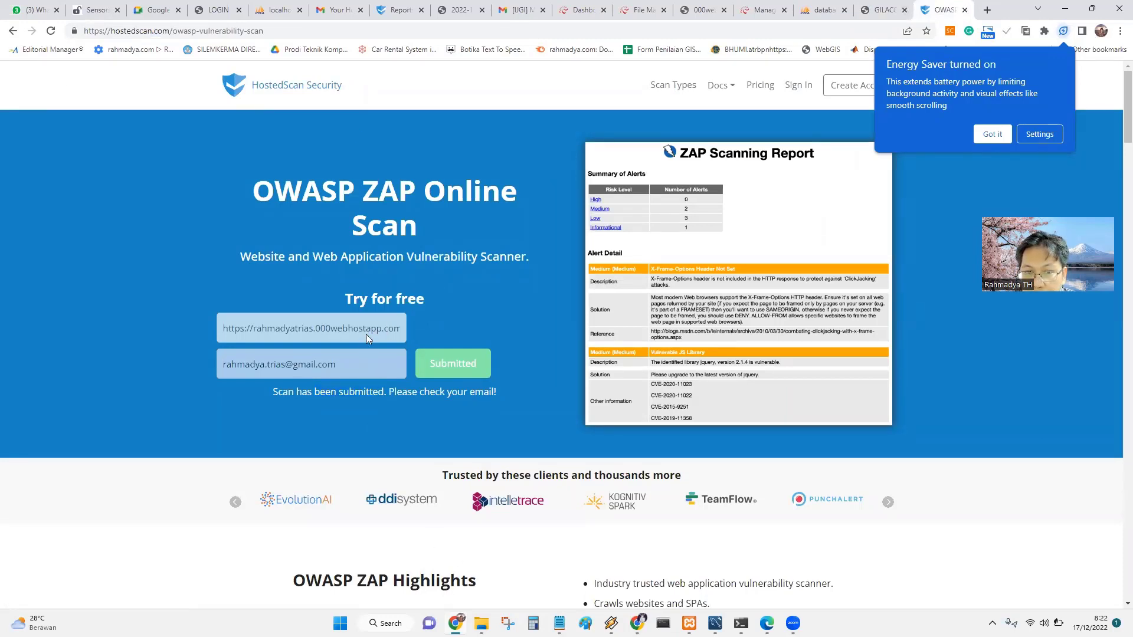
{"action": "left_click_drag", "start_coordinate": [357, 363], "coordinate": [318, 364]}
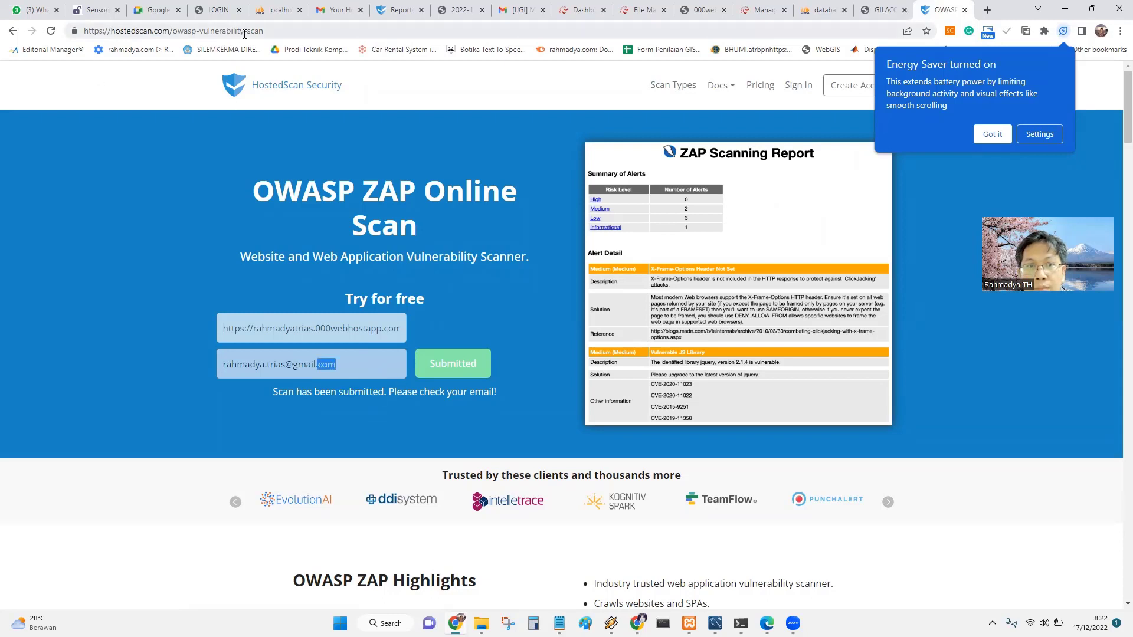
{"action": "left_click", "coordinate": [298, 32]}
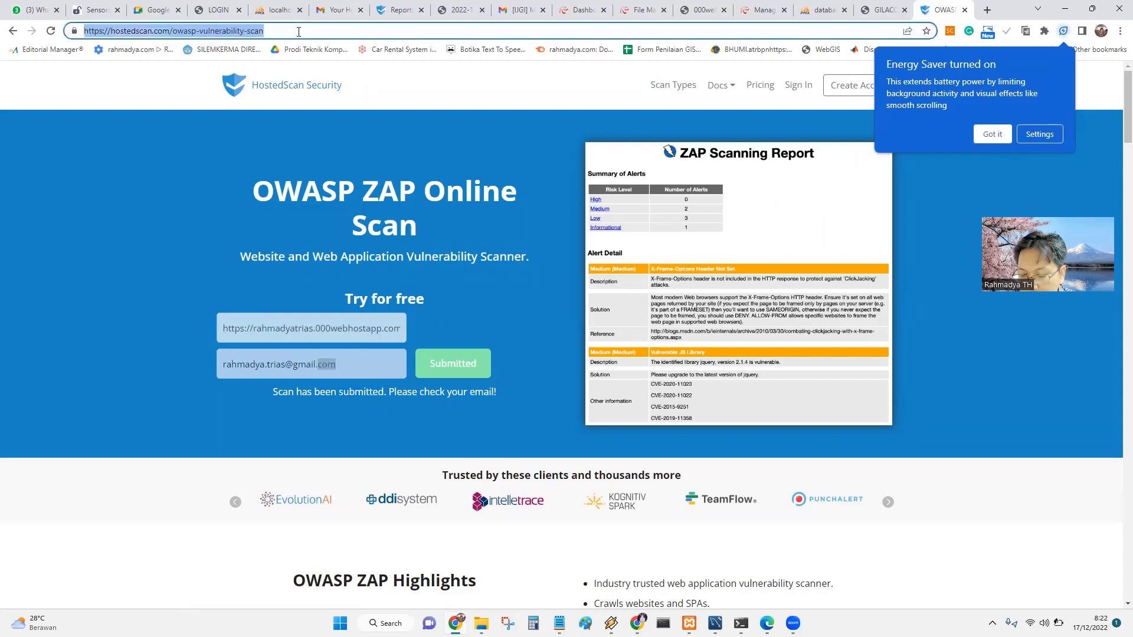
{"action": "key", "text": "Return"}
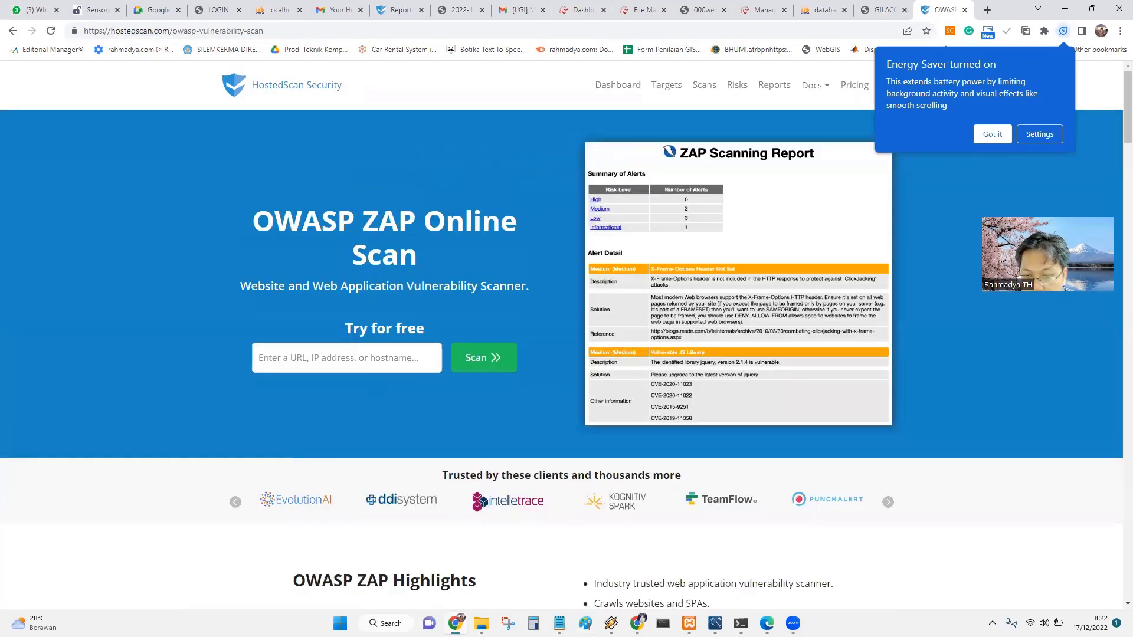
{"action": "mouse_move", "coordinate": [637, 623]}
{"action": "mouse_move", "coordinate": [689, 623]}
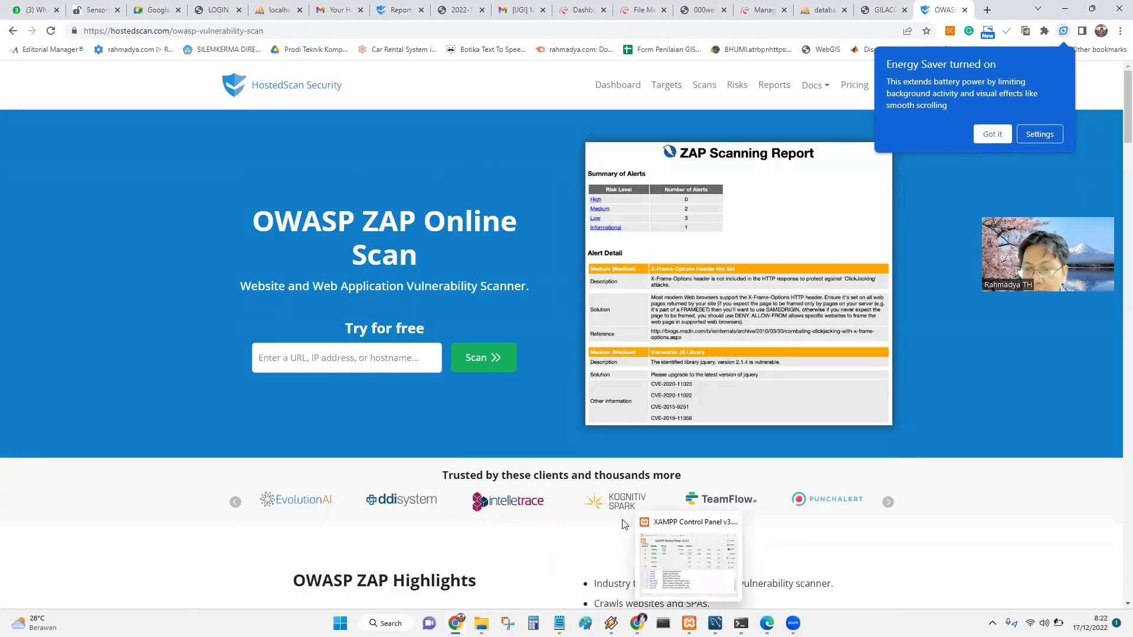
{"action": "left_click", "coordinate": [643, 567]}
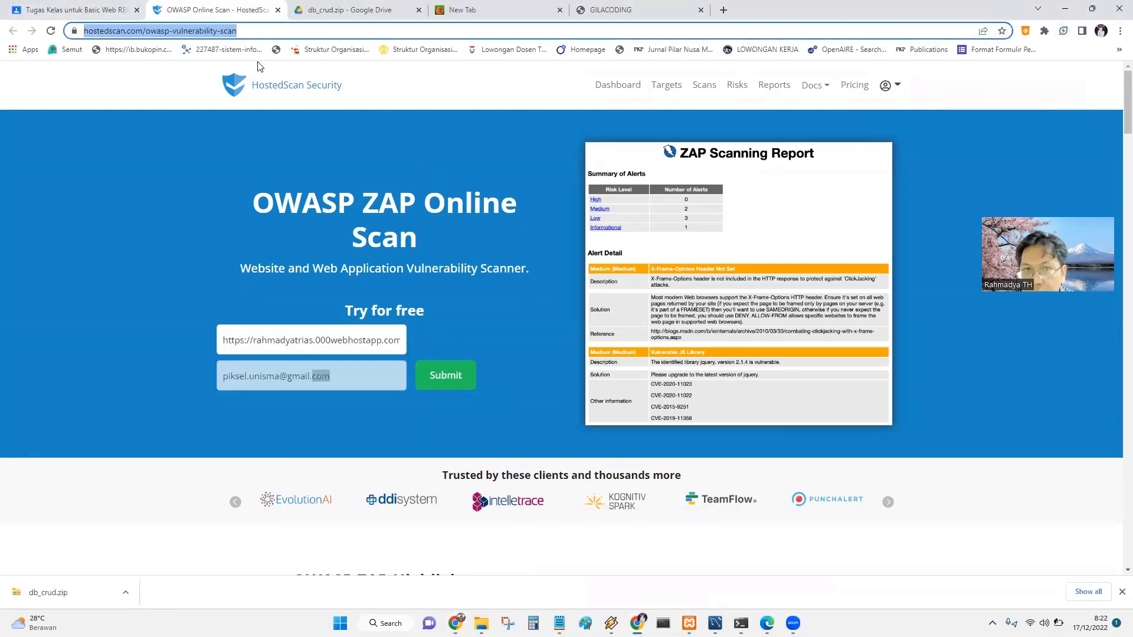
{"action": "left_click", "coordinate": [65, 10]}
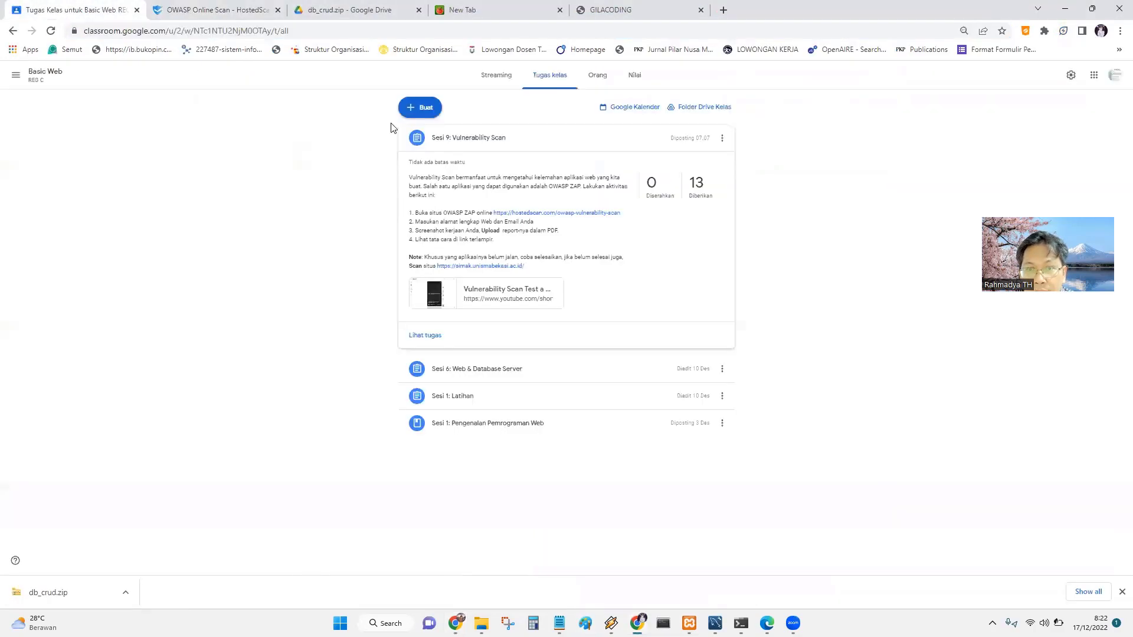
{"action": "left_click_drag", "start_coordinate": [528, 268], "coordinate": [447, 269]}
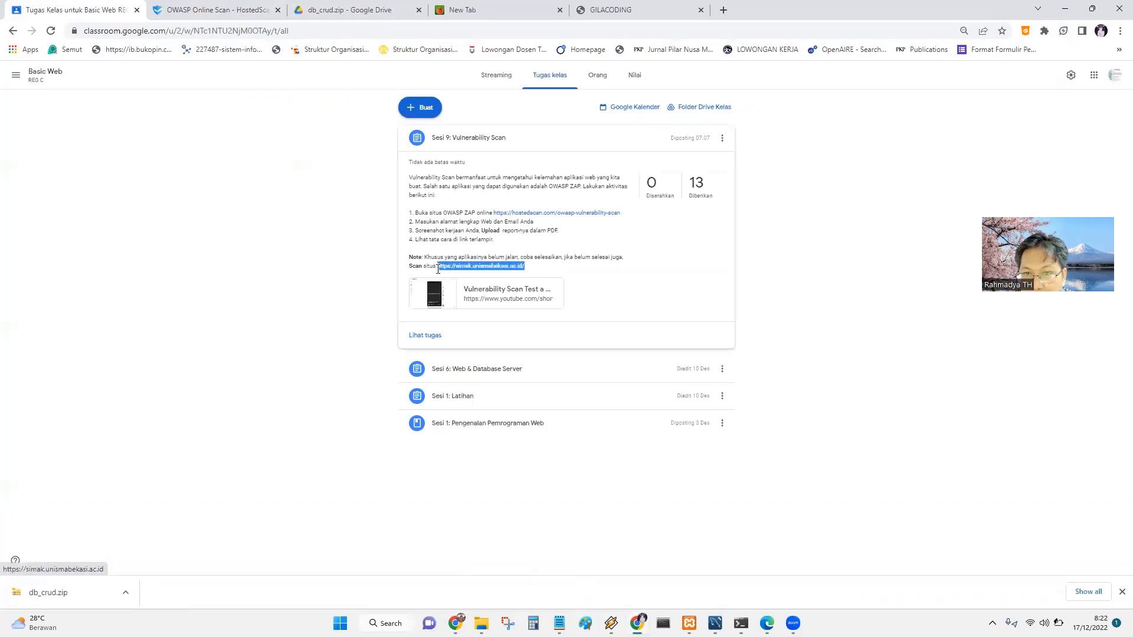
{"action": "right_click", "coordinate": [463, 269]}
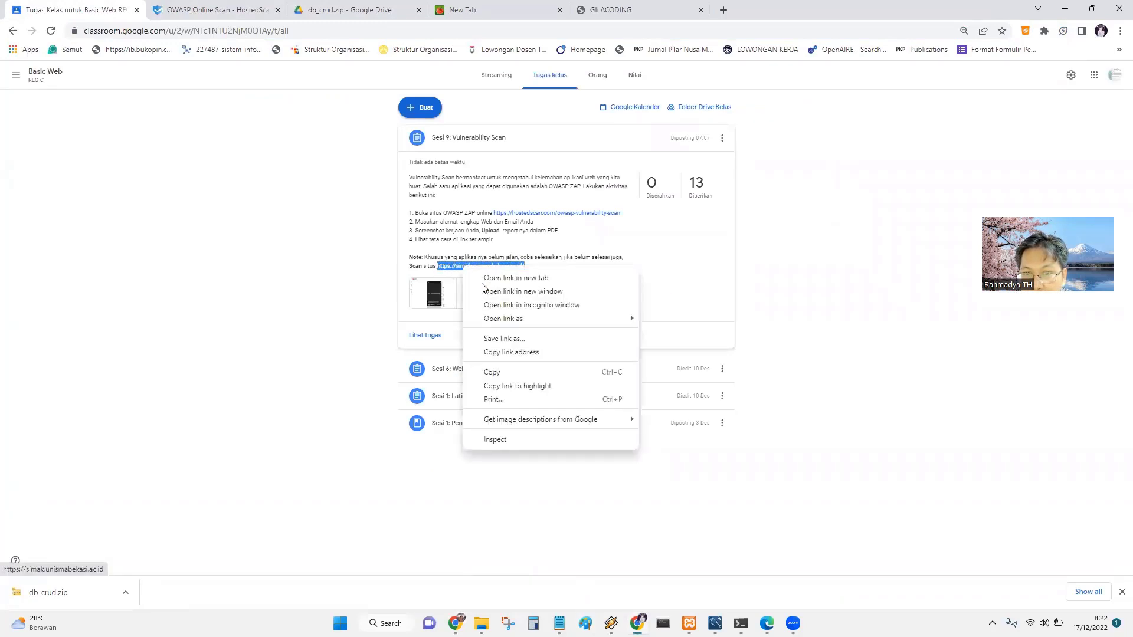
{"action": "left_click", "coordinate": [498, 373]}
{"action": "key", "text": "alt+Tab"}
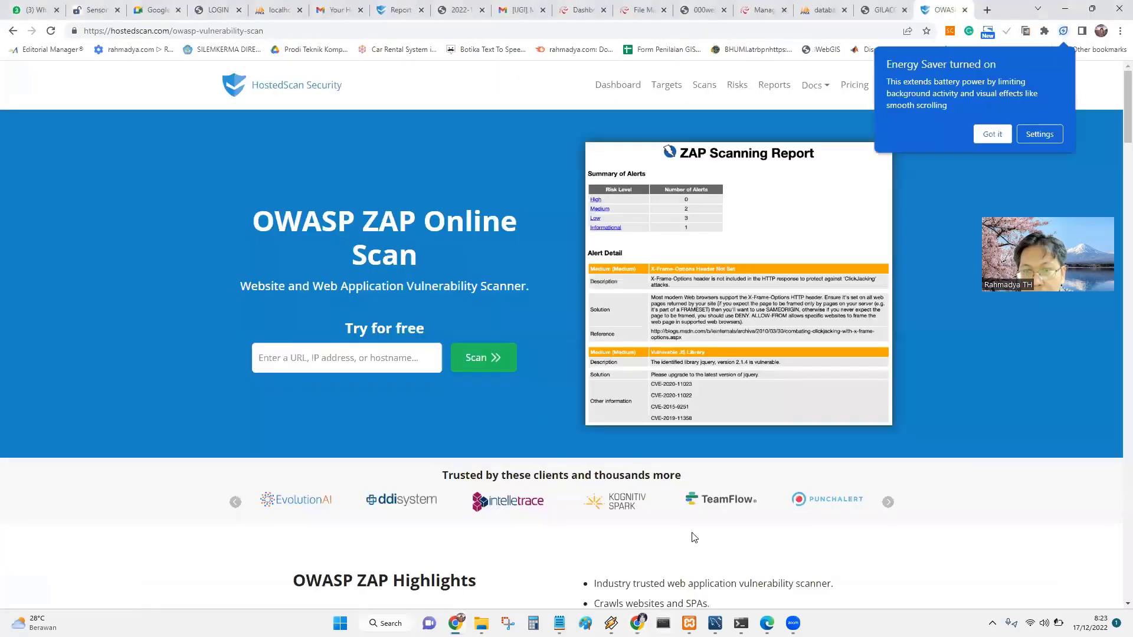
{"action": "left_click", "coordinate": [400, 359]}
{"action": "key", "text": "ctrl+v"}
{"action": "left_click", "coordinate": [486, 356]}
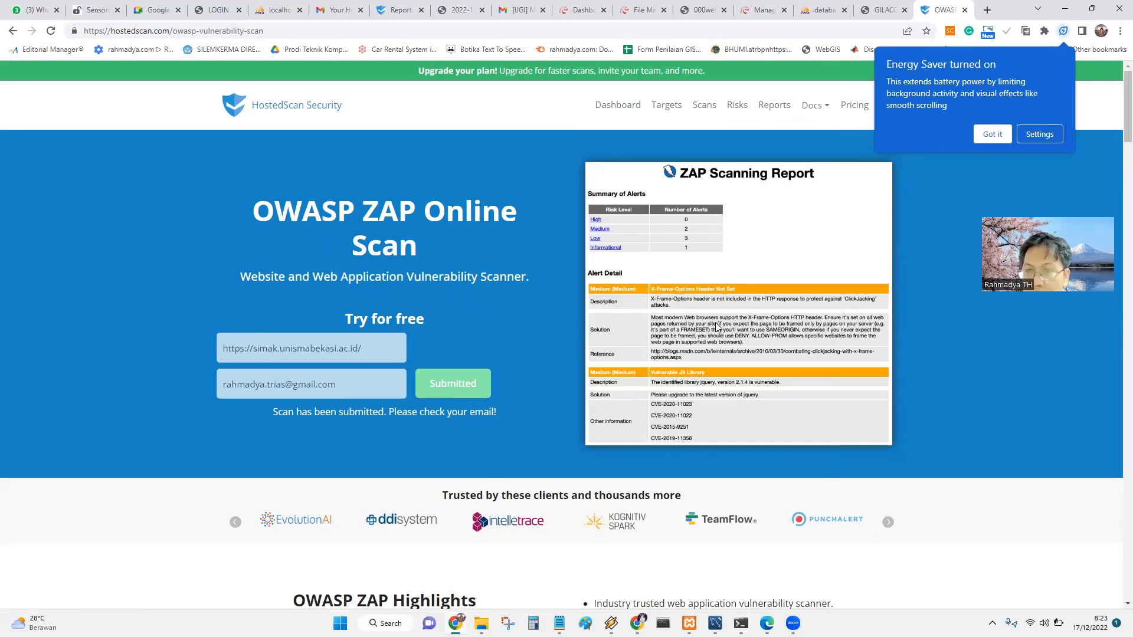
From the Gmail inbox, open the HostedScan email and follow its See Results link.
{"action": "left_click", "coordinate": [331, 12]}
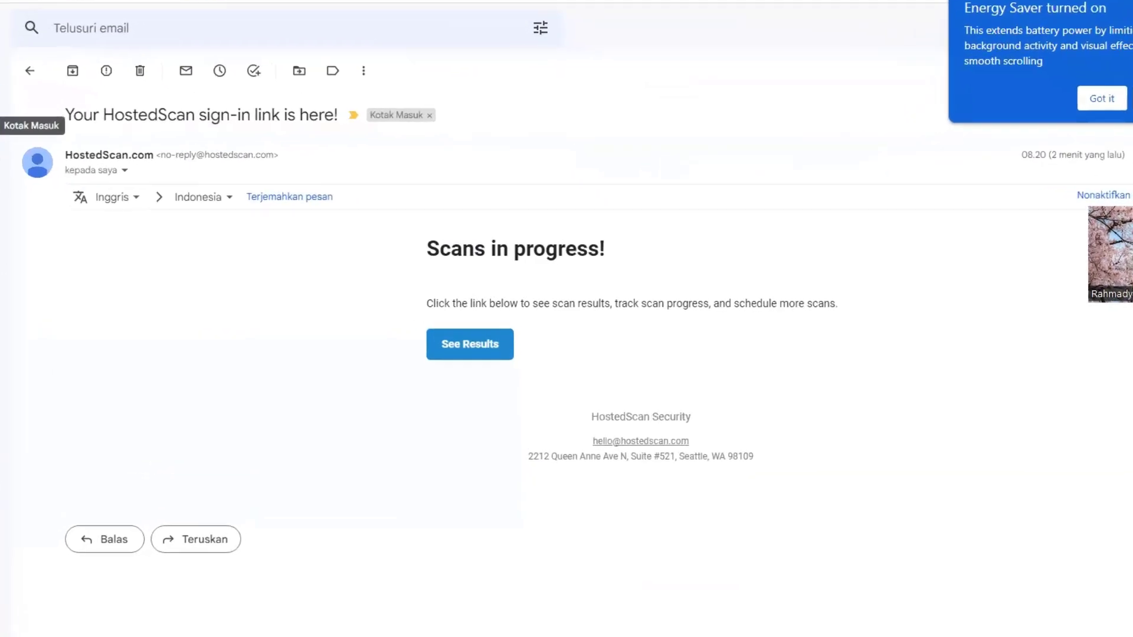
{"action": "key", "text": "u"}
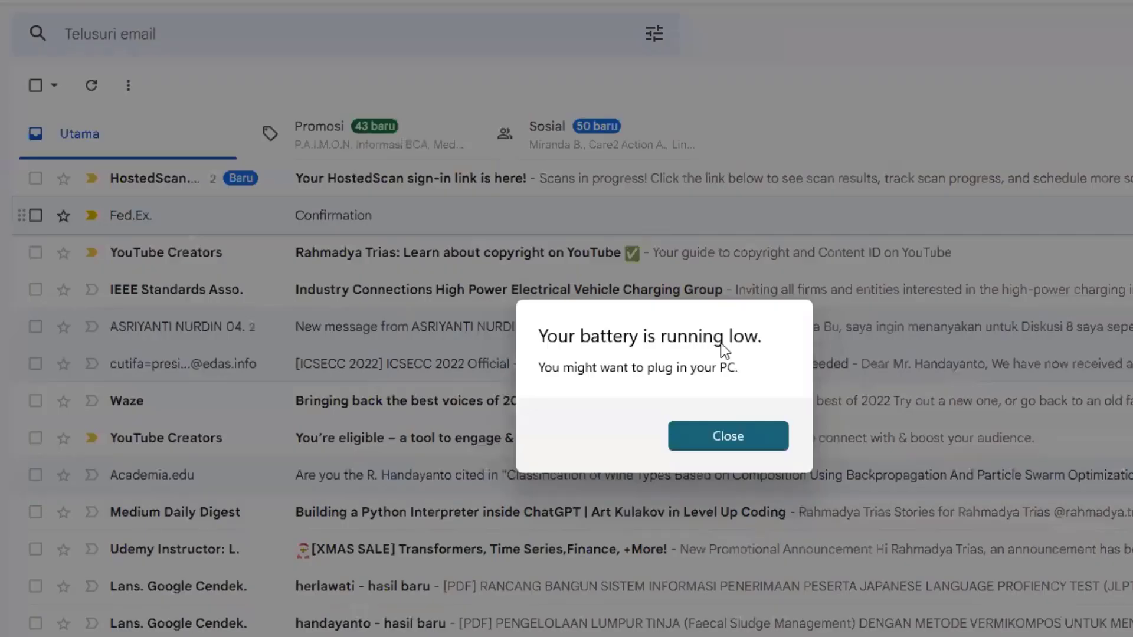
{"action": "left_click", "coordinate": [723, 438]}
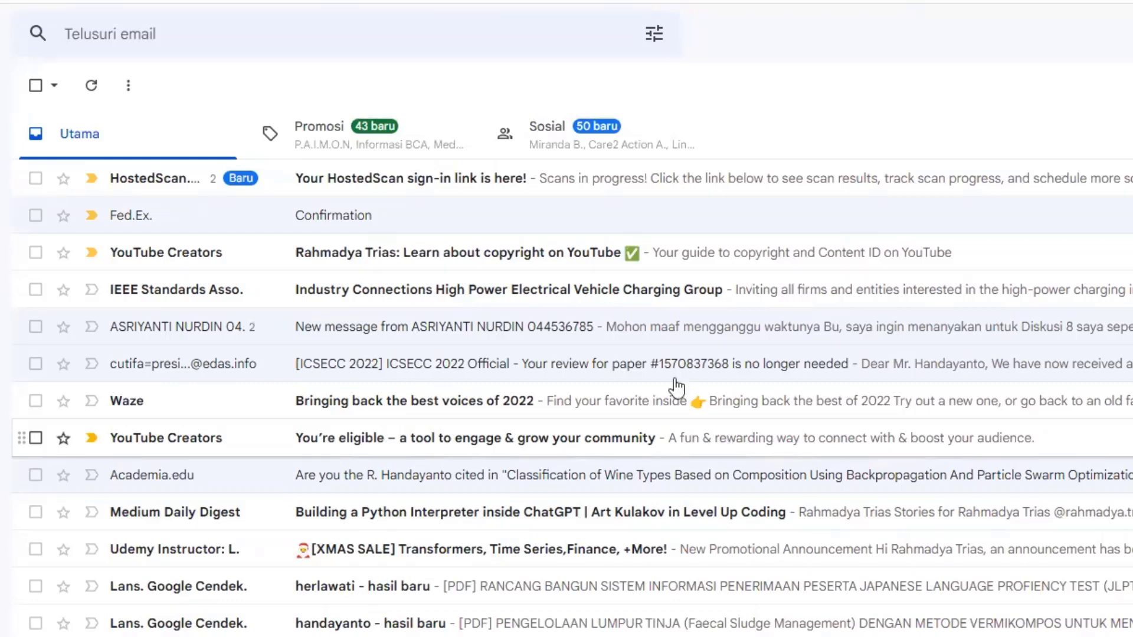
{"action": "left_click", "coordinate": [493, 179]}
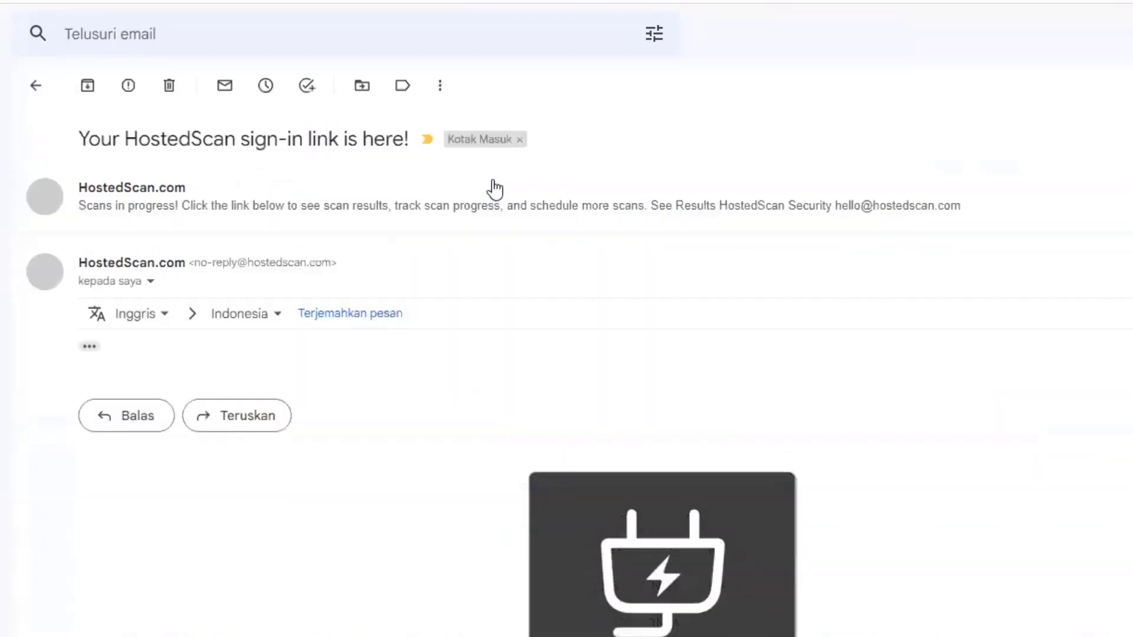
{"action": "left_click", "coordinate": [390, 196]}
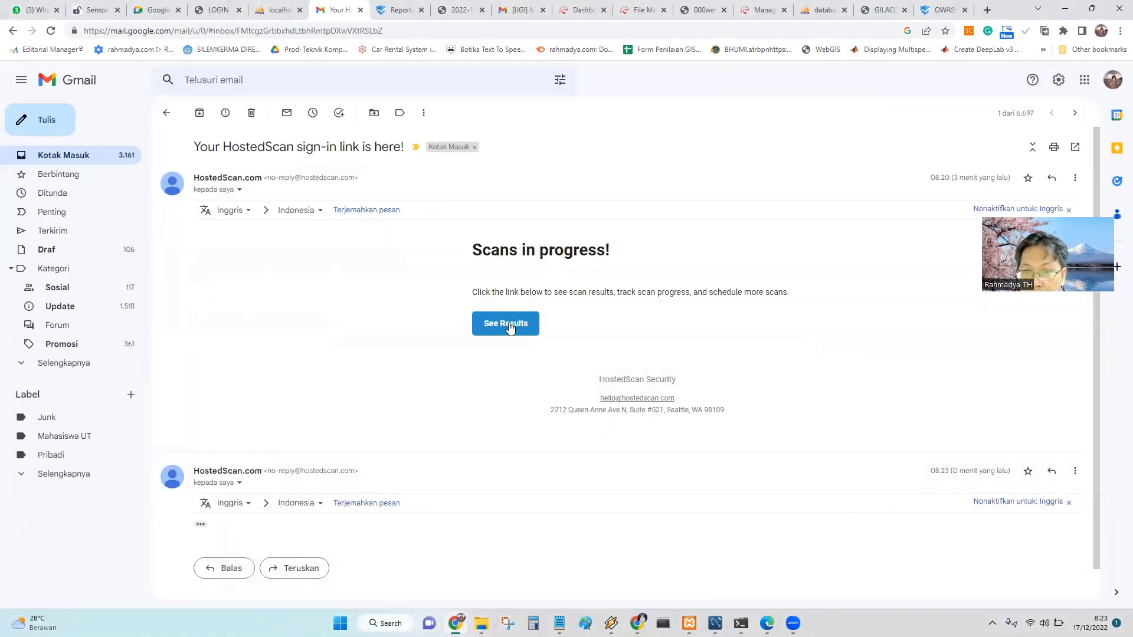
{"action": "left_click", "coordinate": [509, 327]}
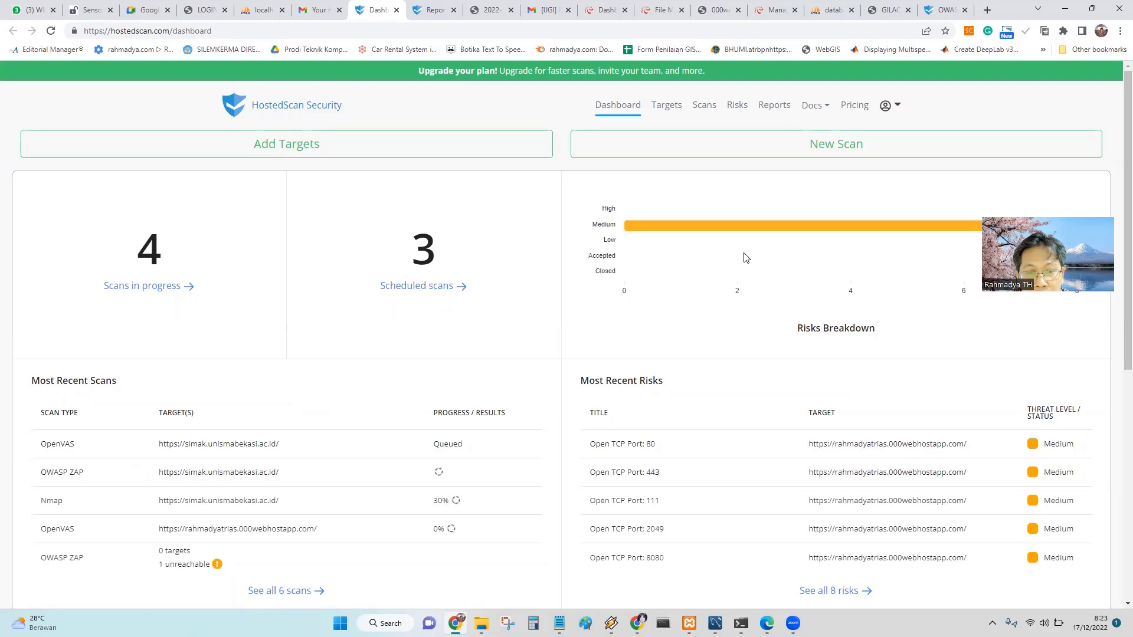
Watch the dashboard until the simak OWASP ZAP scan shows a PDF result, then open its link menu.
{"action": "scroll", "coordinate": [805, 330], "scroll_direction": "down", "scroll_amount": 7}
{"action": "scroll", "coordinate": [803, 346], "scroll_direction": "up", "scroll_amount": 7}
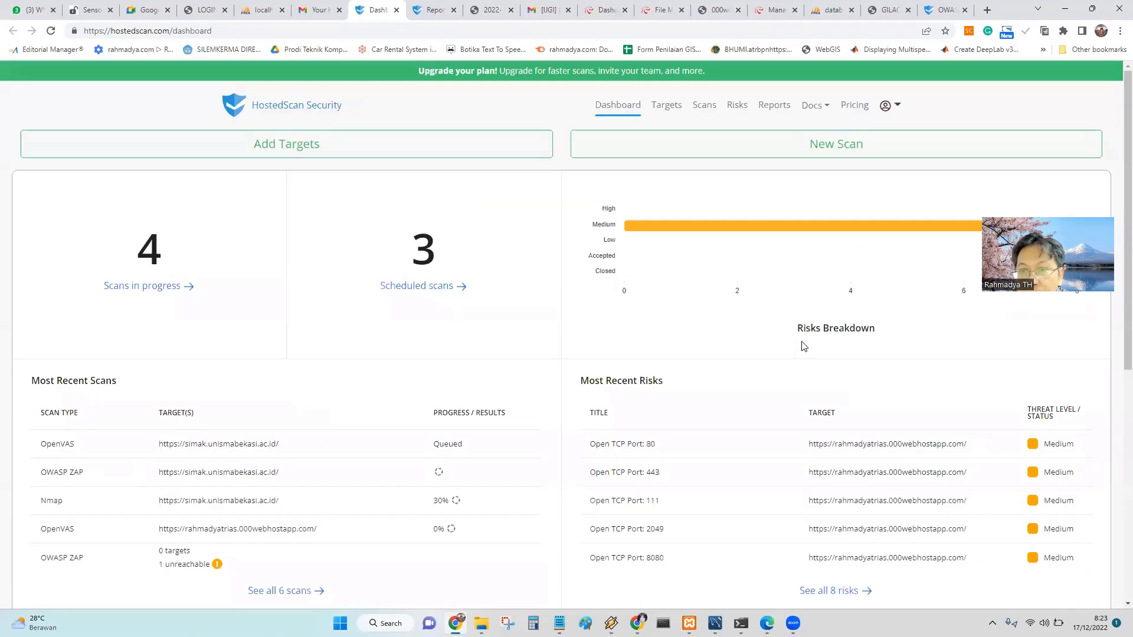
{"action": "scroll", "coordinate": [407, 312], "scroll_direction": "down", "scroll_amount": 7}
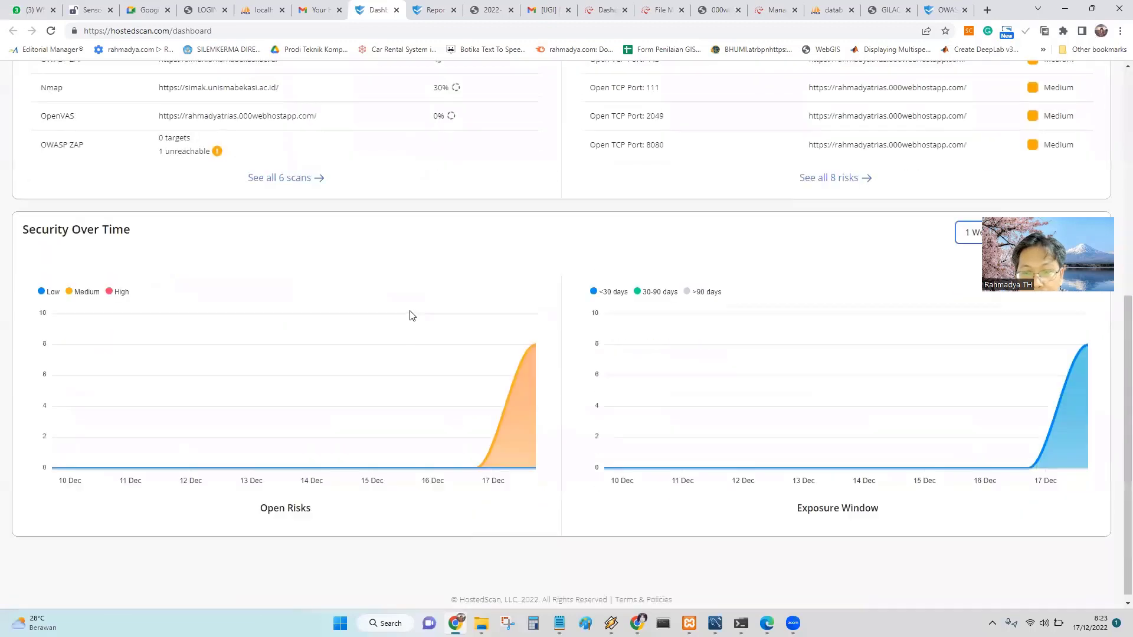
{"action": "scroll", "coordinate": [425, 306], "scroll_direction": "up", "scroll_amount": 5}
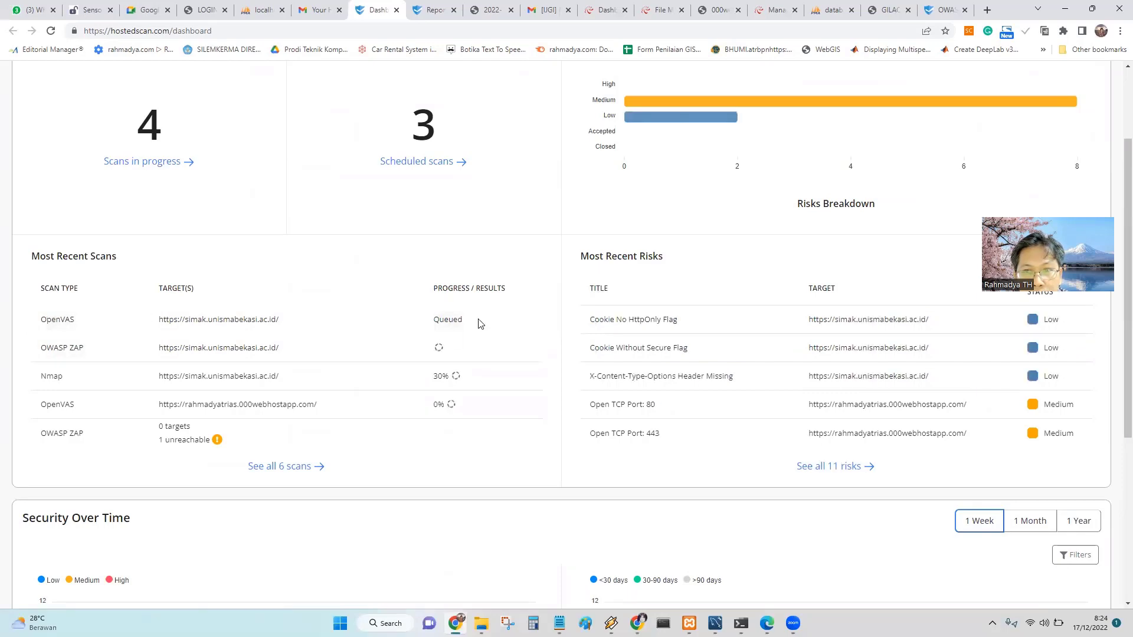
{"action": "scroll", "coordinate": [570, 319], "scroll_direction": "up", "scroll_amount": 2}
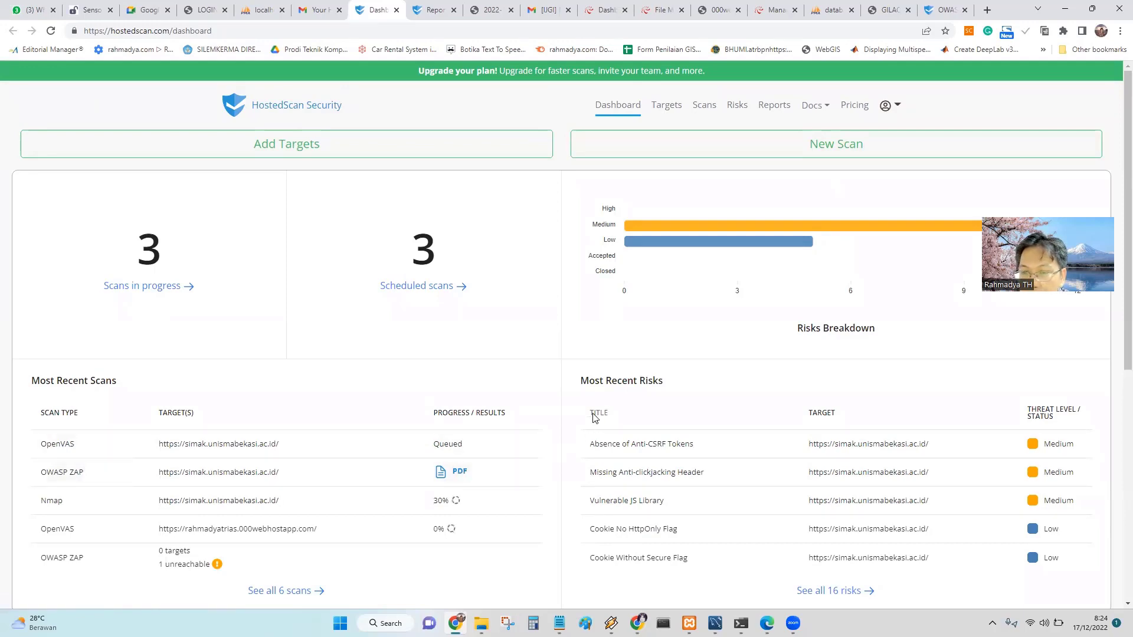
{"action": "scroll", "coordinate": [593, 416], "scroll_direction": "down", "scroll_amount": 2}
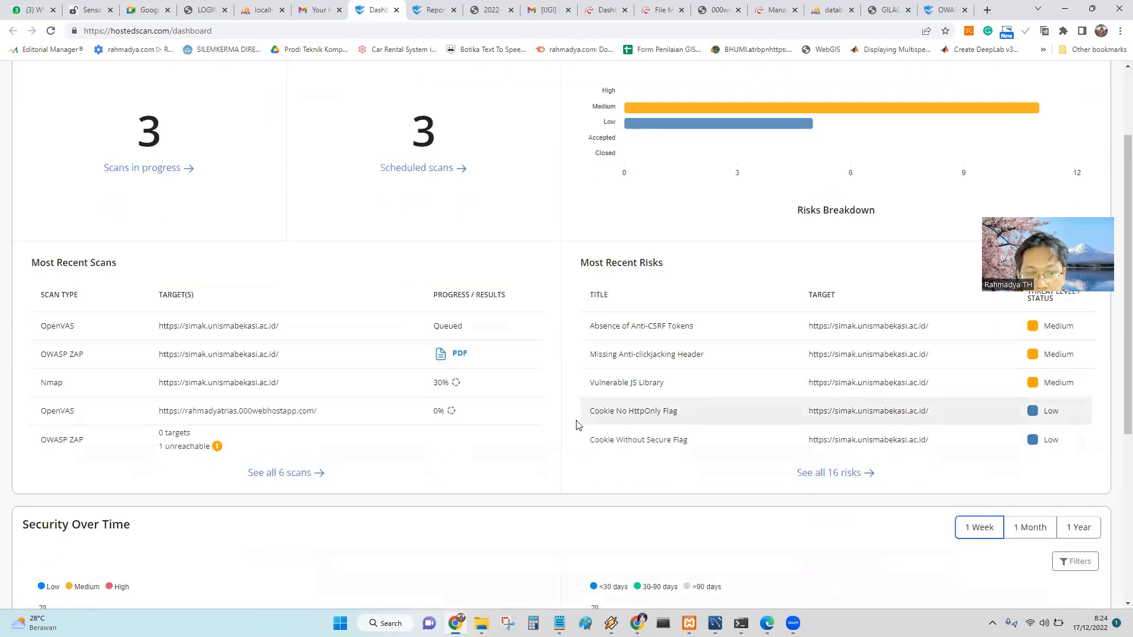
{"action": "scroll", "coordinate": [468, 473], "scroll_direction": "down", "scroll_amount": 2}
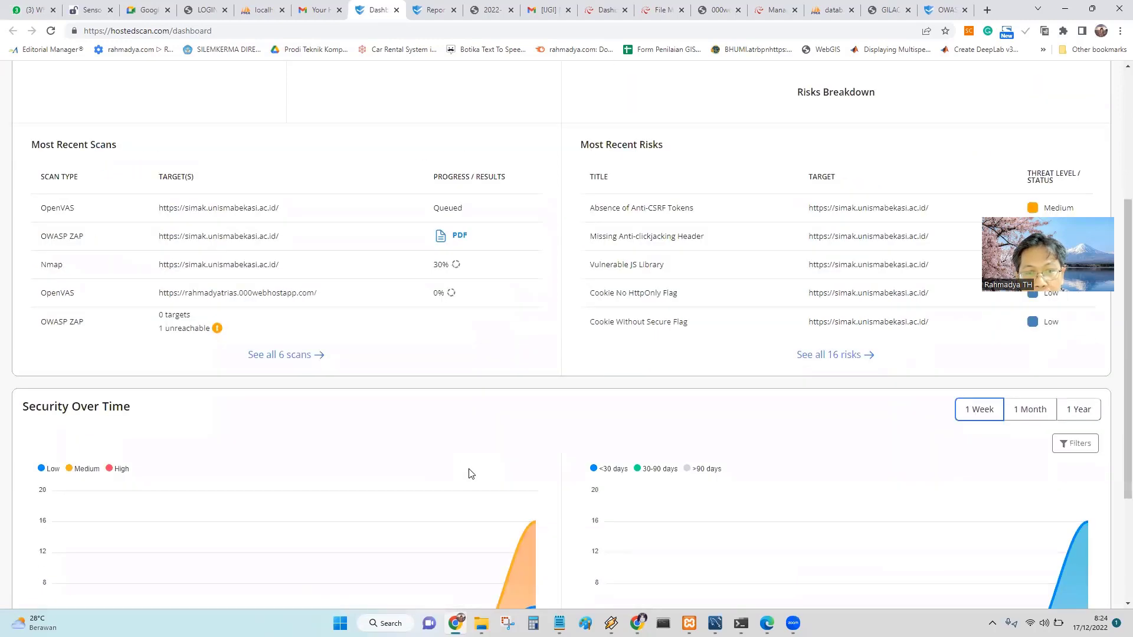
{"action": "scroll", "coordinate": [469, 472], "scroll_direction": "up", "scroll_amount": 2}
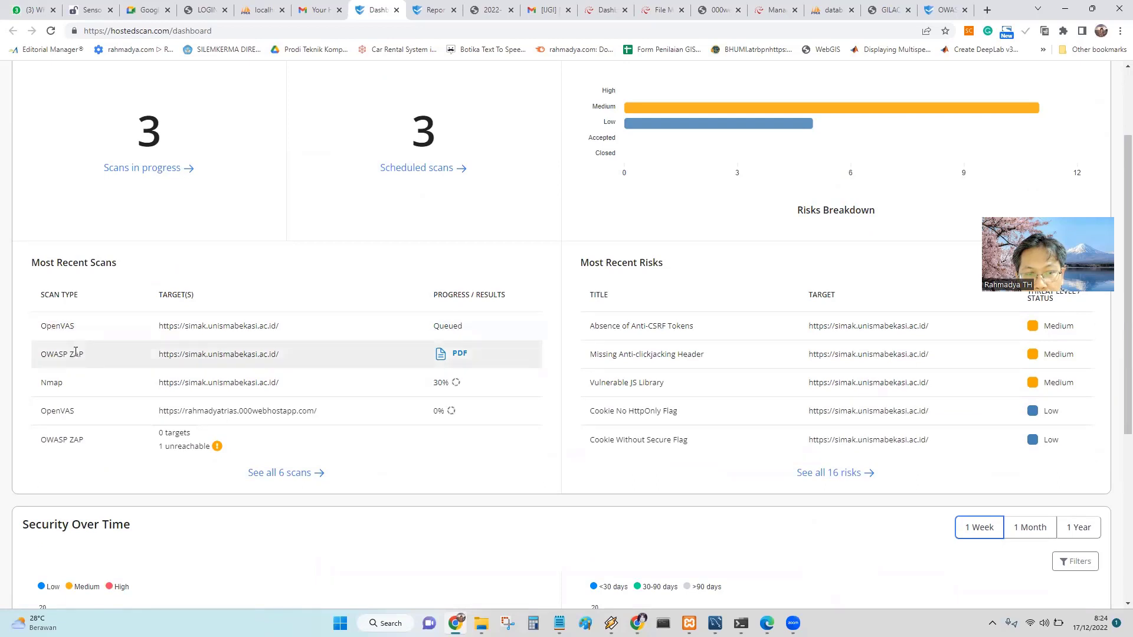
{"action": "right_click", "coordinate": [460, 358]}
Open the ZAP PDF report in a new tab and scroll through its alerts, noting GET and POST methods.
{"action": "left_click", "coordinate": [508, 368]}
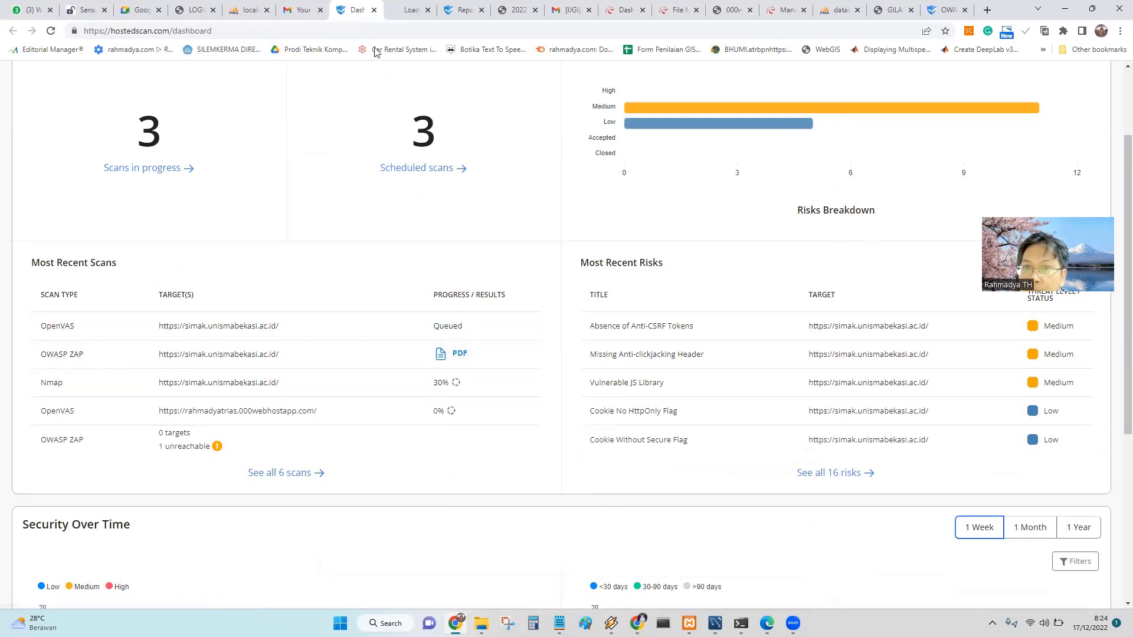
{"action": "left_click", "coordinate": [399, 15]}
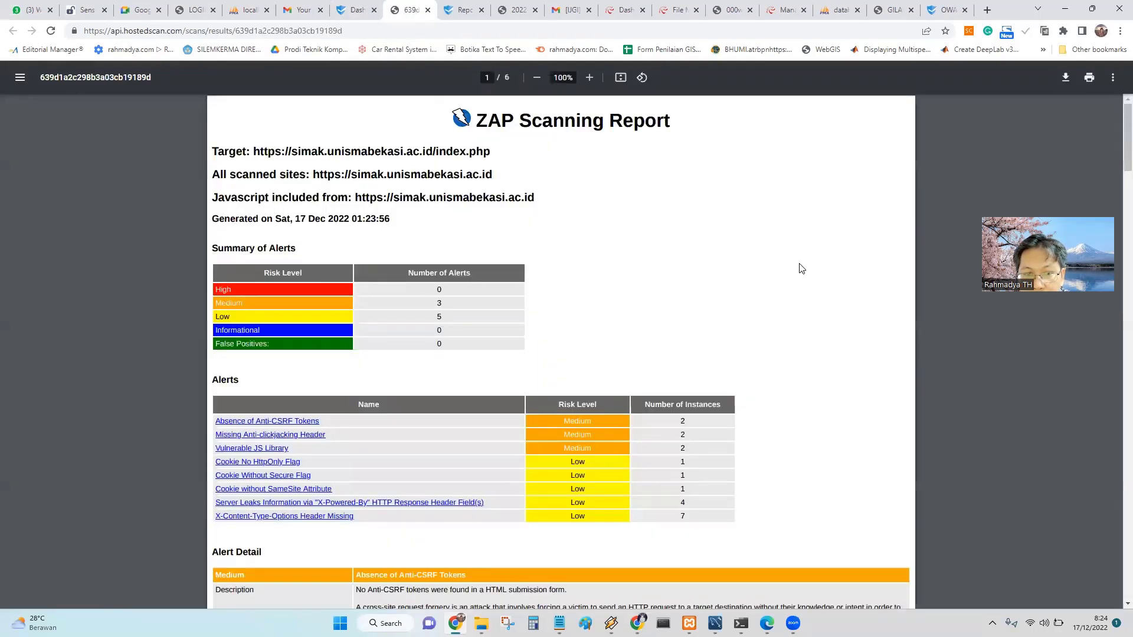
{"action": "scroll", "coordinate": [803, 266], "scroll_direction": "down", "scroll_amount": 8}
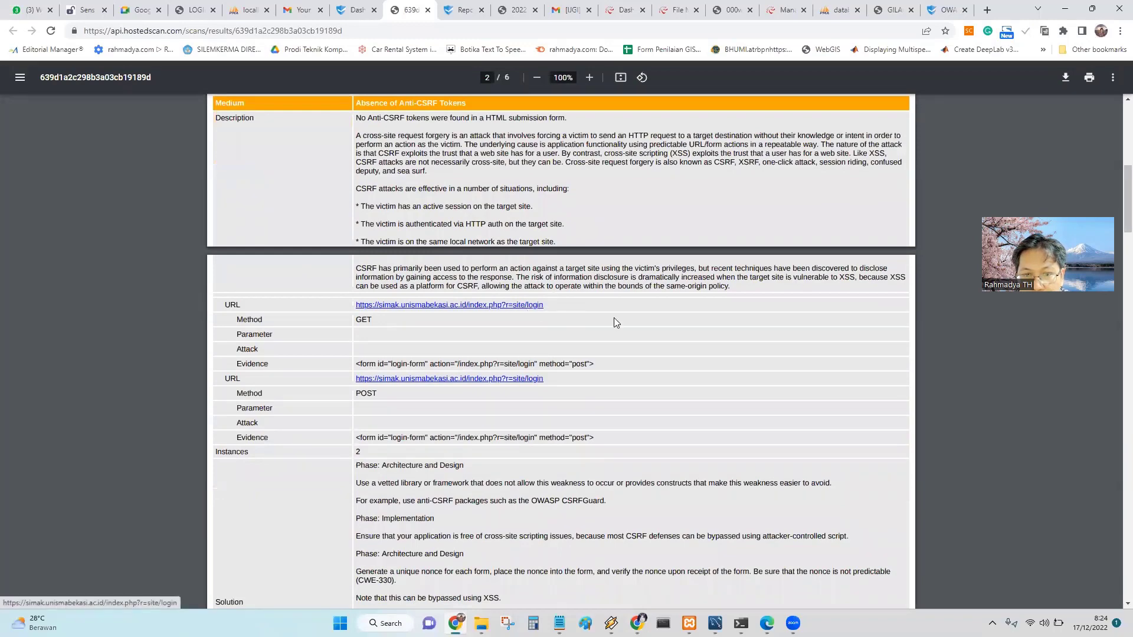
{"action": "scroll", "coordinate": [612, 322], "scroll_direction": "down", "scroll_amount": 2}
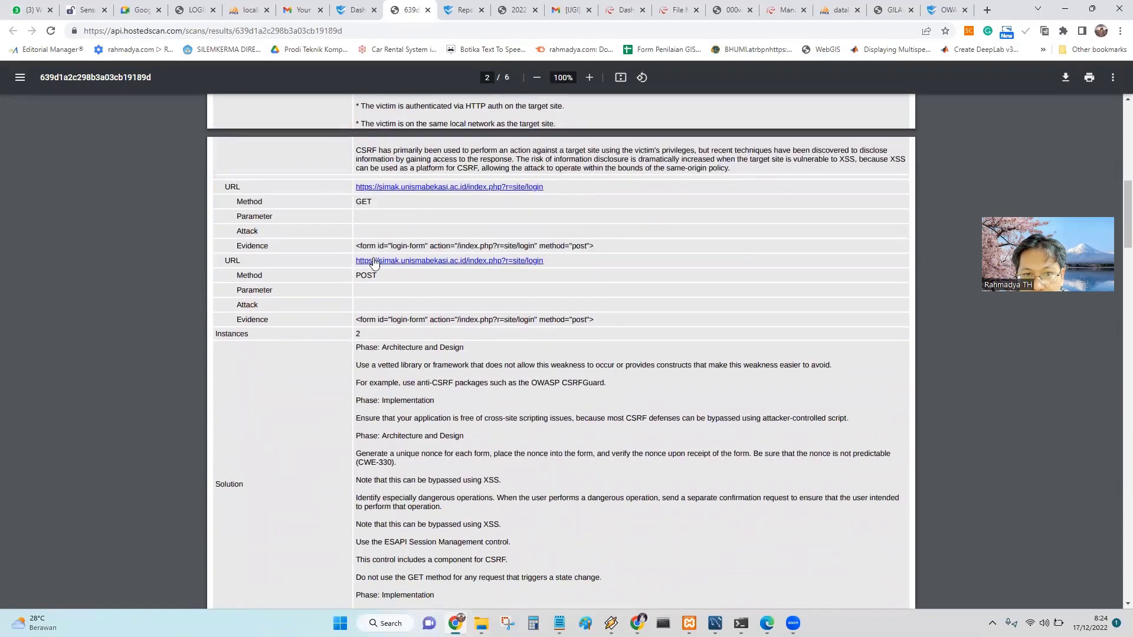
{"action": "double_click", "coordinate": [358, 203]}
{"action": "left_click_drag", "start_coordinate": [378, 276], "coordinate": [357, 279]}
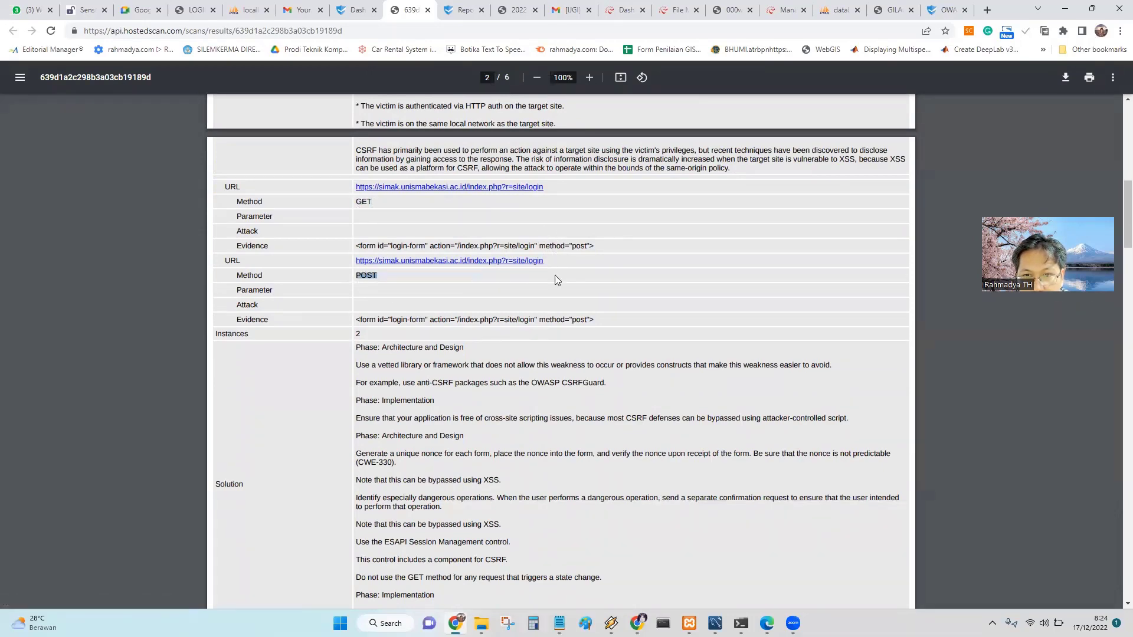
{"action": "scroll", "coordinate": [600, 313], "scroll_direction": "down", "scroll_amount": 20}
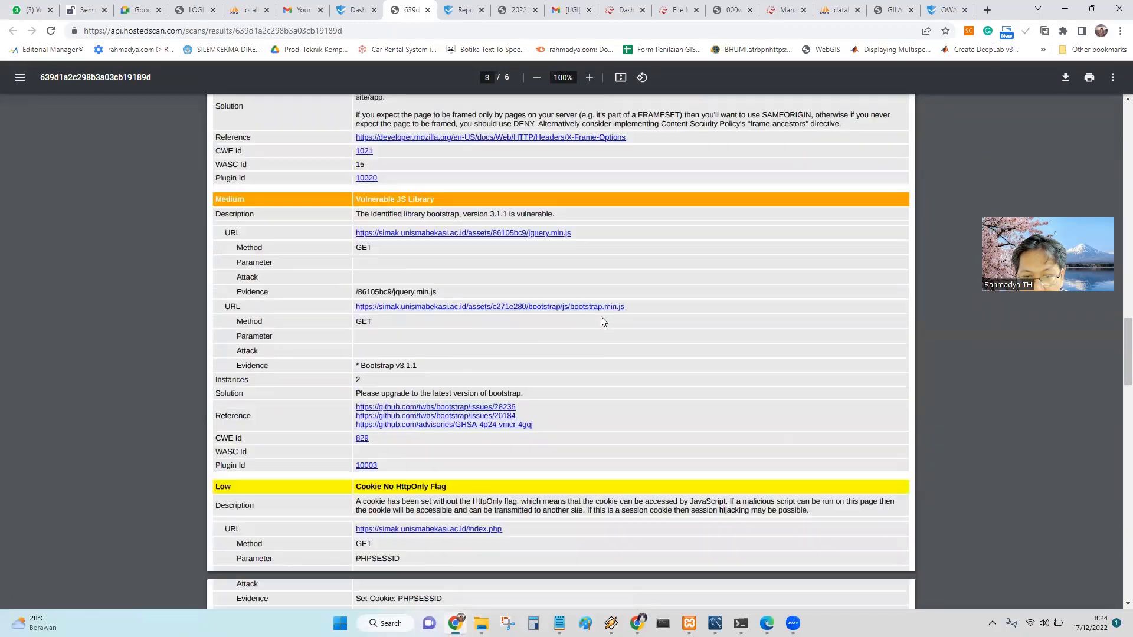
{"action": "scroll", "coordinate": [600, 321], "scroll_direction": "down", "scroll_amount": 15}
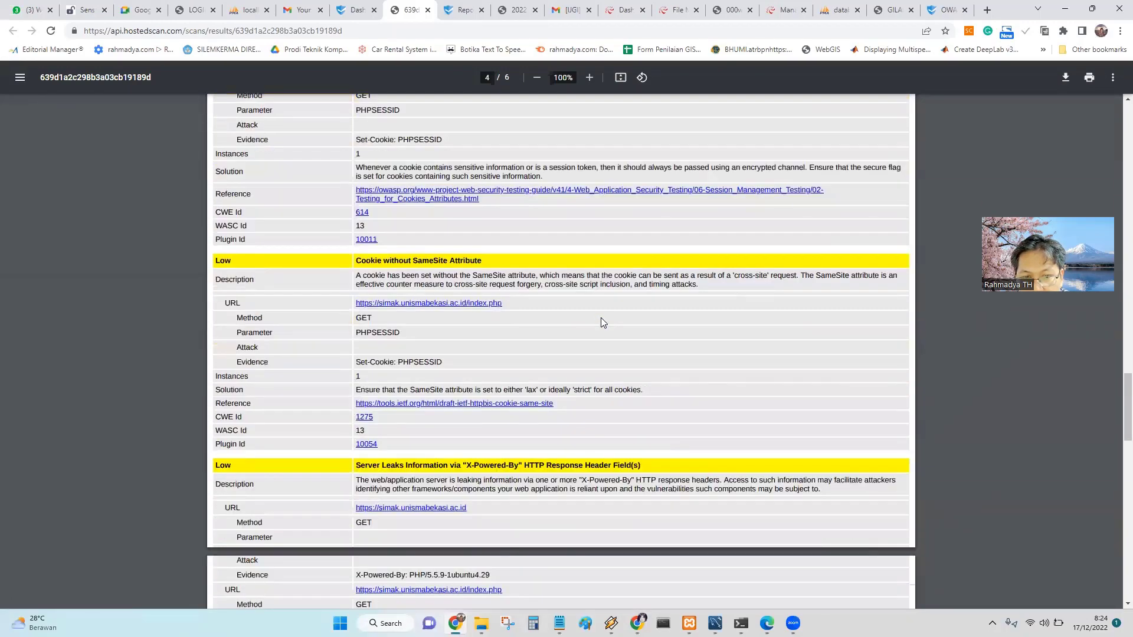
{"action": "scroll", "coordinate": [726, 311], "scroll_direction": "down", "scroll_amount": 3}
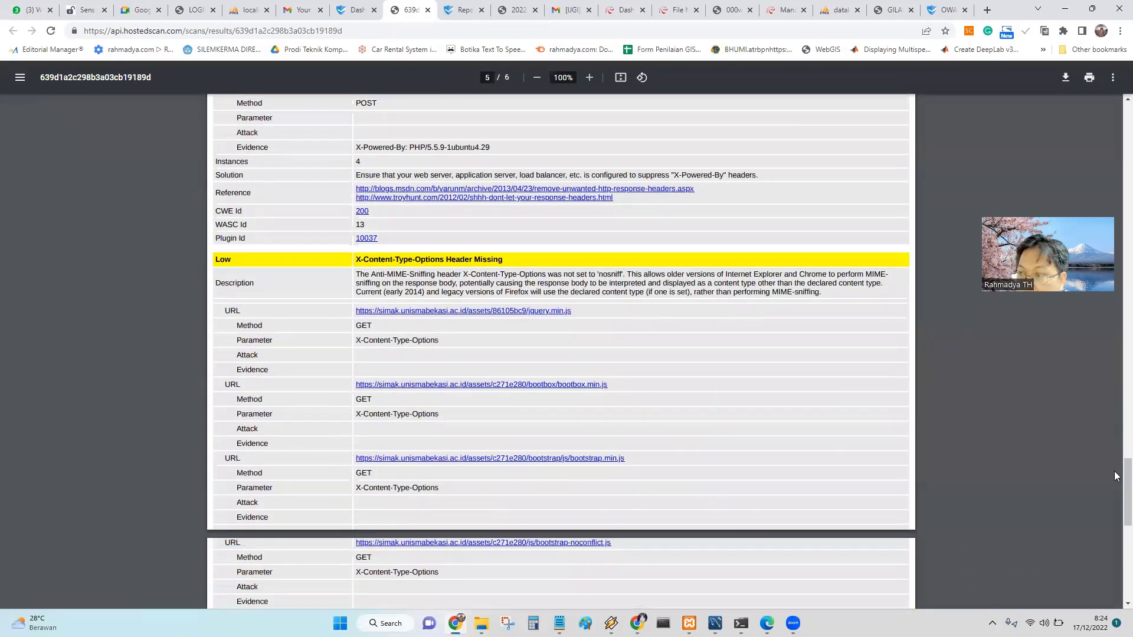
{"action": "left_click_drag", "start_coordinate": [1118, 483], "coordinate": [1115, 541]}
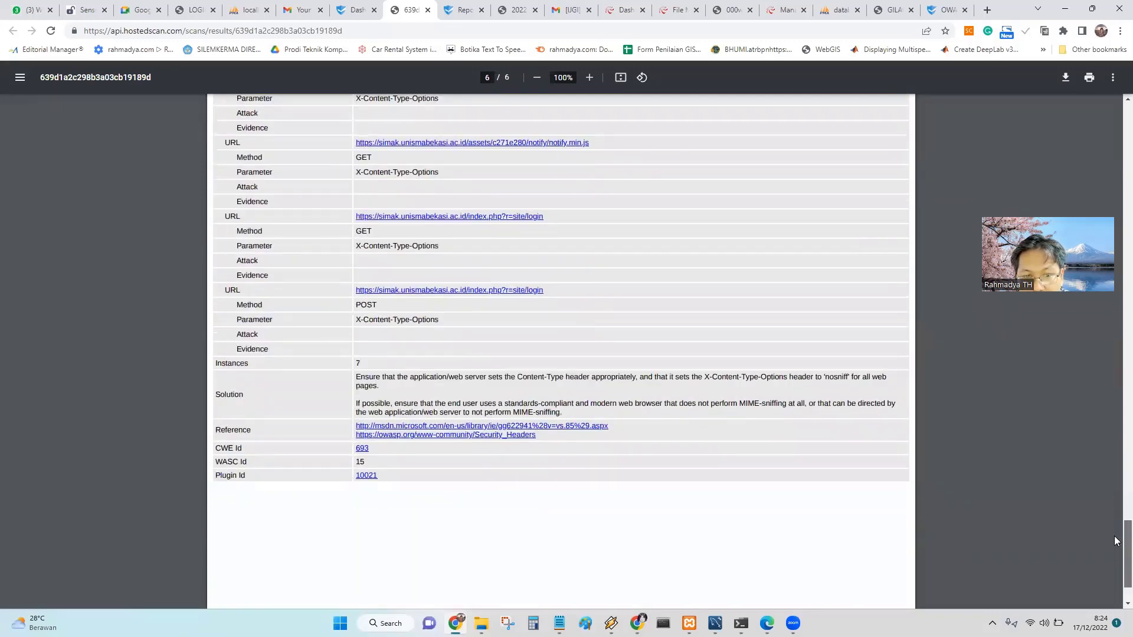
{"action": "left_click_drag", "start_coordinate": [1115, 541], "coordinate": [1114, 144]}
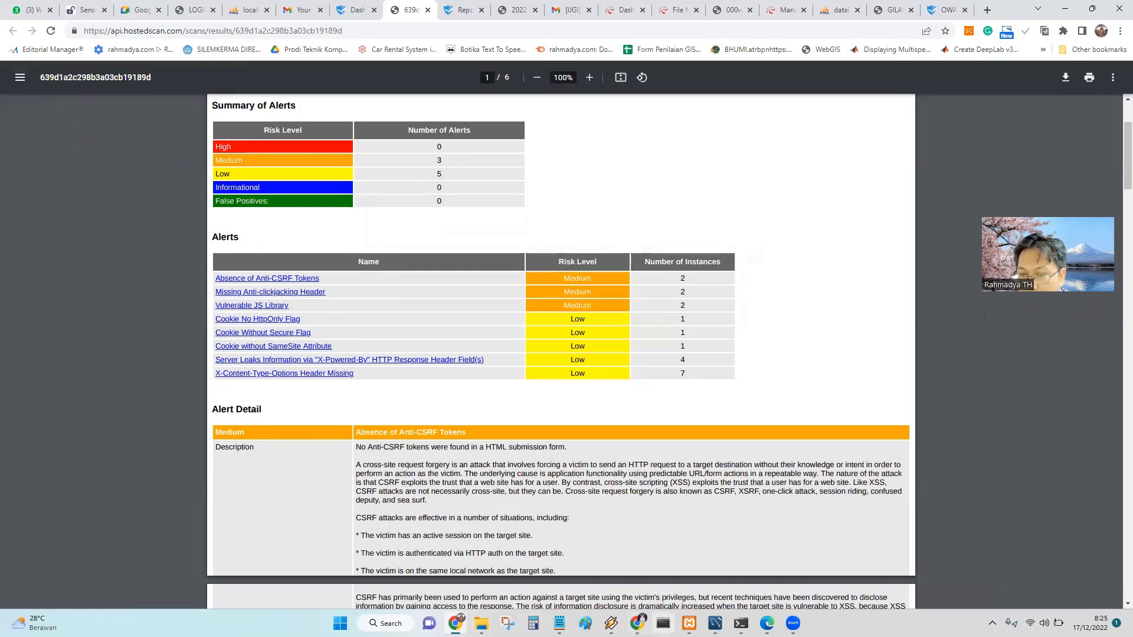
Check the Zoom meeting windows, then return to the browser.
{"action": "left_click", "coordinate": [792, 625]}
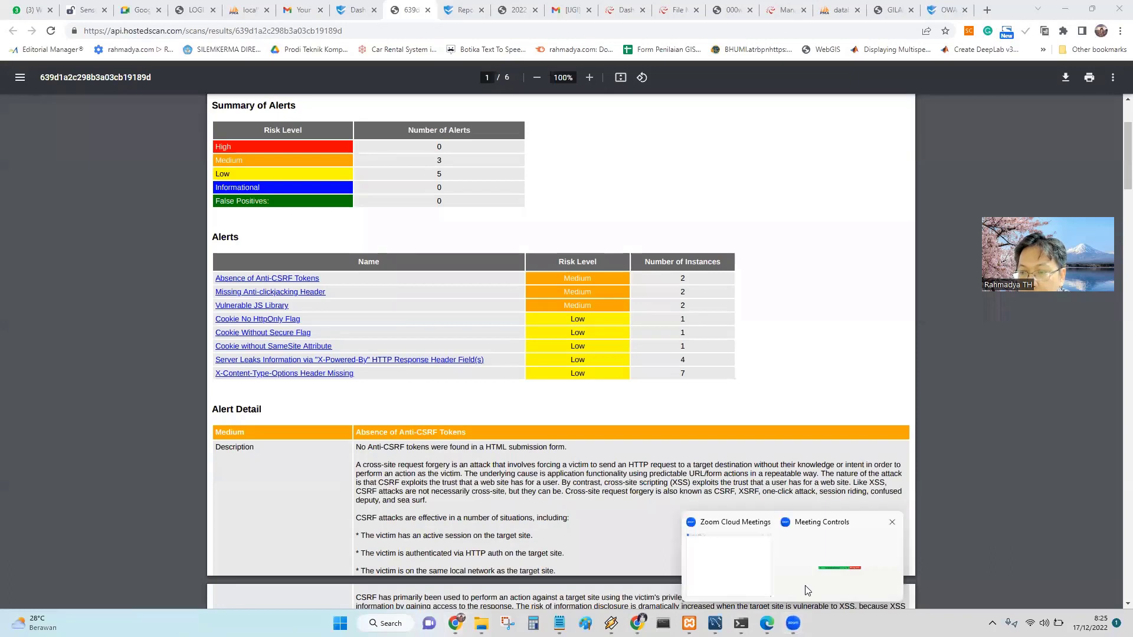
{"action": "left_click", "coordinate": [724, 584]}
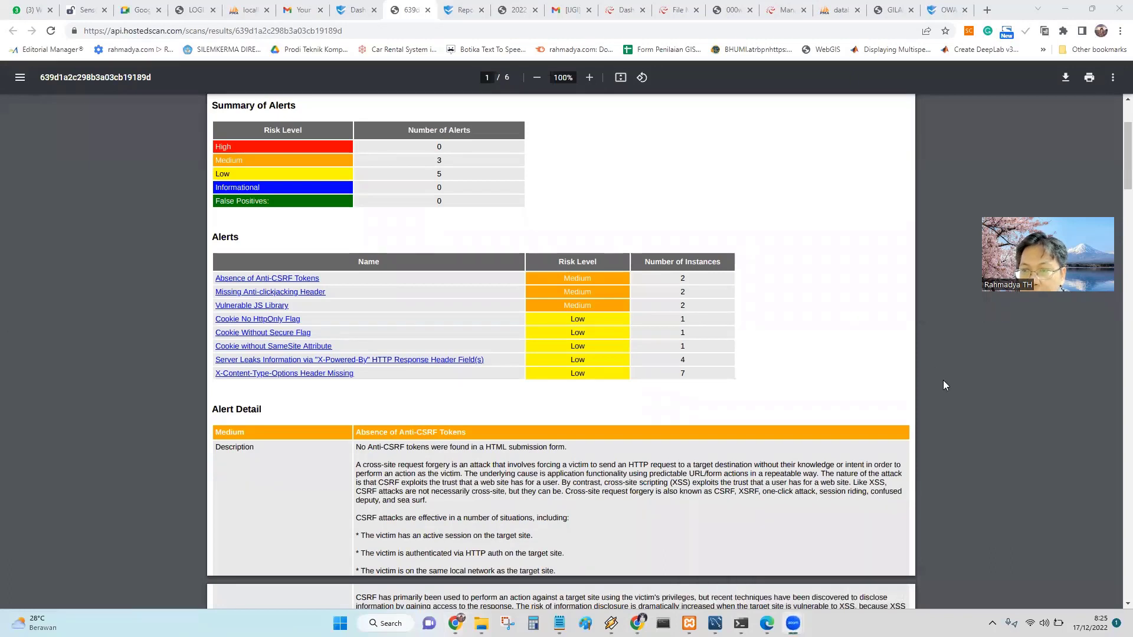
{"action": "left_click", "coordinate": [793, 623]}
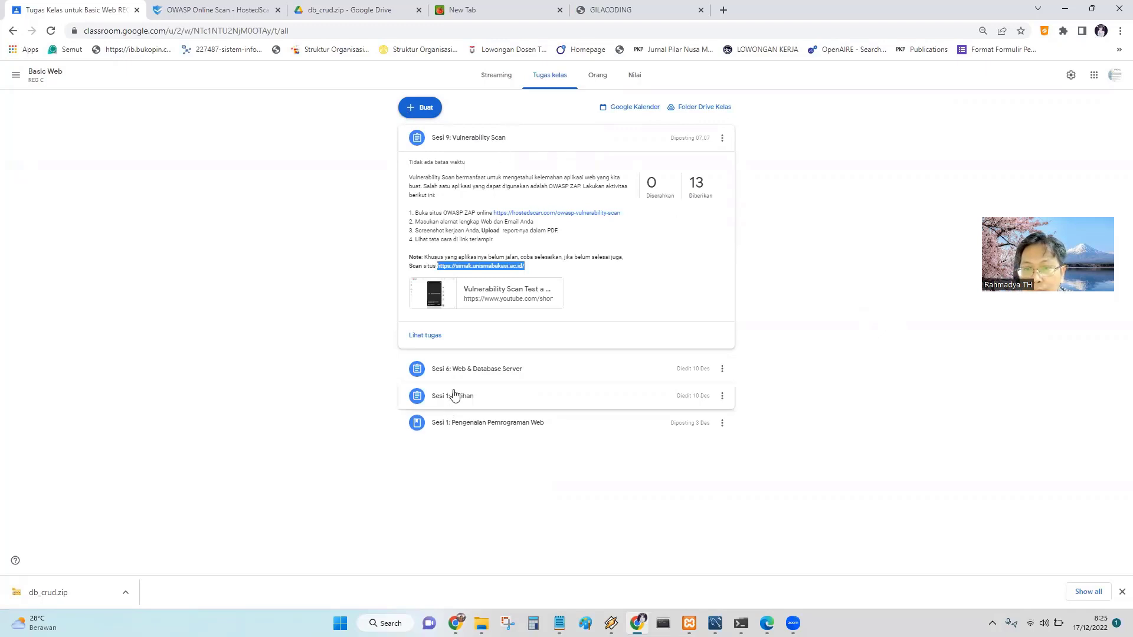
Expand Sesi 6, open its 2 Diserahkan submissions and view a student's screenshot.
{"action": "left_click", "coordinate": [473, 369]}
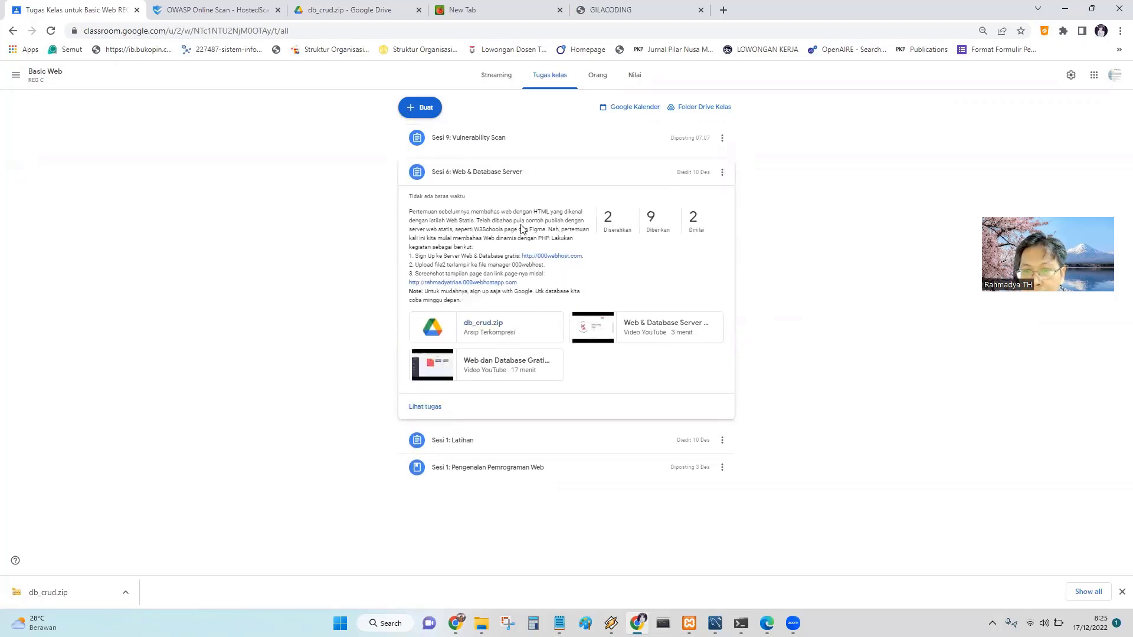
{"action": "left_click", "coordinate": [608, 219]}
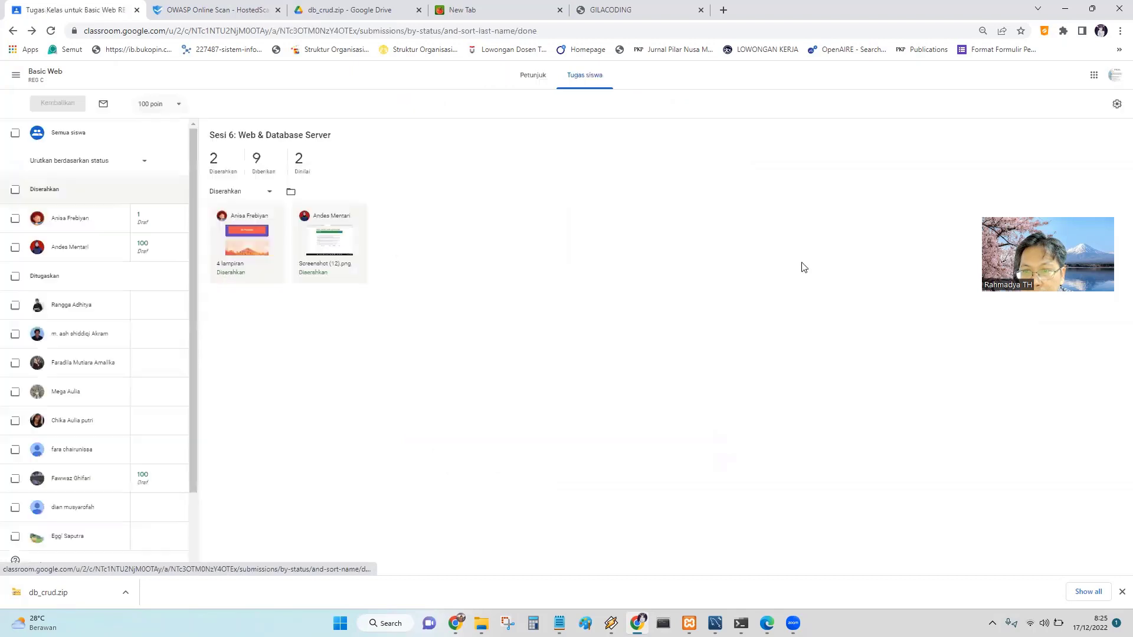
{"action": "left_click", "coordinate": [334, 244]}
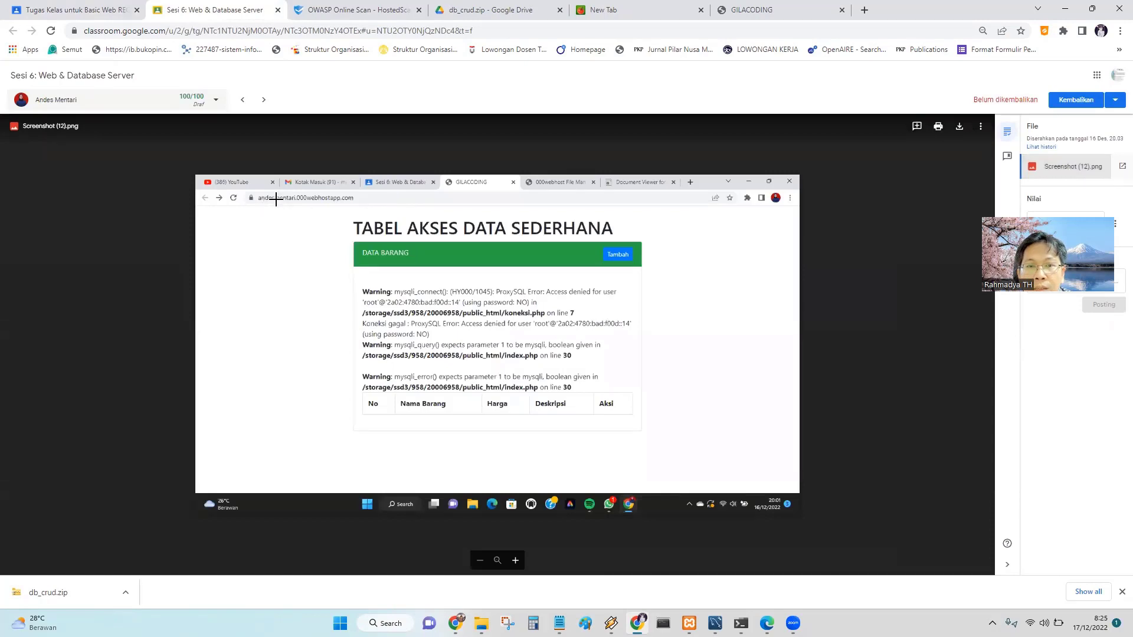
{"action": "left_click", "coordinate": [785, 12]}
Load the student's 000webhostapp site and select its access-denied PHP warnings.
{"action": "left_click", "coordinate": [779, 27]}
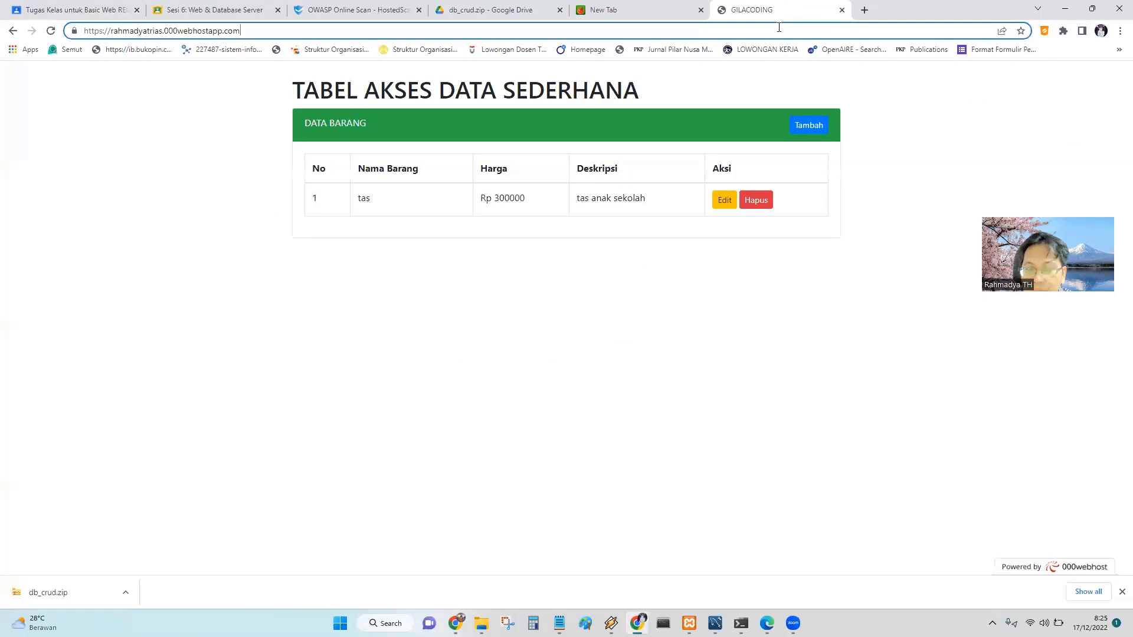
{"action": "key", "text": "ctrl+a"}
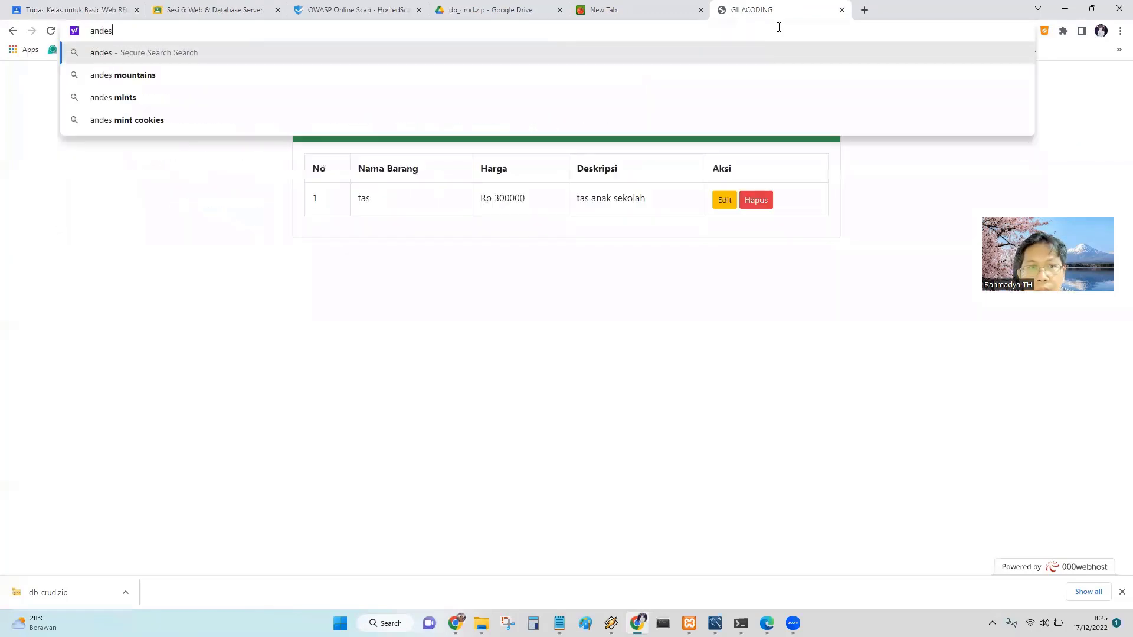
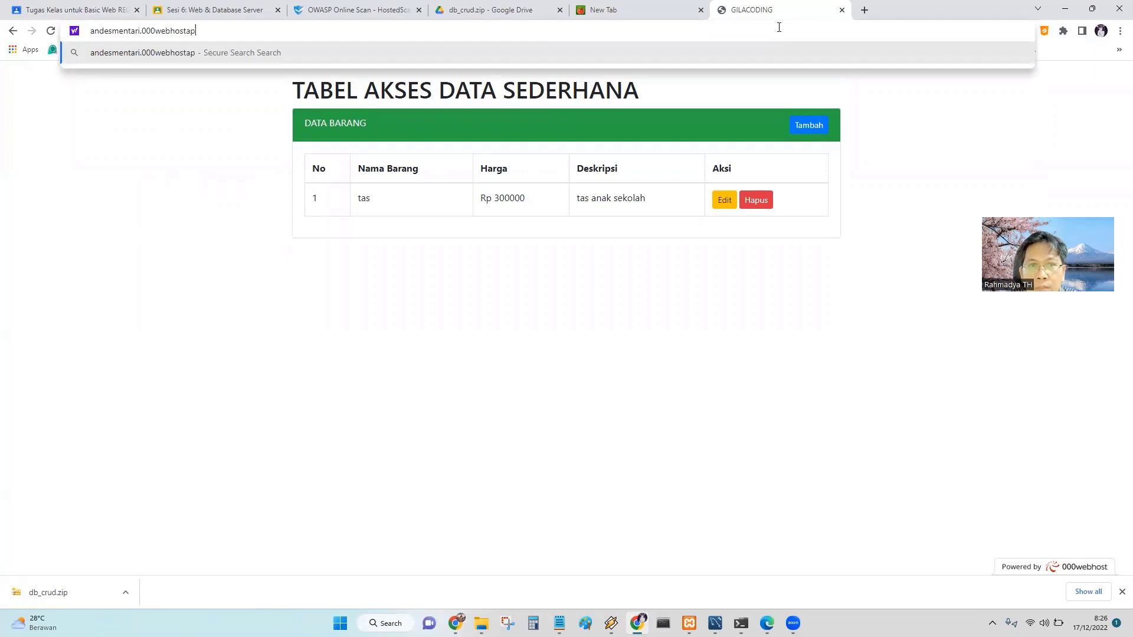
{"action": "key", "text": "Return"}
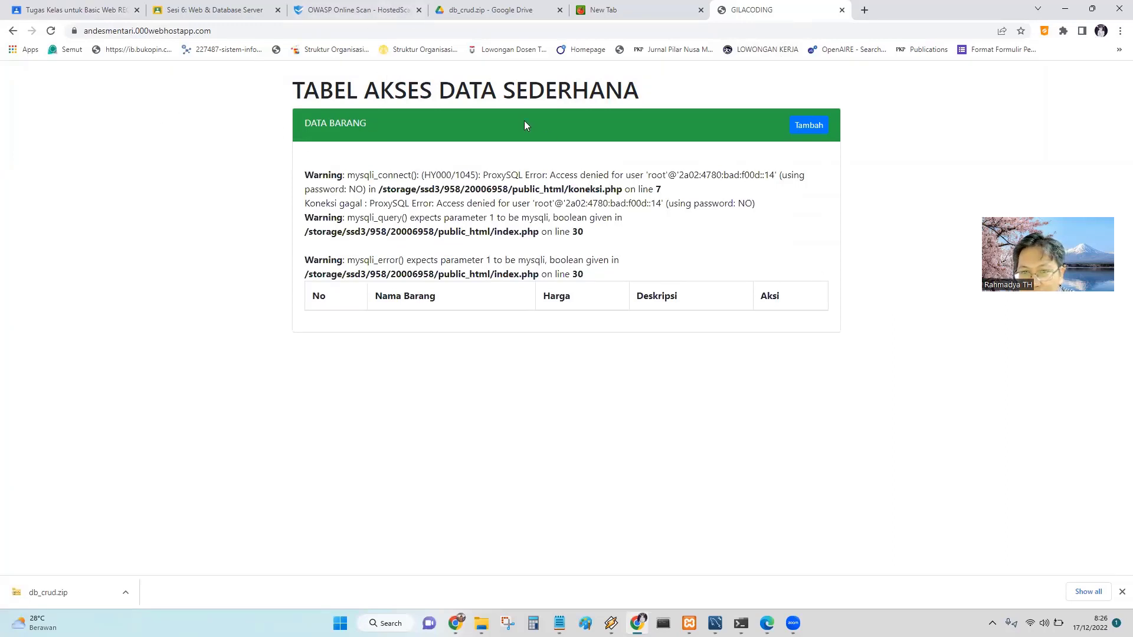
{"action": "left_click", "coordinate": [222, 32]}
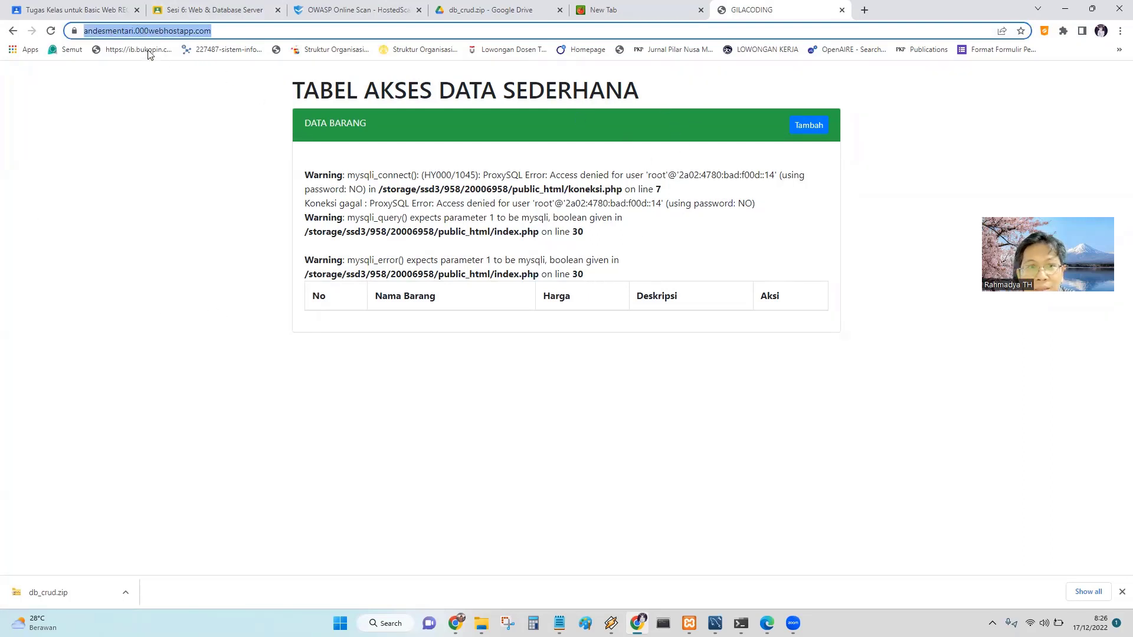
{"action": "left_click_drag", "start_coordinate": [593, 275], "coordinate": [305, 171]}
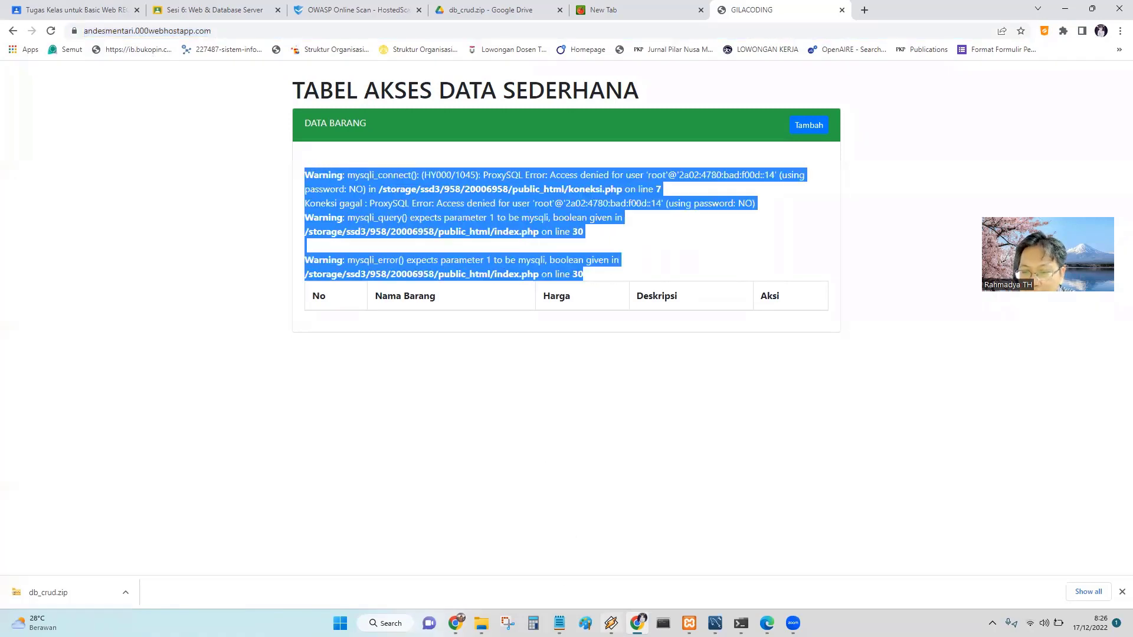
{"action": "left_click", "coordinate": [455, 623]}
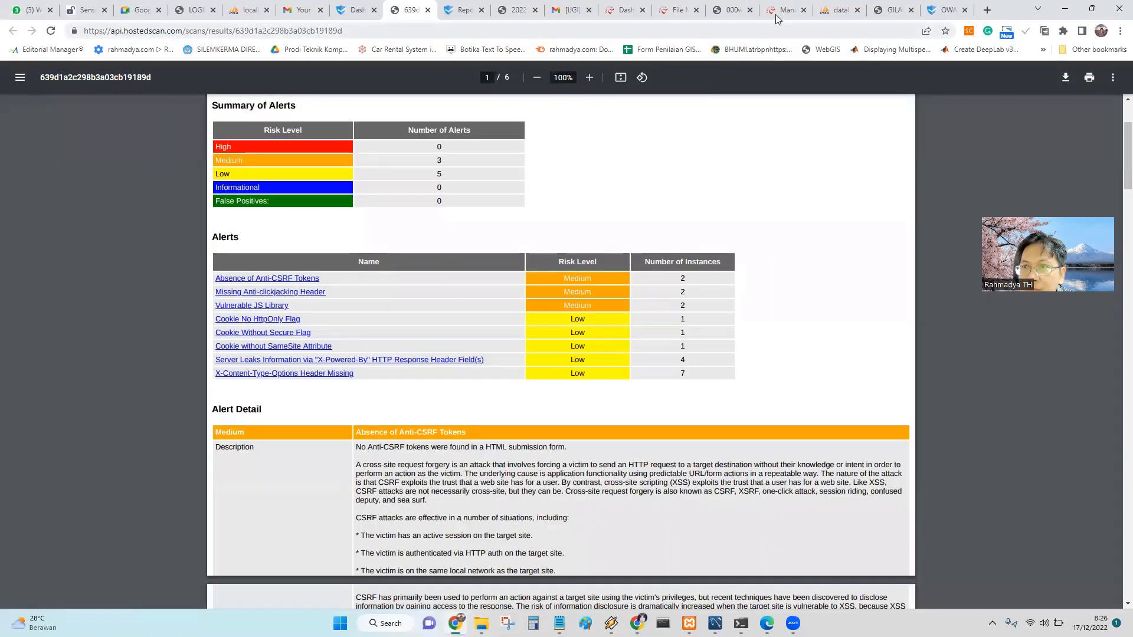
Check the username, password and database name set in koneksi.php.
{"action": "left_click", "coordinate": [777, 18]}
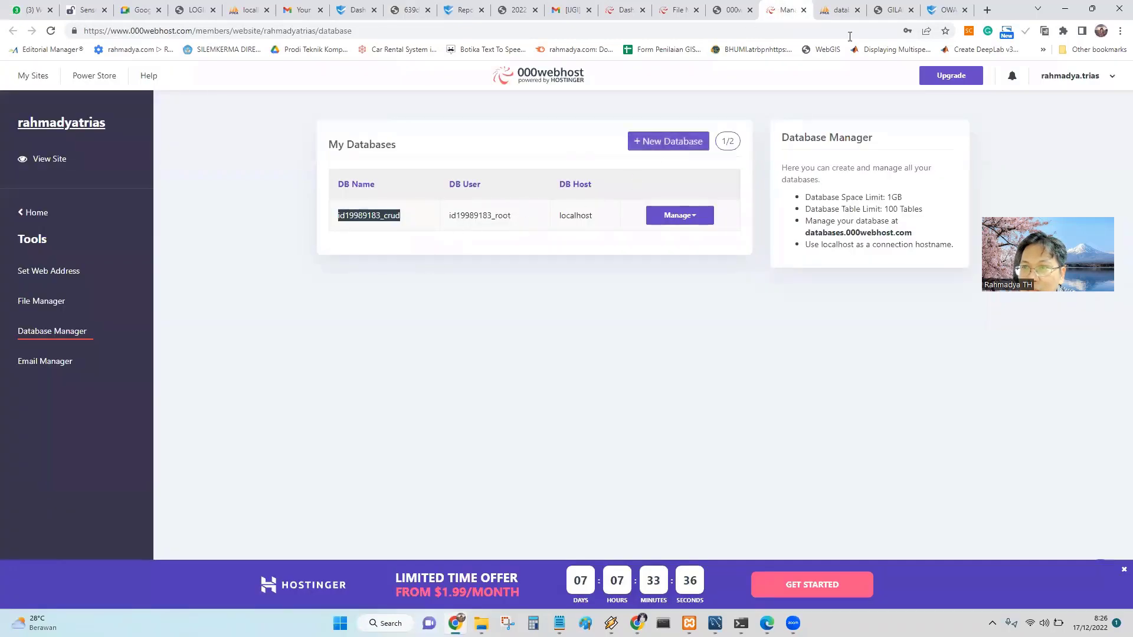
{"action": "left_click", "coordinate": [671, 13]}
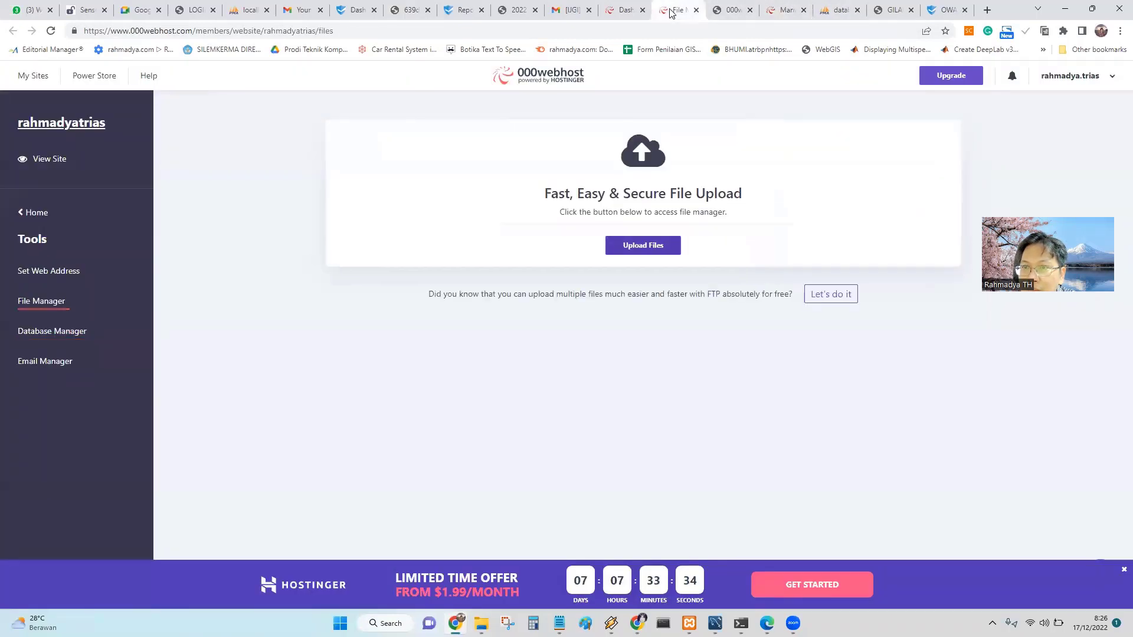
{"action": "left_click", "coordinate": [730, 13]}
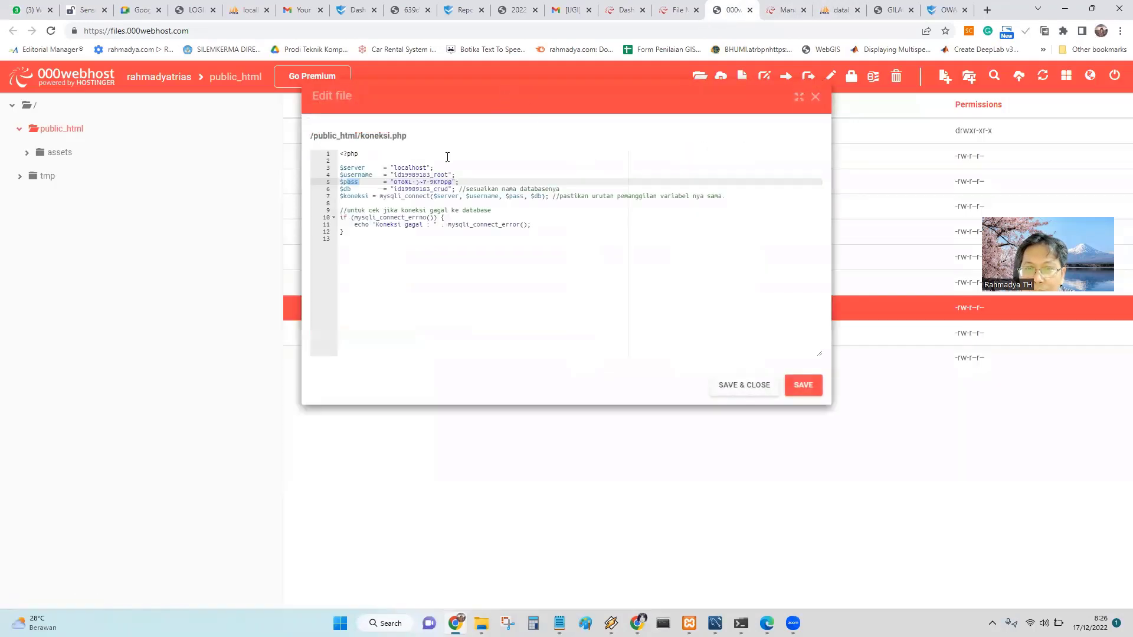
{"action": "left_click", "coordinate": [414, 175]}
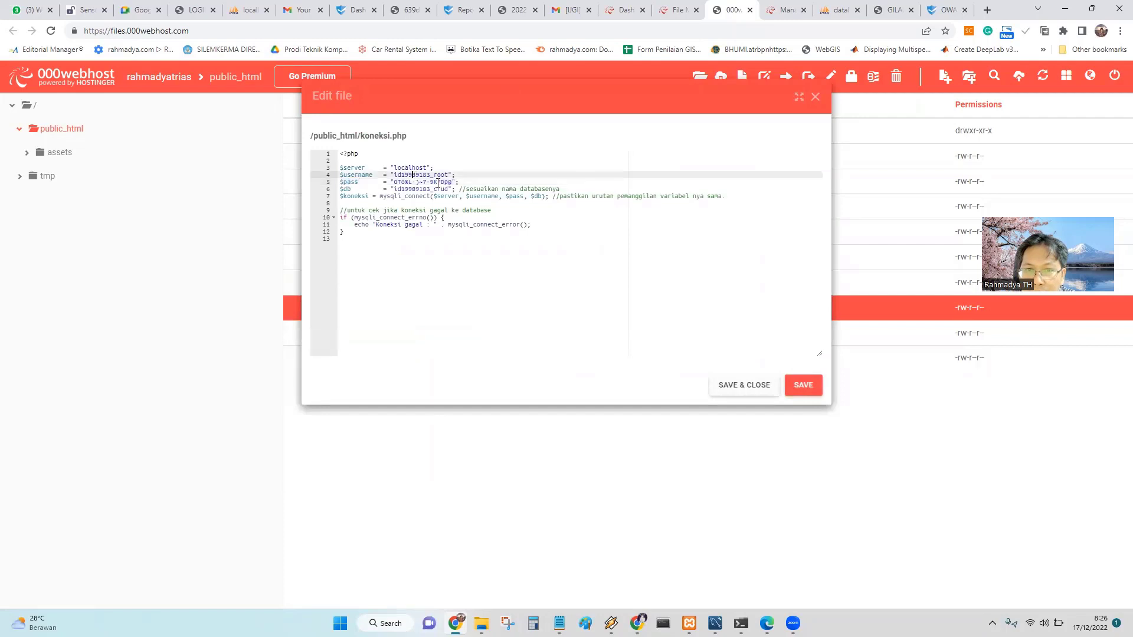
{"action": "left_click", "coordinate": [423, 183]}
{"action": "left_click", "coordinate": [428, 189]}
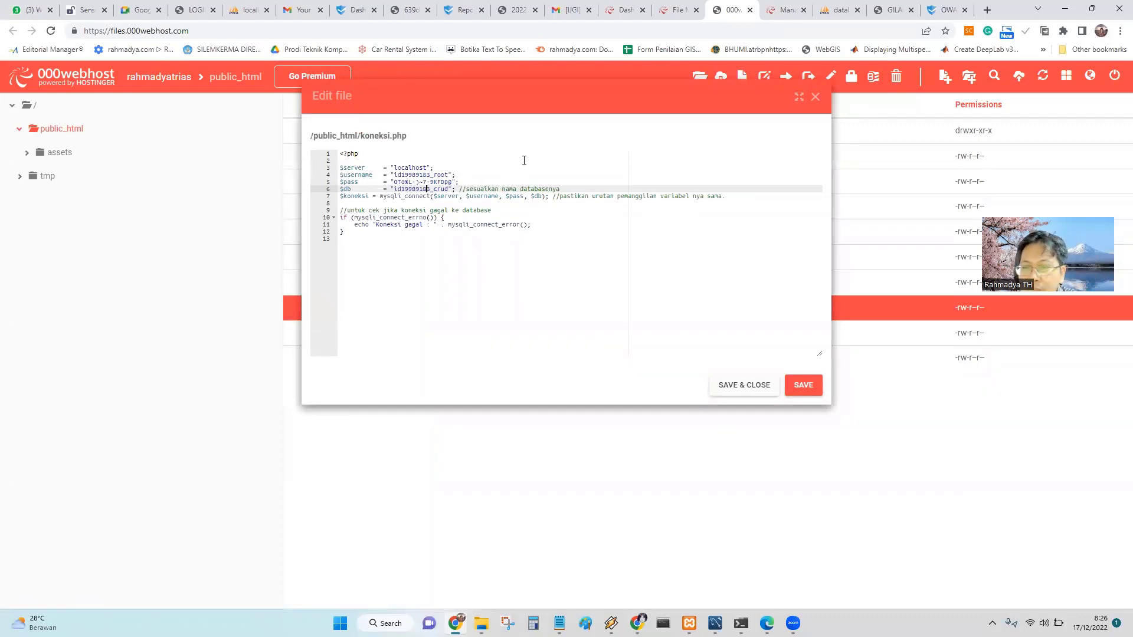
In the Database Manager, bring up the Manage options for the crud database.
{"action": "left_click", "coordinate": [787, 10]}
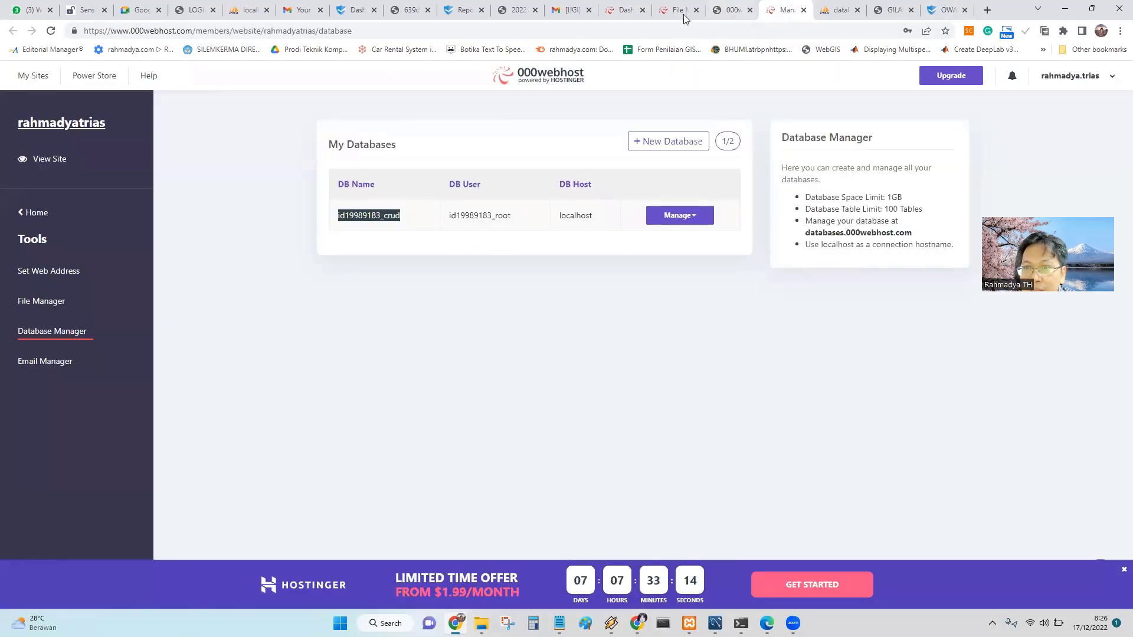
{"action": "left_click", "coordinate": [531, 220]}
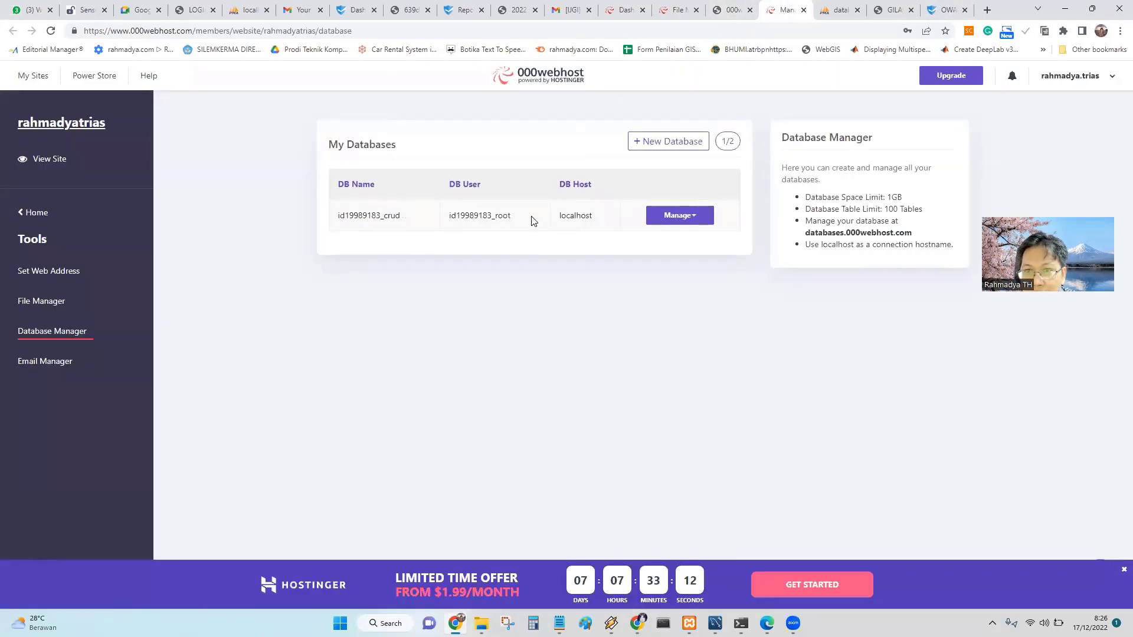
{"action": "left_click", "coordinate": [699, 219]}
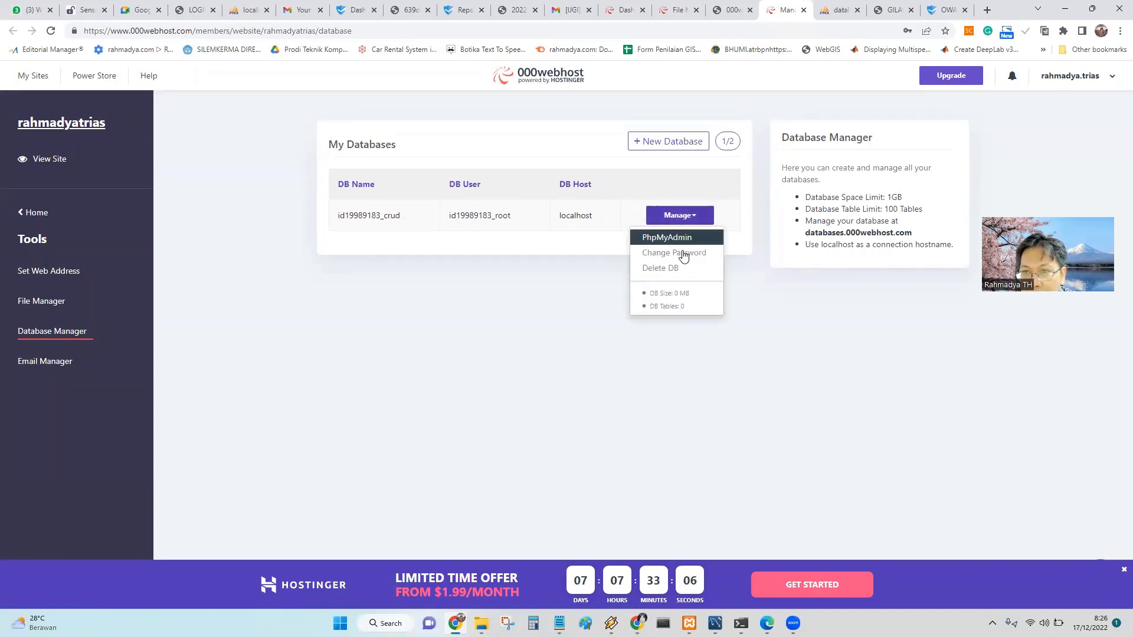
{"action": "left_click", "coordinate": [521, 310]}
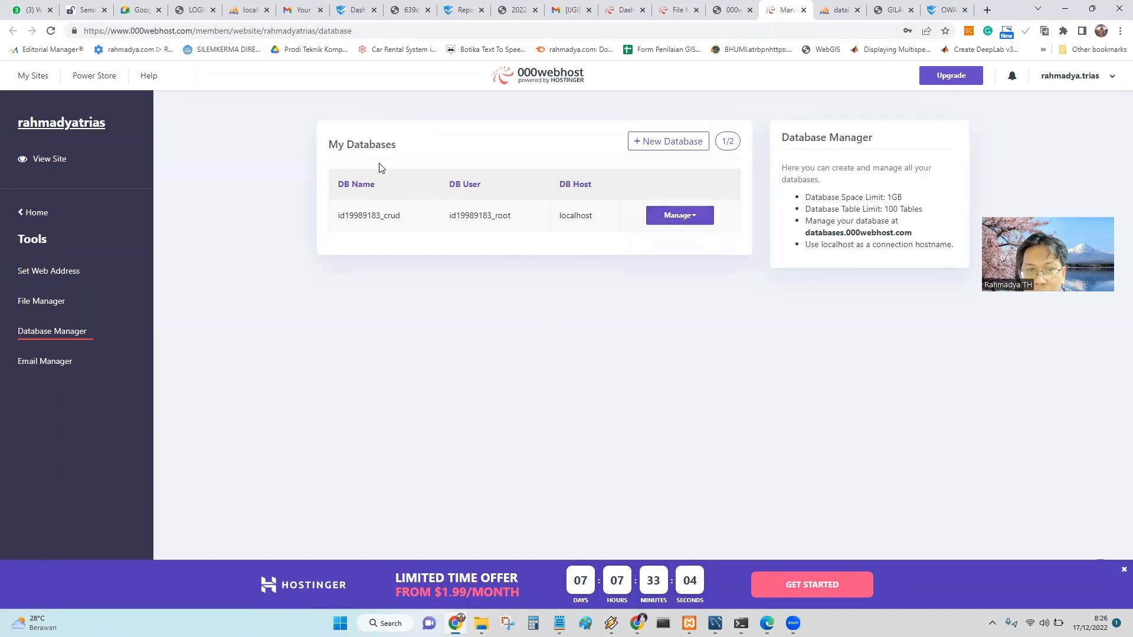
{"action": "left_click", "coordinate": [681, 216]}
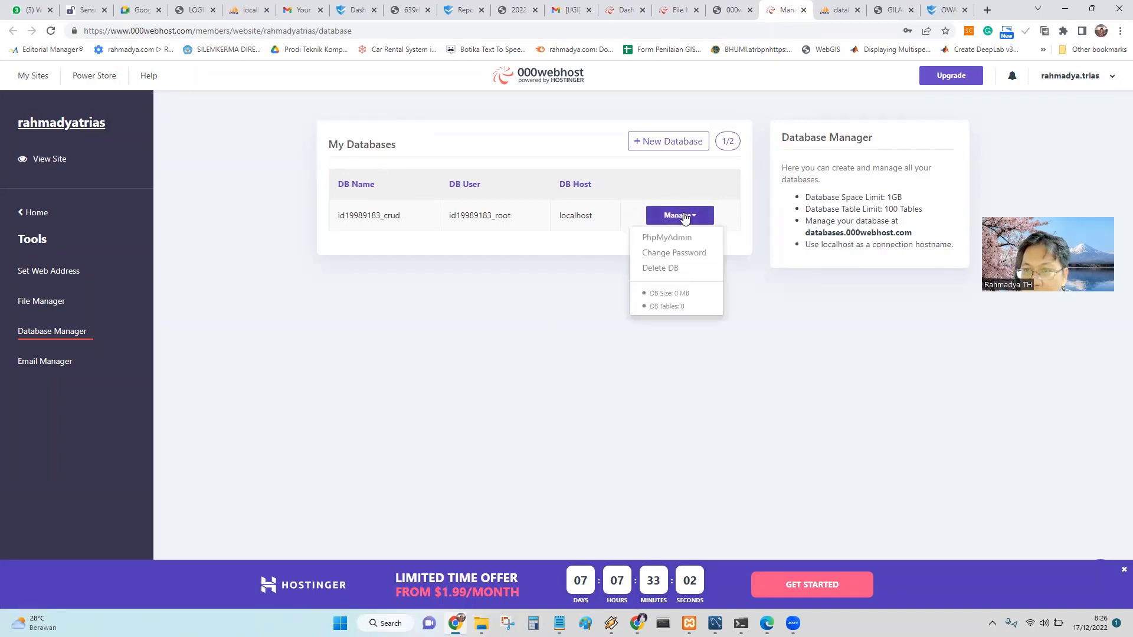
Generate a new password for the crud database and remove its leading dollar sign.
{"action": "left_click", "coordinate": [676, 254]}
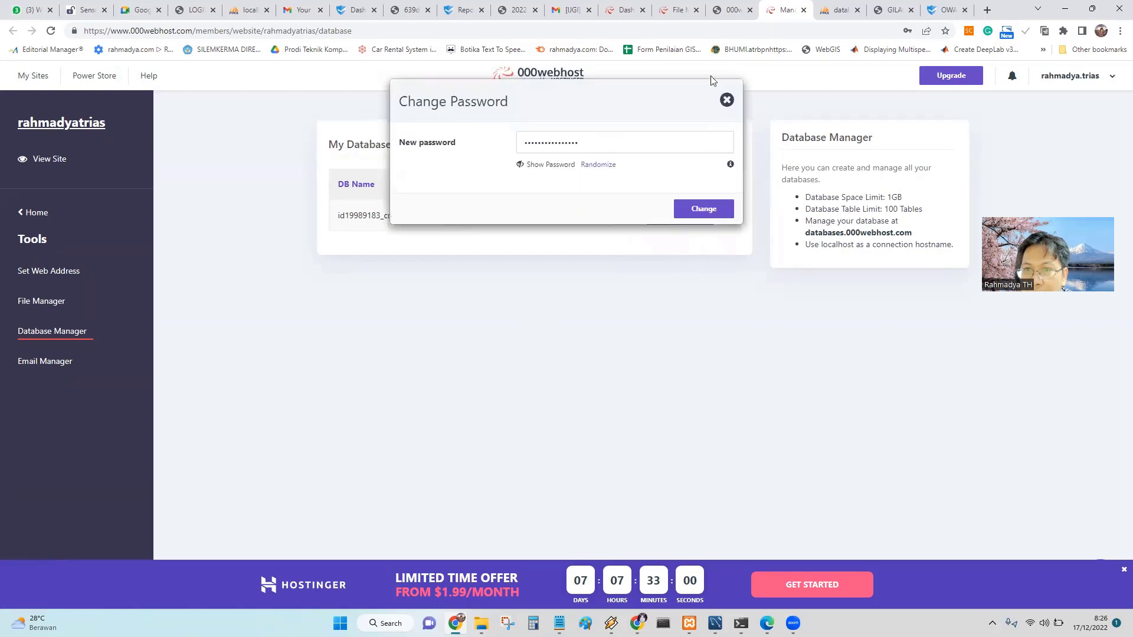
{"action": "left_click", "coordinate": [537, 165]}
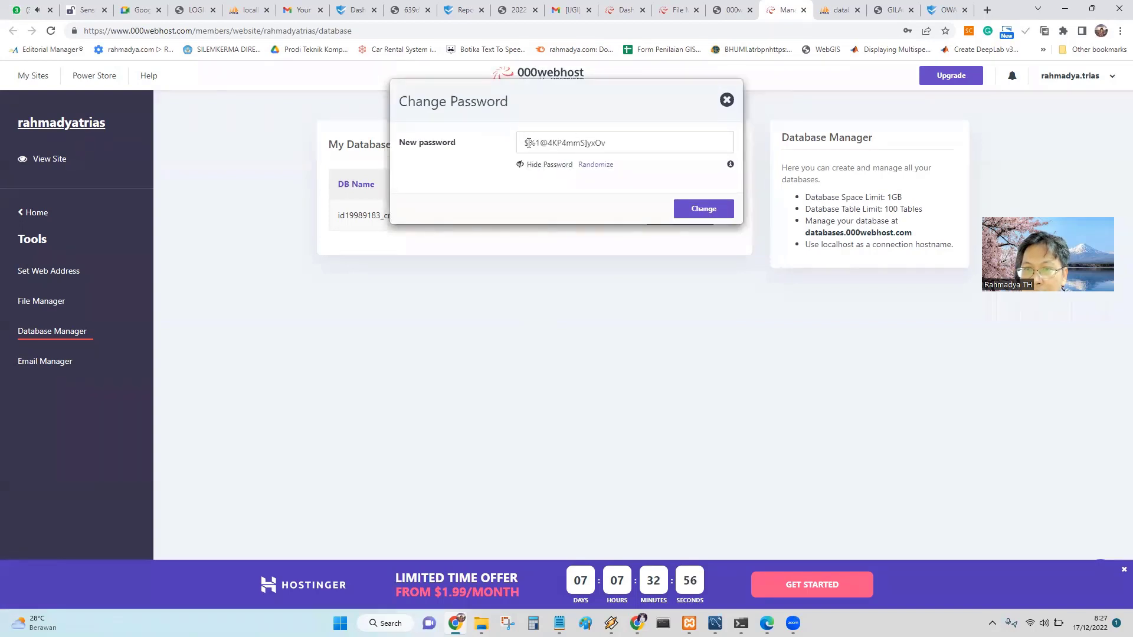
{"action": "left_click", "coordinate": [527, 143]}
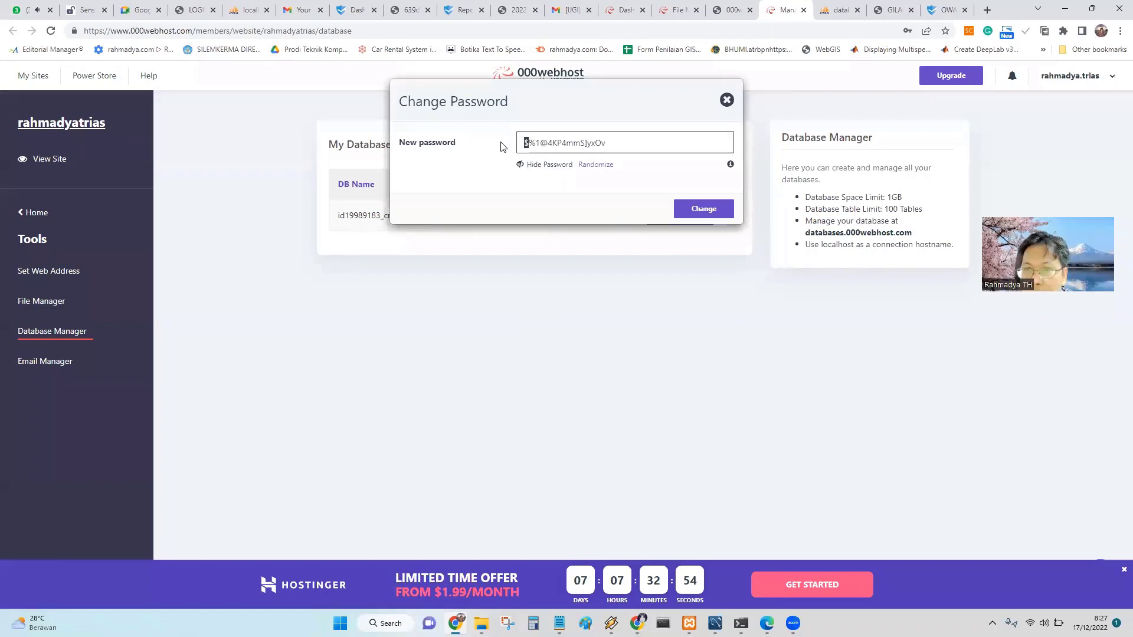
{"action": "key", "text": "BackSpace"}
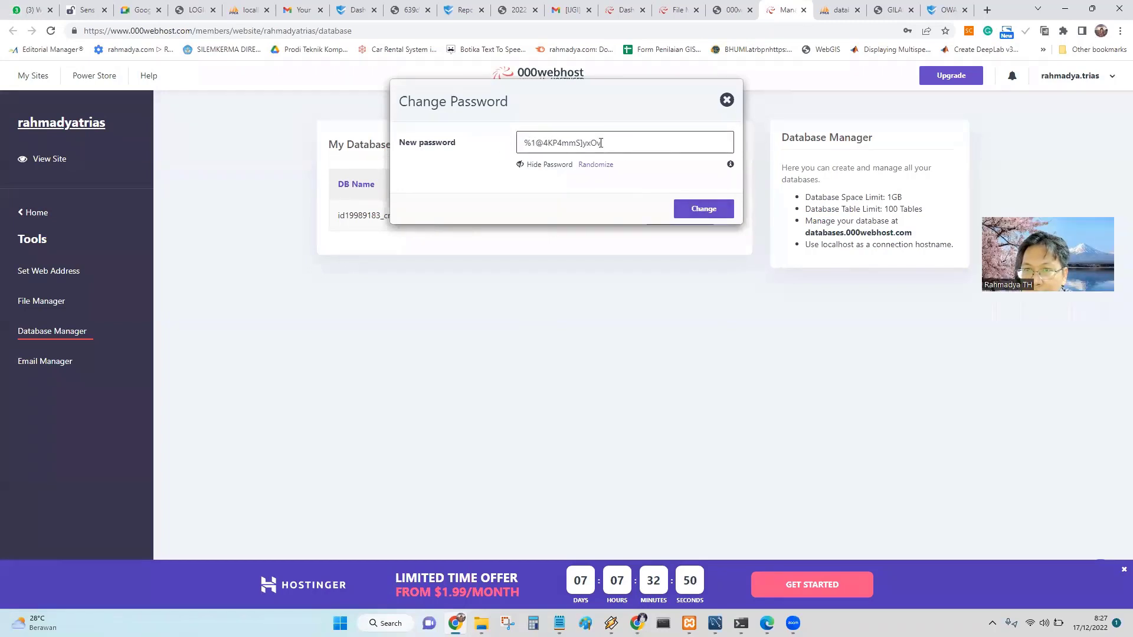
Copy the edited password to the clipboard and apply it as the crud database password.
{"action": "left_click_drag", "start_coordinate": [611, 144], "coordinate": [496, 149]}
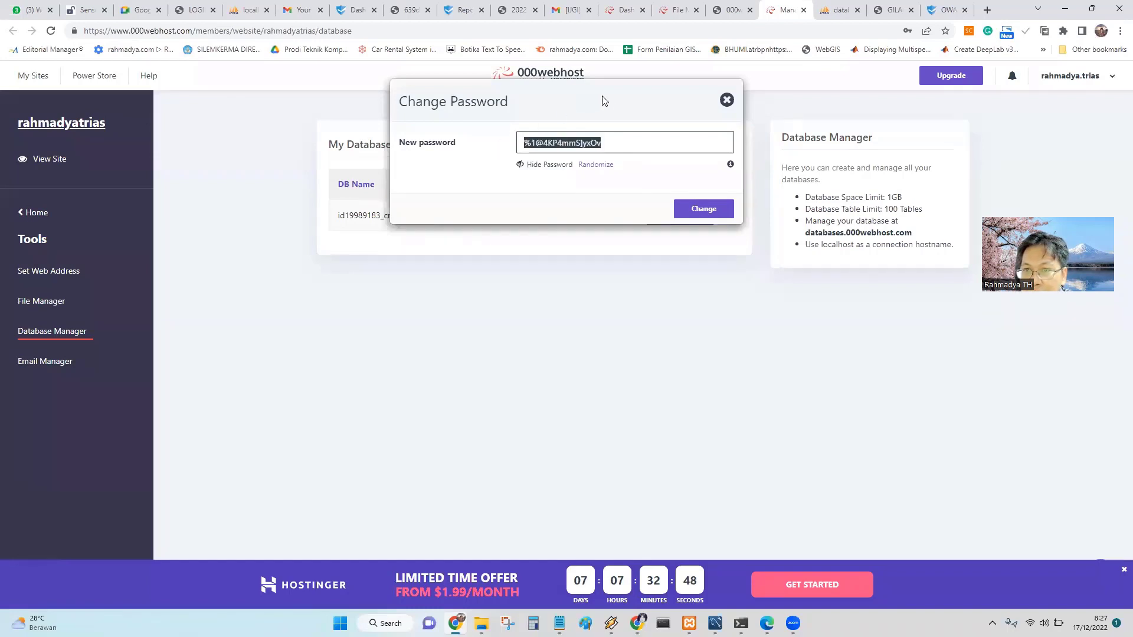
{"action": "right_click", "coordinate": [586, 143]}
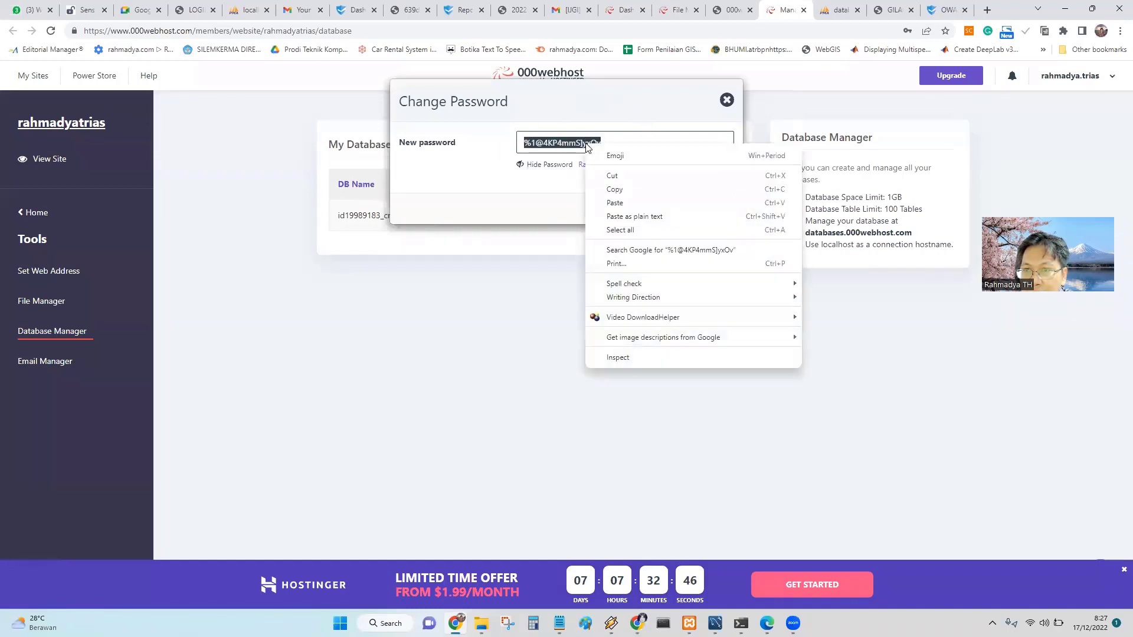
{"action": "left_click", "coordinate": [620, 187]}
{"action": "left_click", "coordinate": [706, 210]}
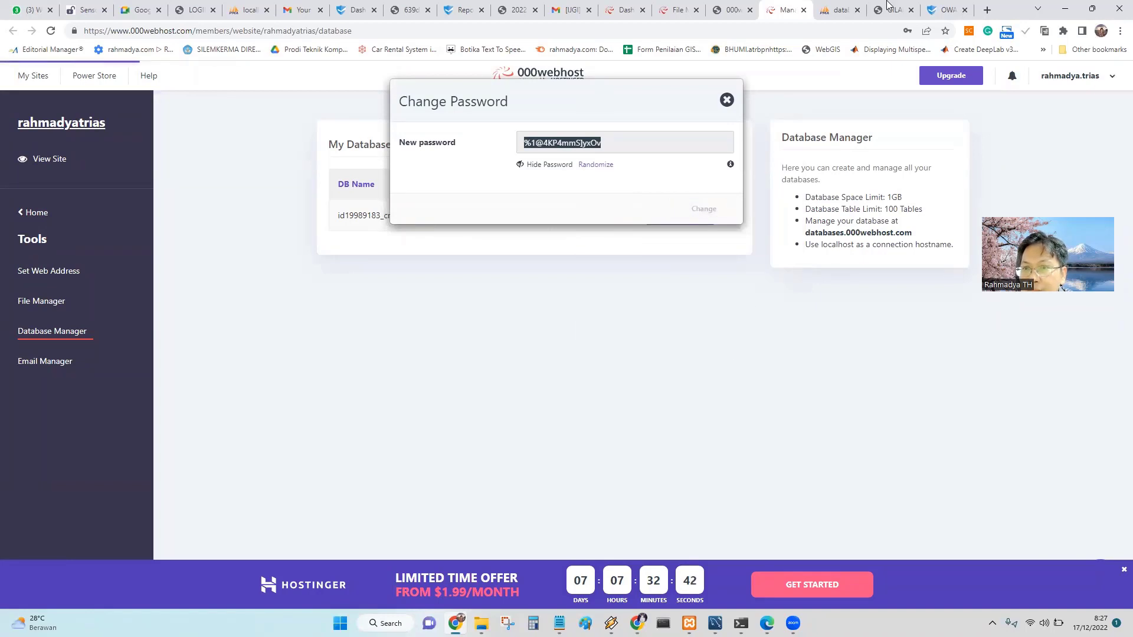
{"action": "left_click", "coordinate": [732, 11]}
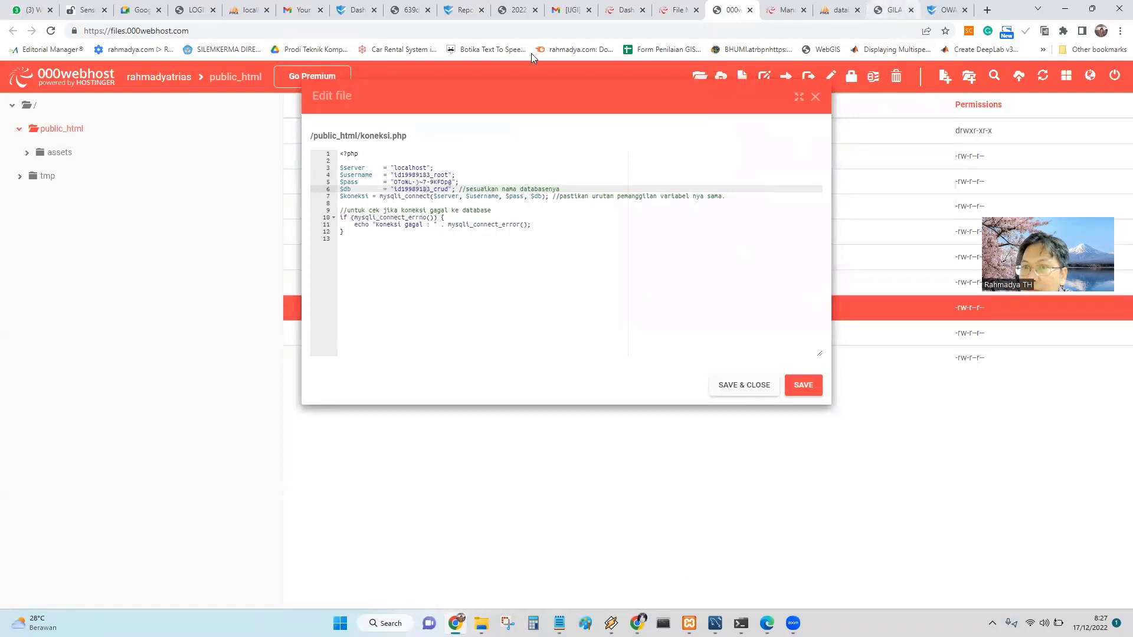
Reload the CRUD site and check its database access-denied error against the database manager.
{"action": "left_click", "coordinate": [888, 11]}
{"action": "left_click", "coordinate": [55, 34]}
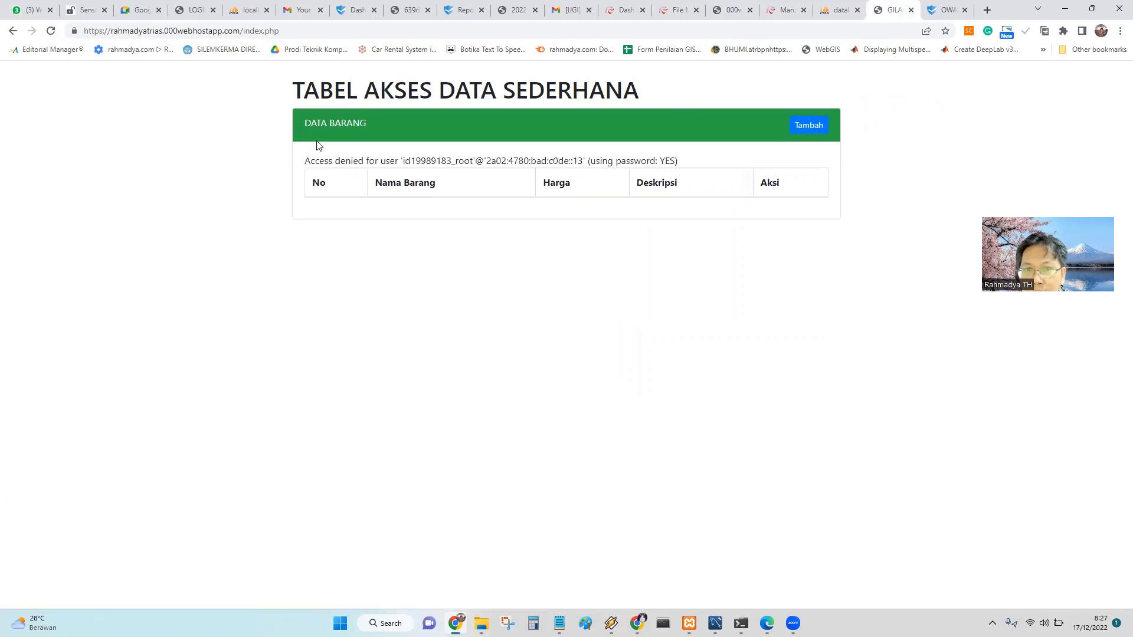
{"action": "left_click_drag", "start_coordinate": [327, 163], "coordinate": [678, 161]}
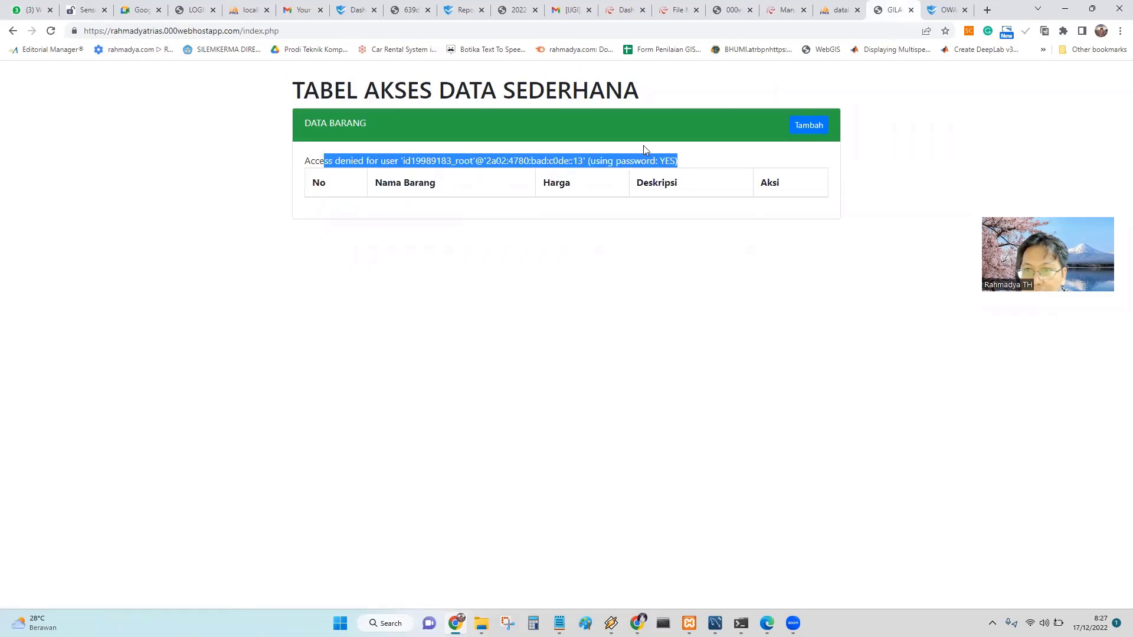
{"action": "left_click", "coordinate": [784, 10]}
Paste the new password over the old $pass value on line 5 of koneksi.php and save.
{"action": "left_click", "coordinate": [730, 10]}
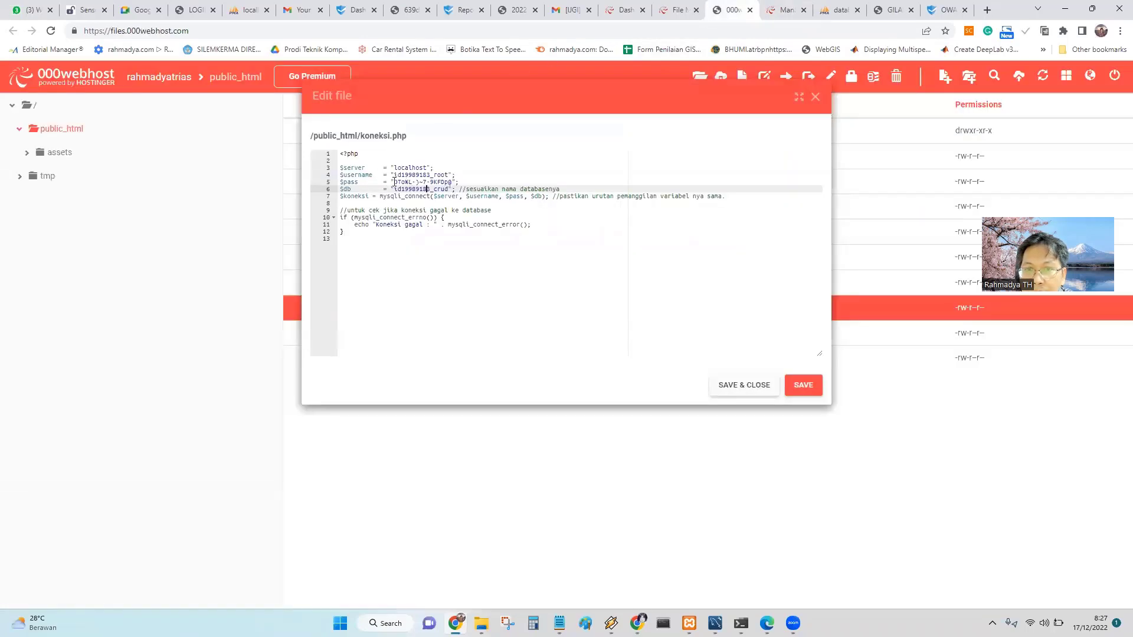
{"action": "left_click_drag", "start_coordinate": [395, 181], "coordinate": [450, 183]}
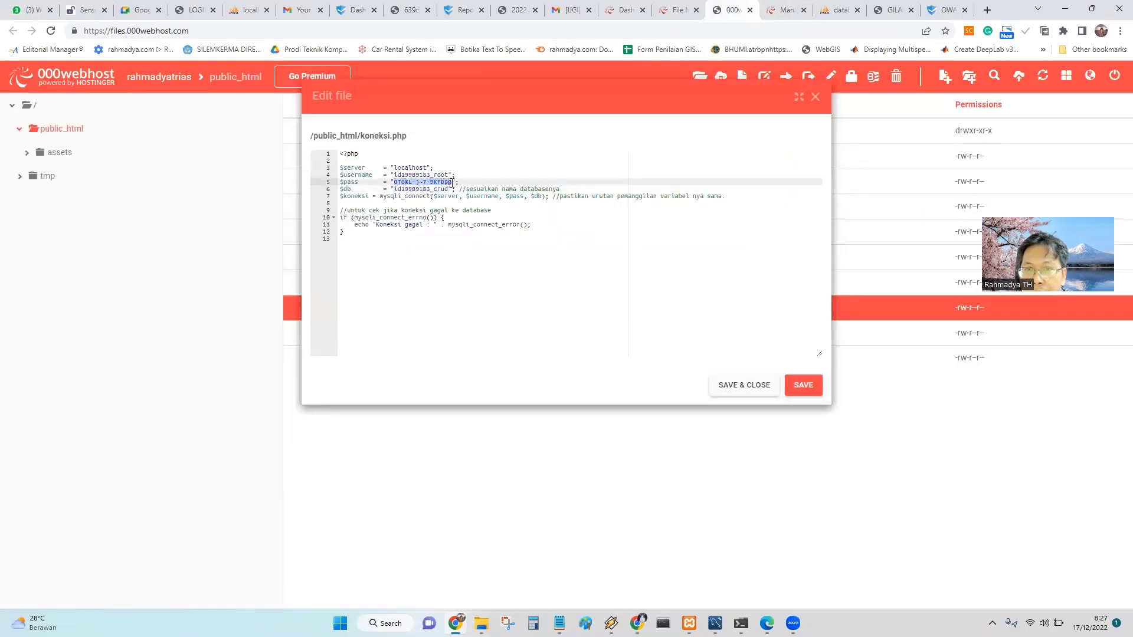
{"action": "right_click", "coordinate": [436, 186]}
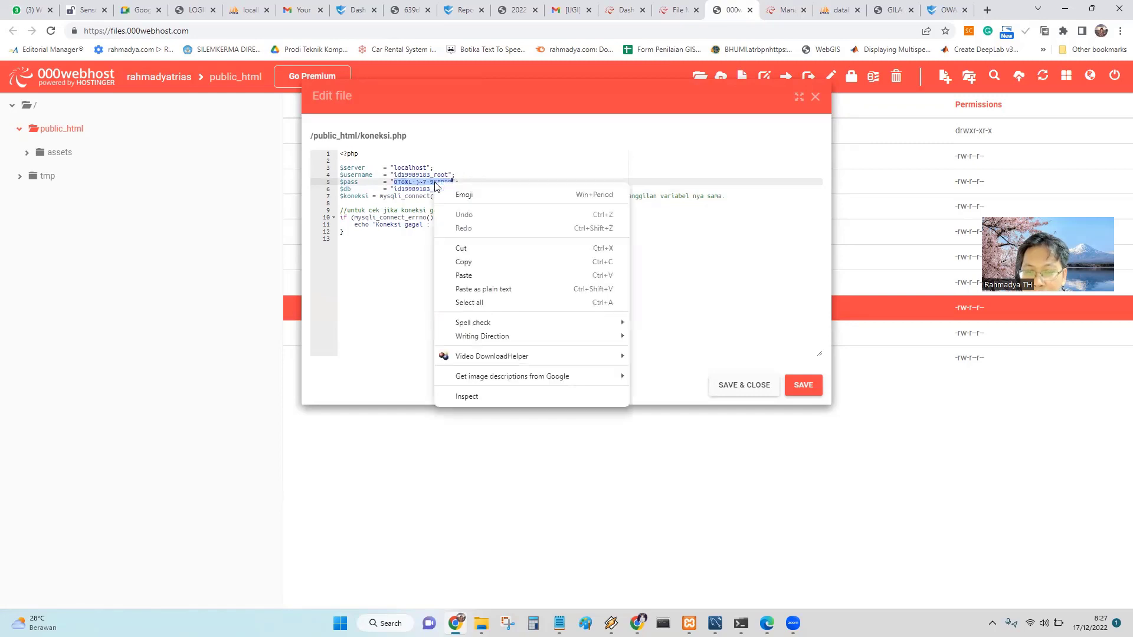
{"action": "left_click", "coordinate": [463, 275]}
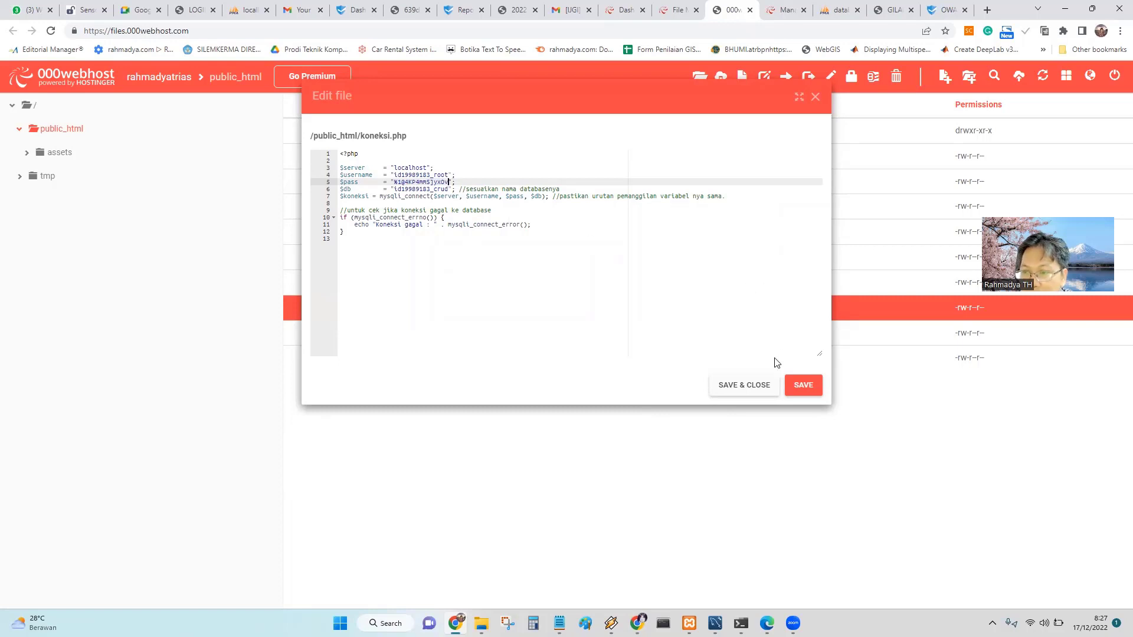
{"action": "left_click", "coordinate": [753, 387]}
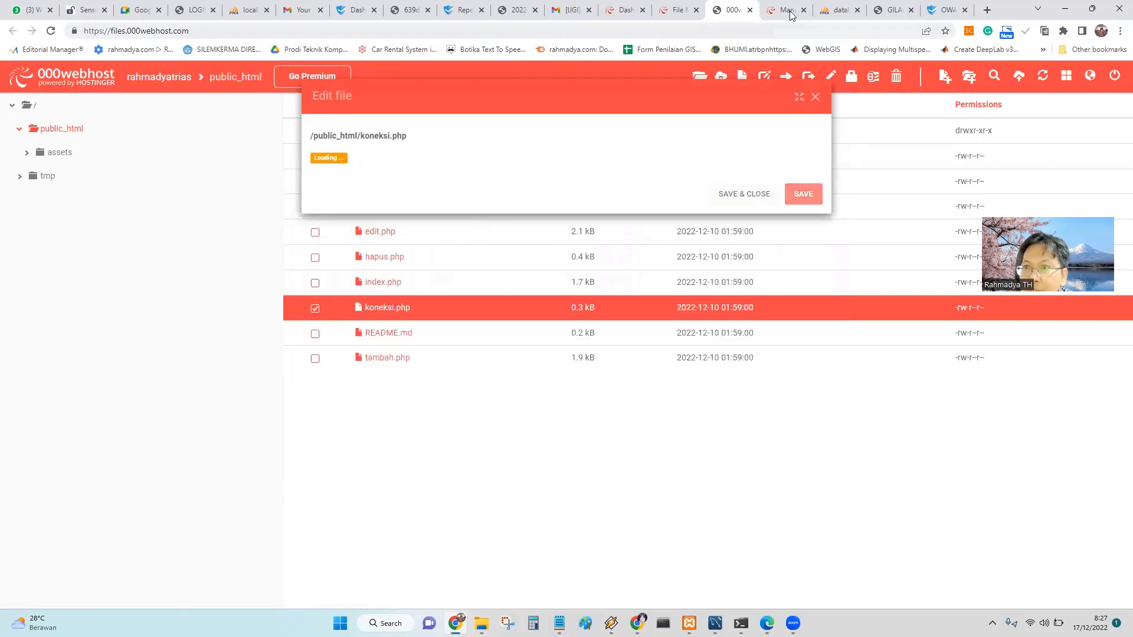
{"action": "left_click", "coordinate": [883, 13]}
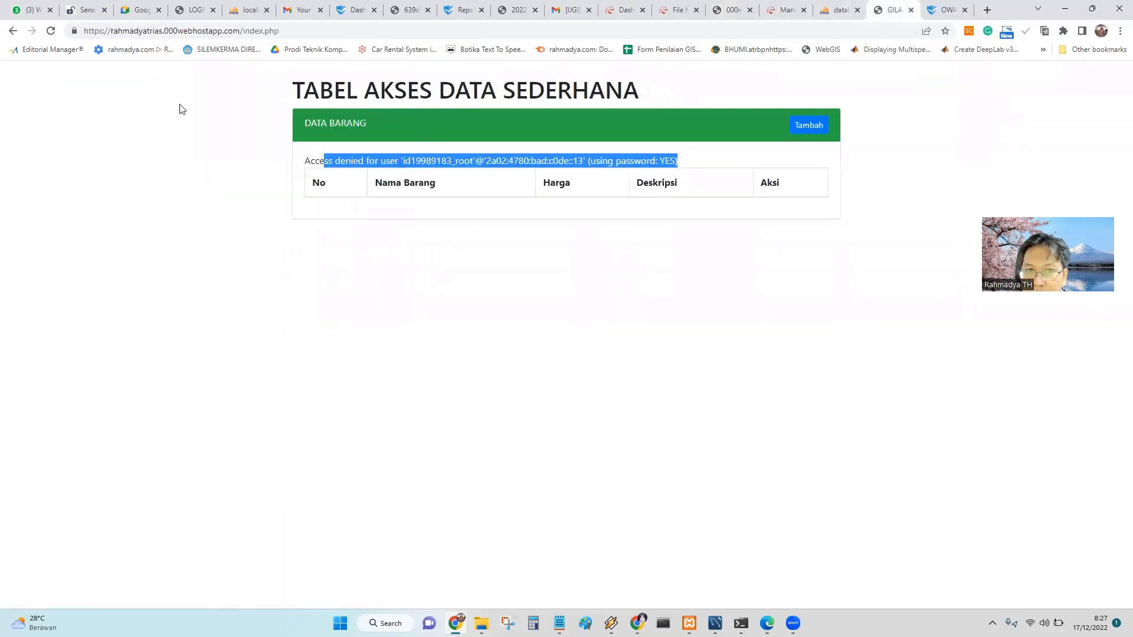
Reload the site, still showing ProxySQL access-denied warnings, and reopen koneksi.php from public_html.
{"action": "left_click", "coordinate": [51, 30]}
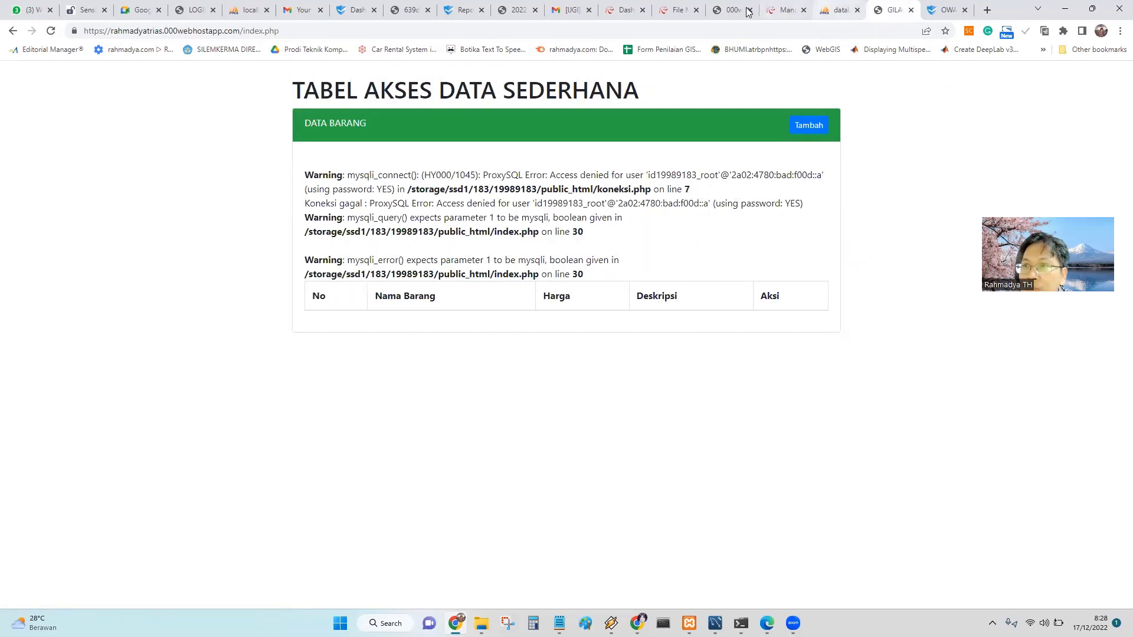
{"action": "left_click", "coordinate": [678, 10]}
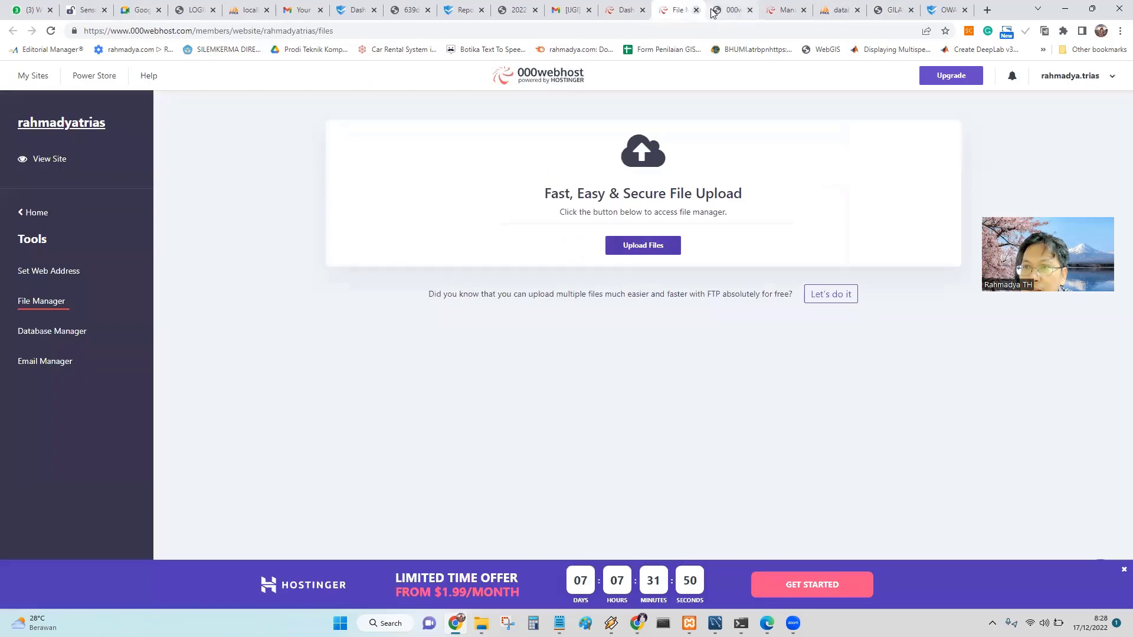
{"action": "left_click", "coordinate": [730, 11]}
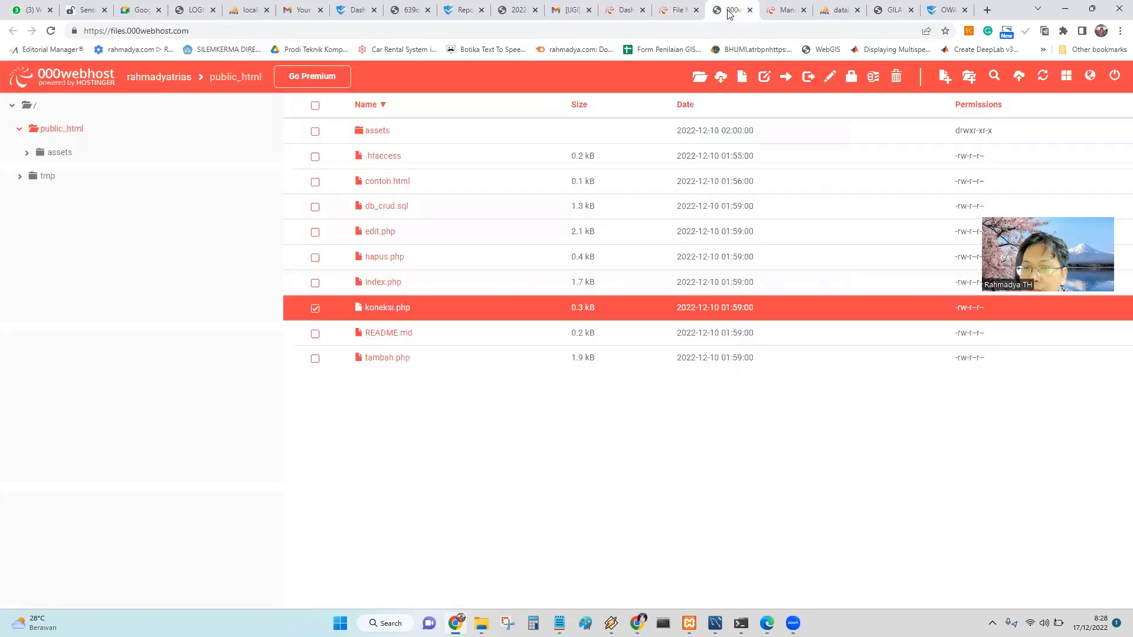
{"action": "double_click", "coordinate": [392, 308]}
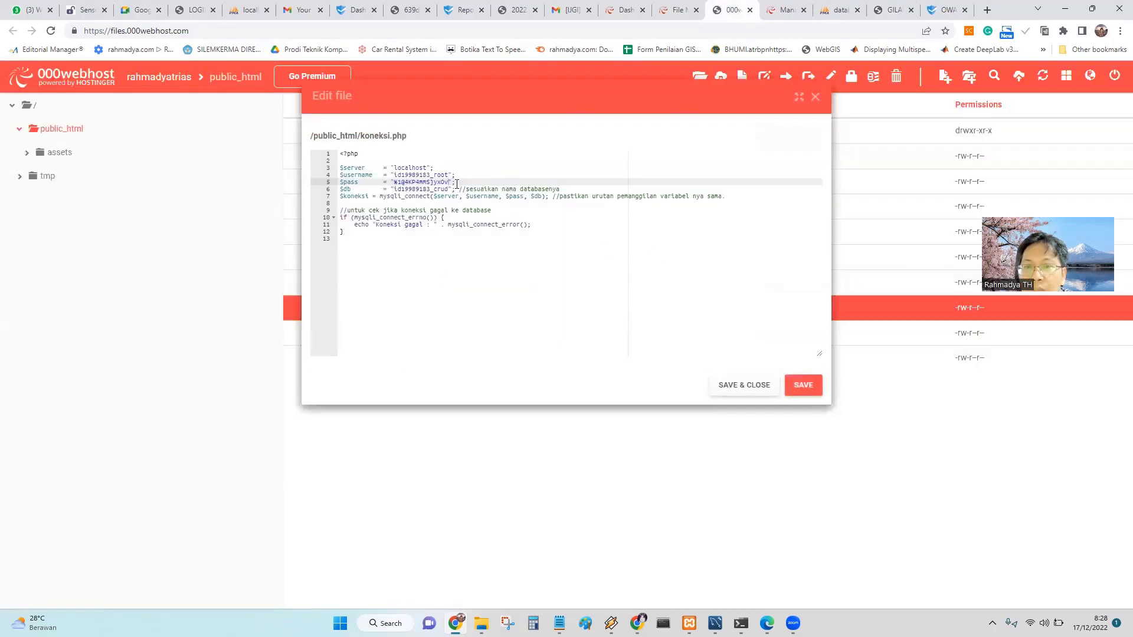